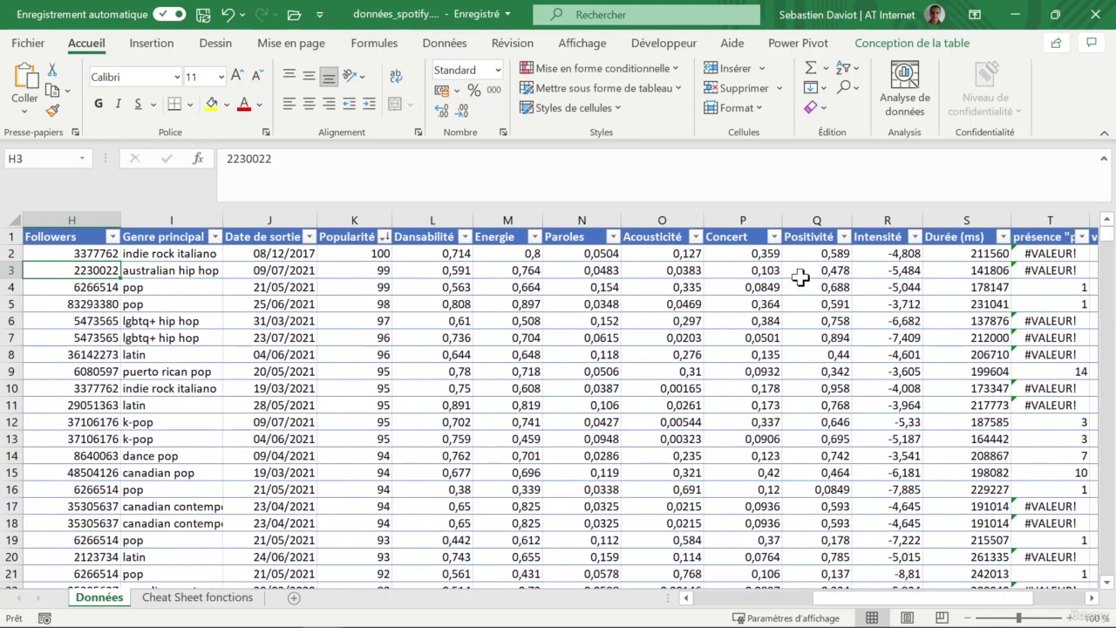
key(Right)
key(Left)
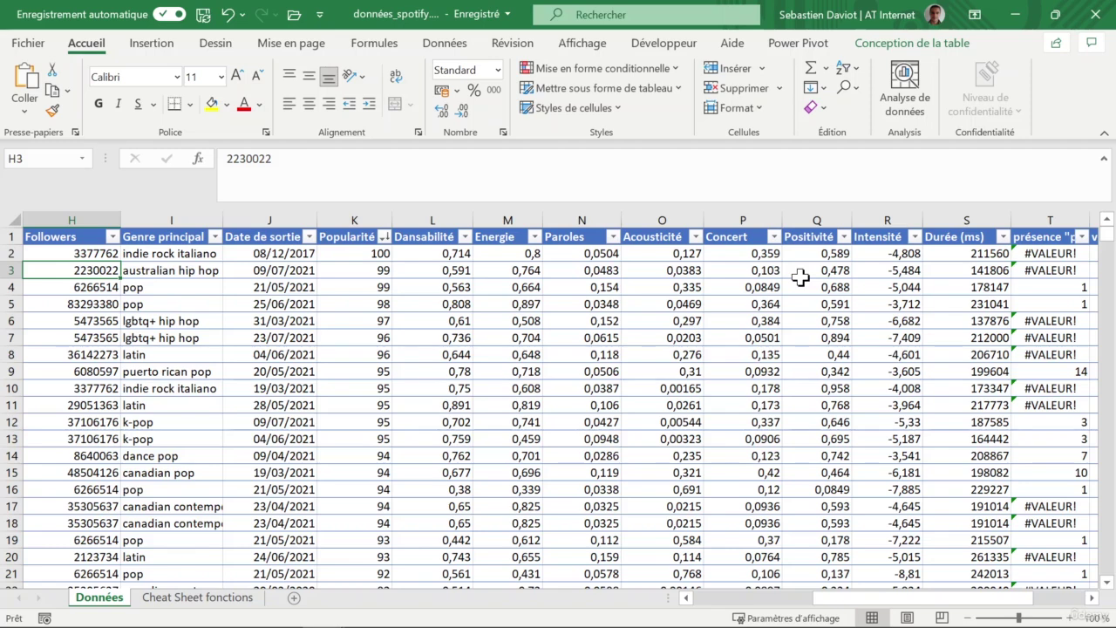
key(Left)
key(Left)
key(Left)
key(Right)
key(Right)
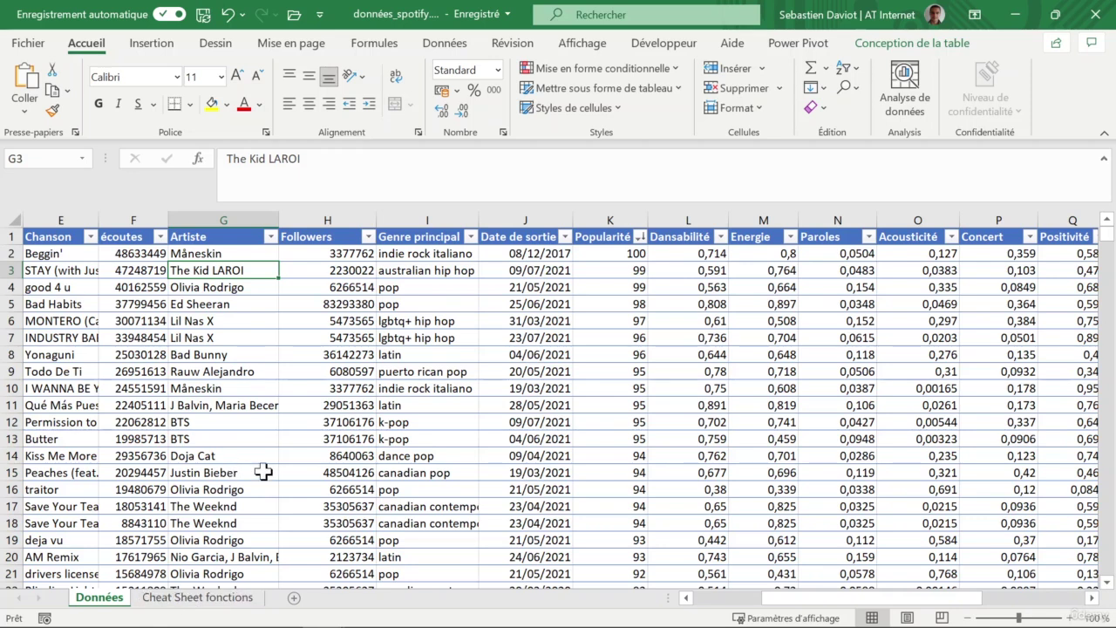
key(Right)
key(Right)
key(Left)
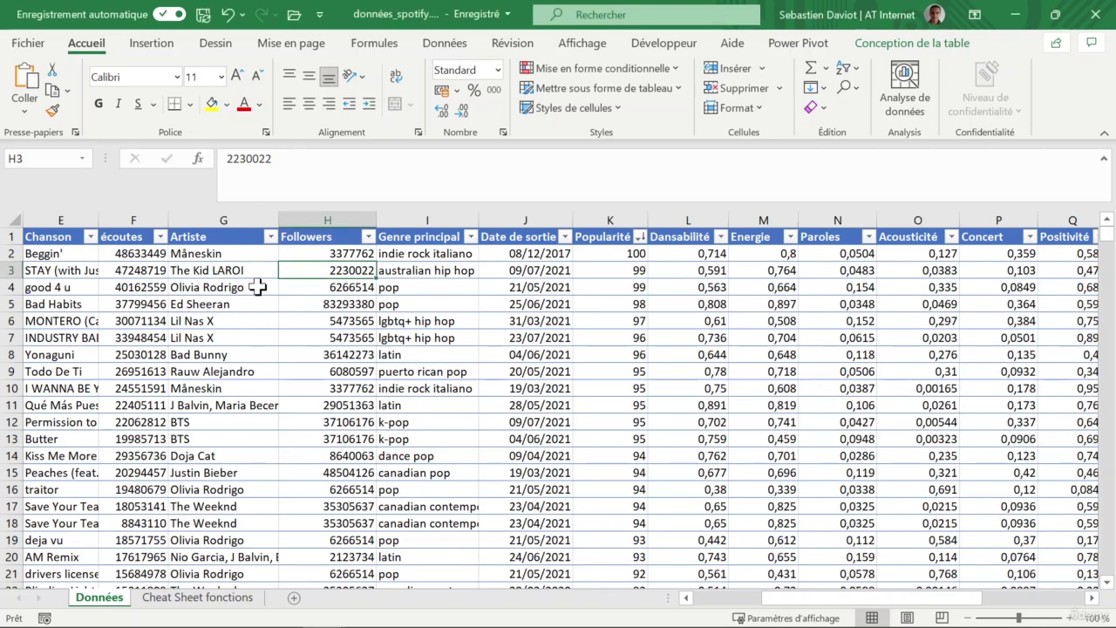
Examine the release dates in the first rows of the Date de sortie column.
click(505, 257)
key(Down)
key(Down)
key(Down)
key(Down)
key(Down)
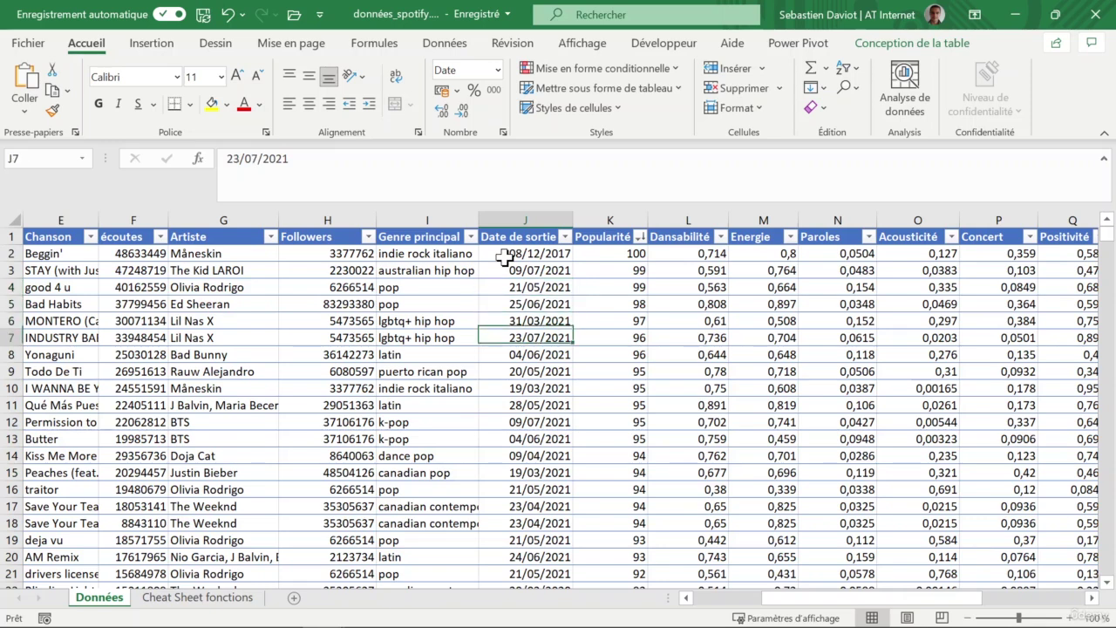
key(Down)
key(Down)
key(Down)
key(Down)
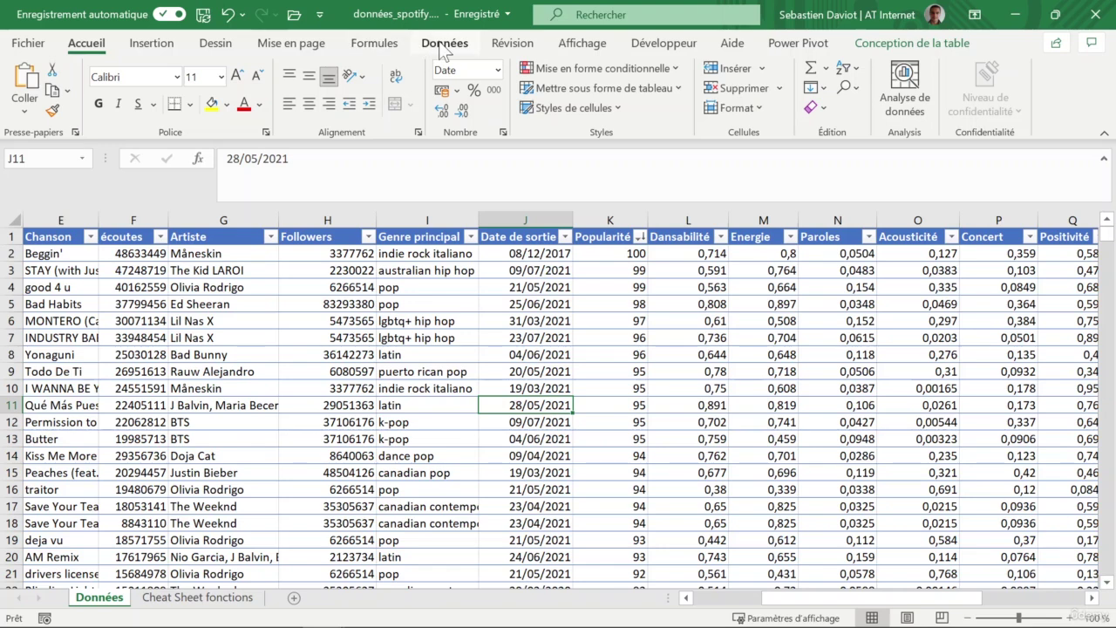
Review the function library categories for text, date and time, lookup and reference, maths and trigonometry, and statistics.
click(393, 48)
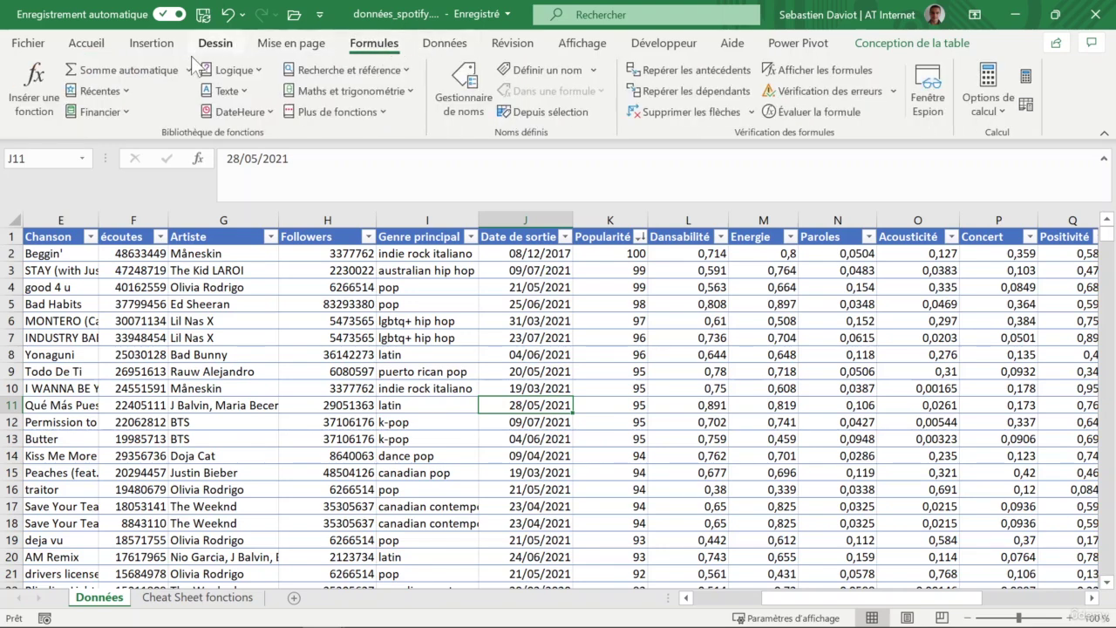
click(228, 92)
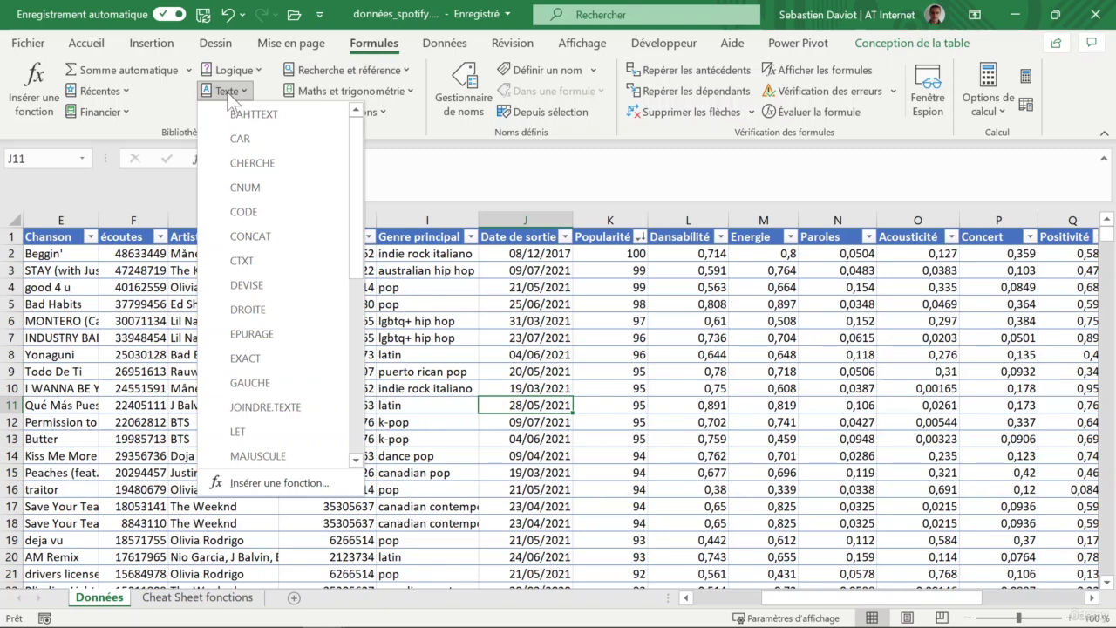
click(229, 91)
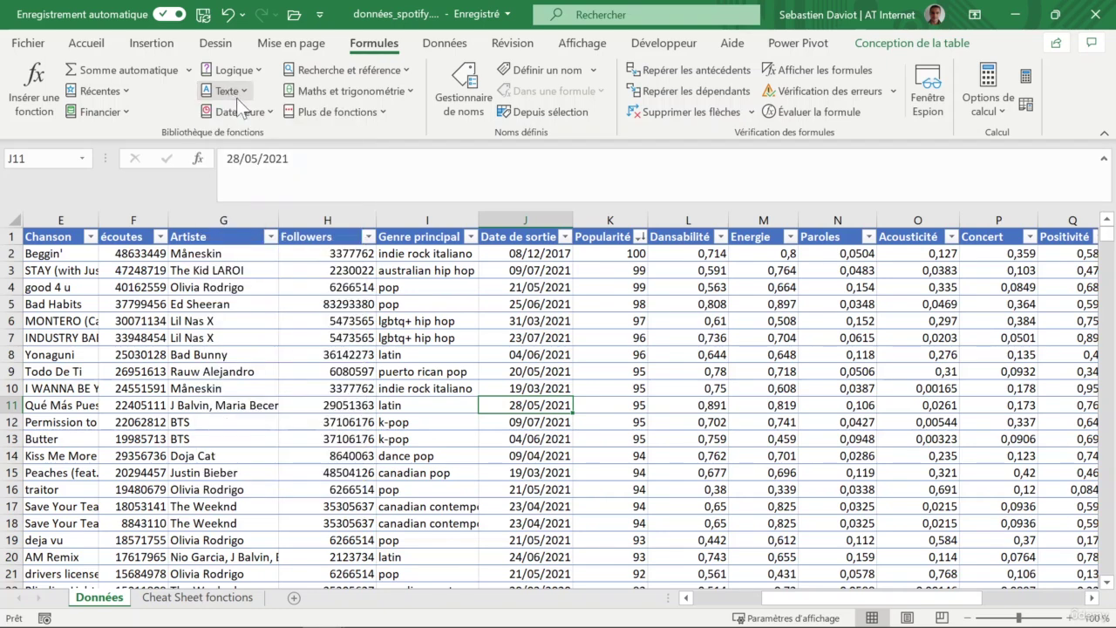
click(257, 109)
click(256, 109)
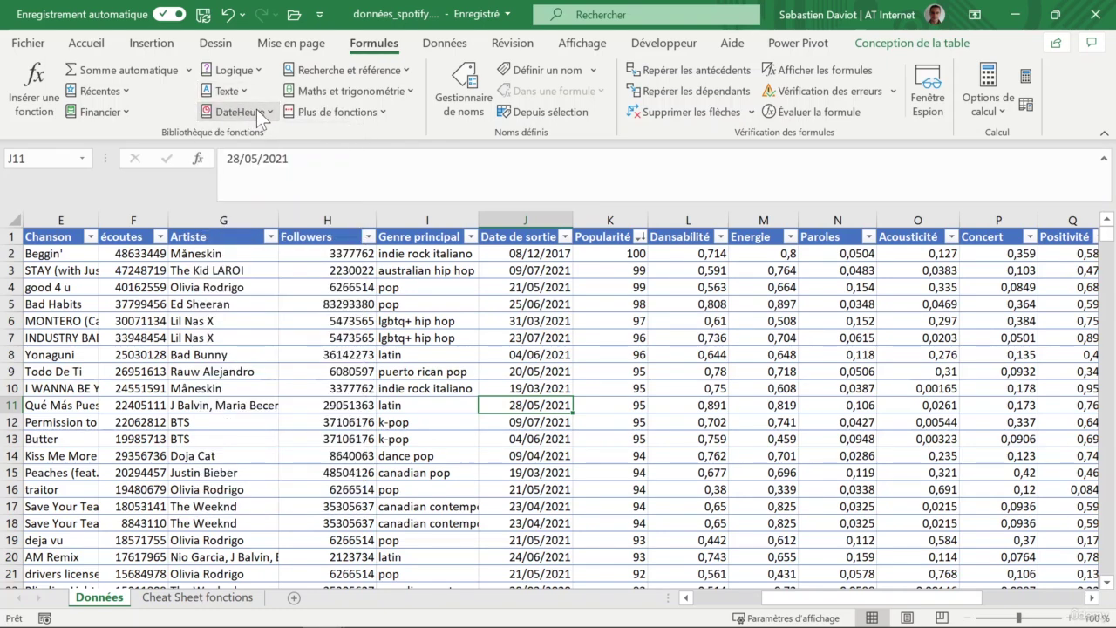
click(341, 67)
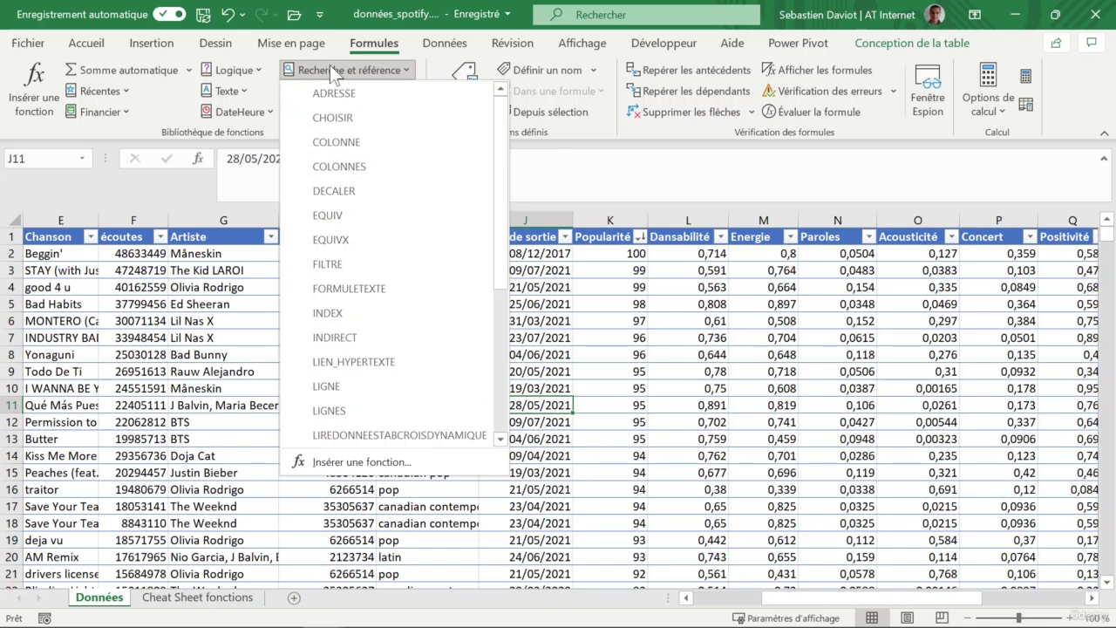
click(328, 70)
click(336, 95)
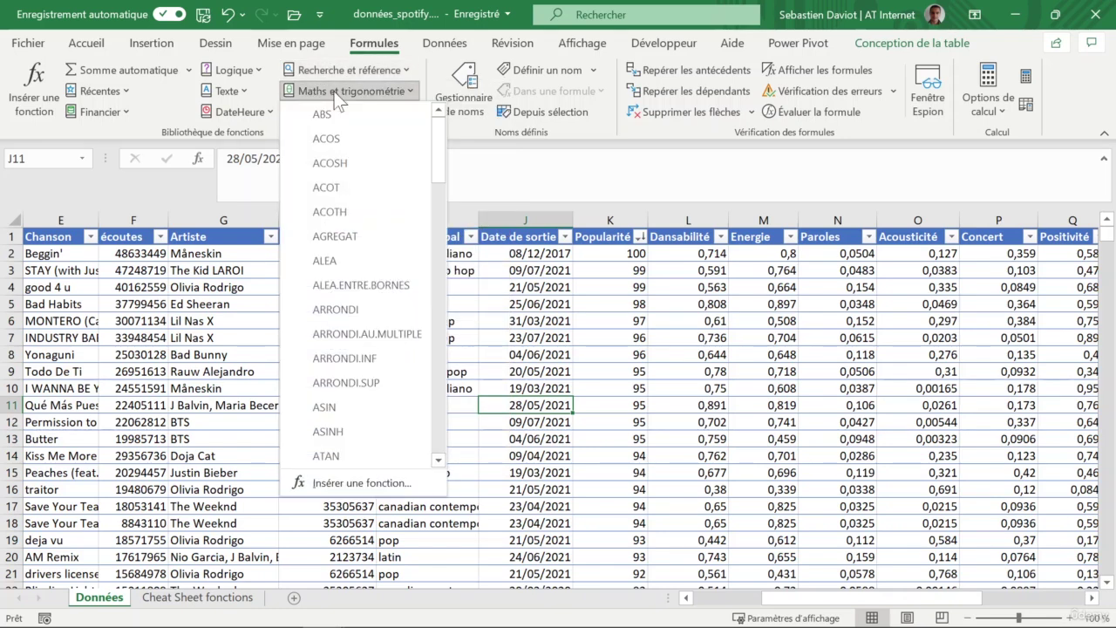
click(335, 93)
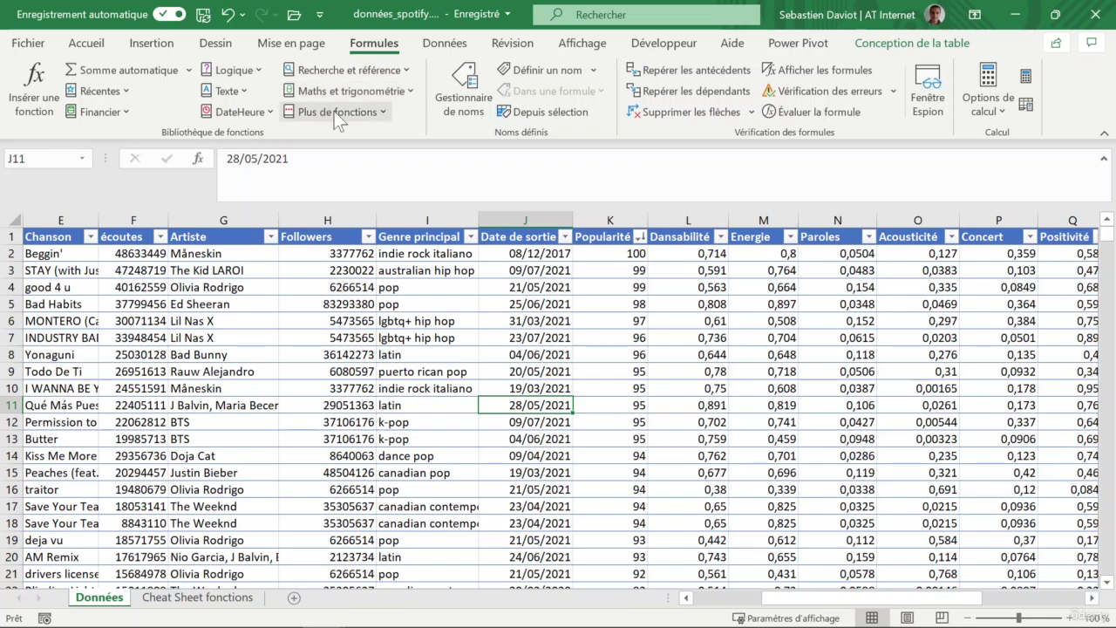
click(334, 111)
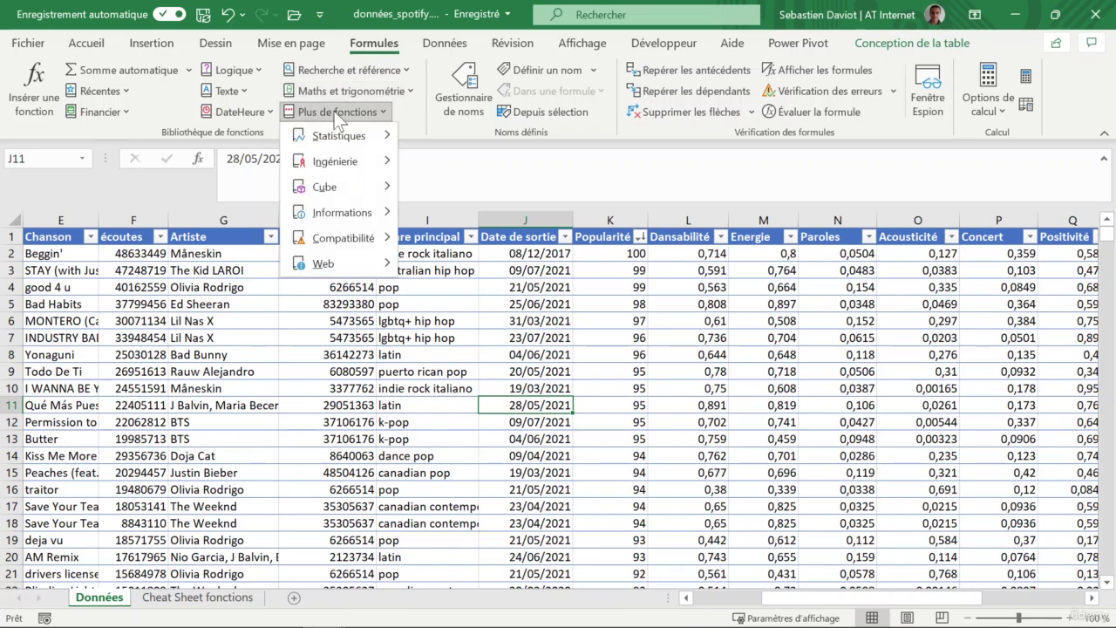
mouse_move(346, 133)
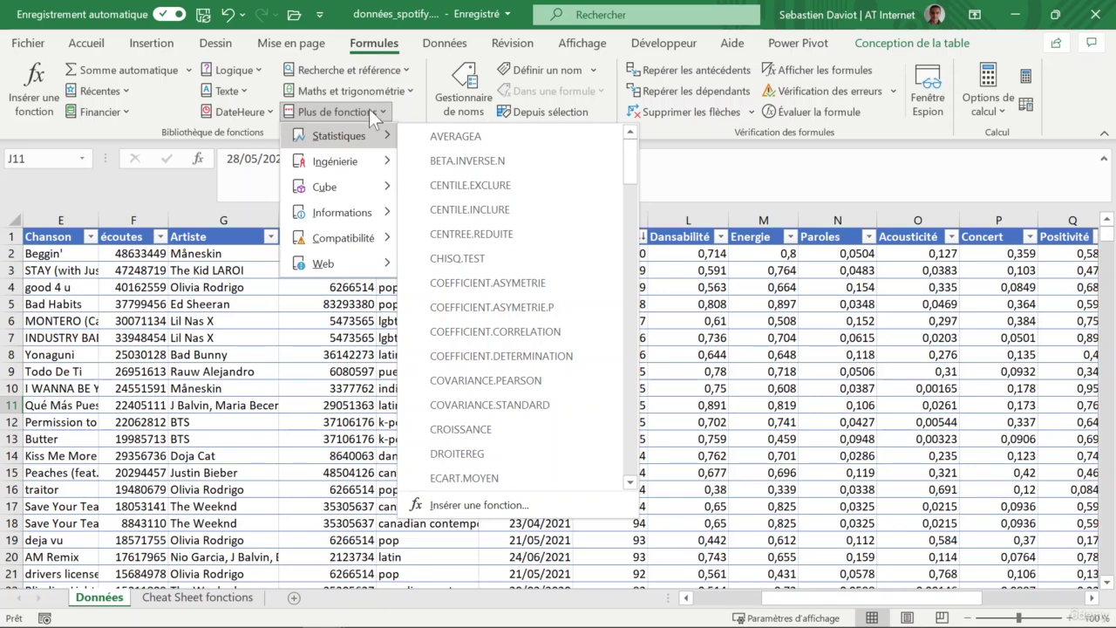
click(157, 115)
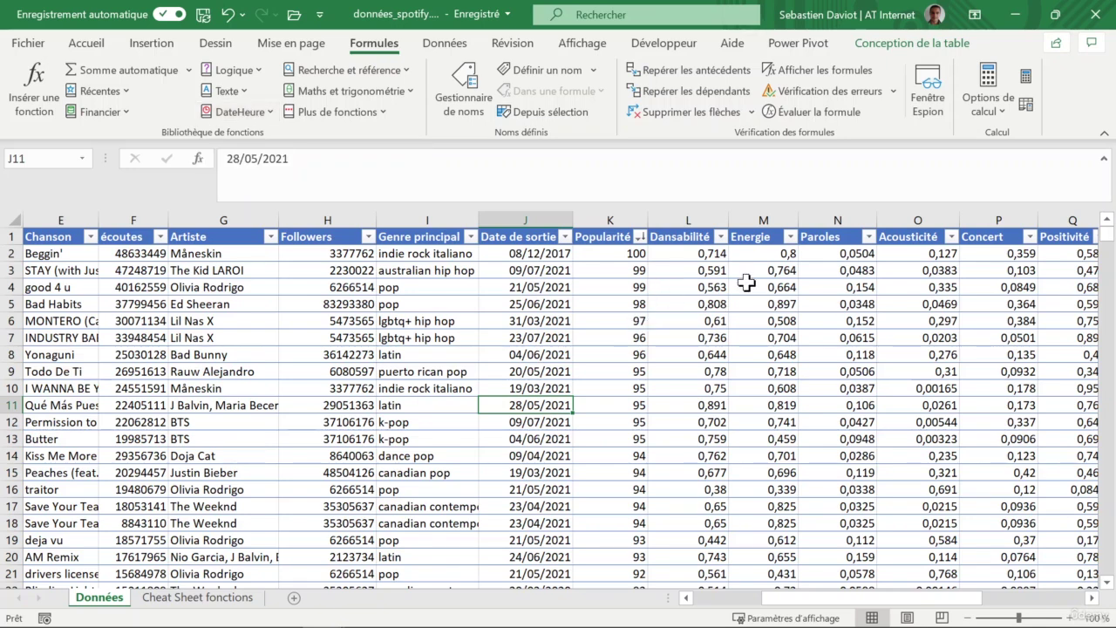
Look through the available date and time functions.
click(827, 284)
key(Right)
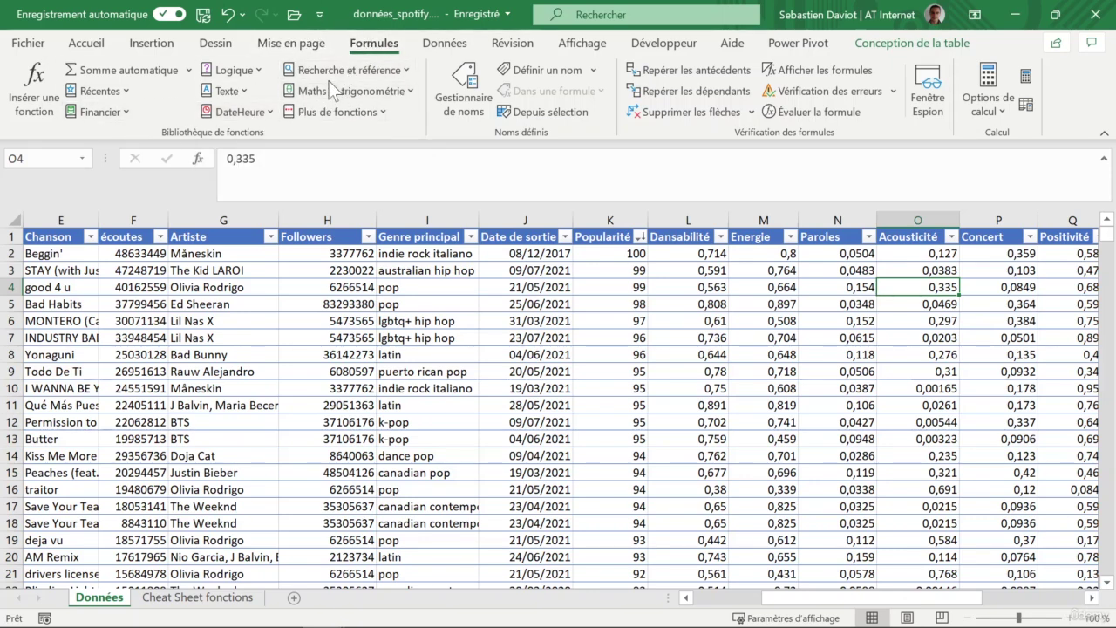
click(255, 113)
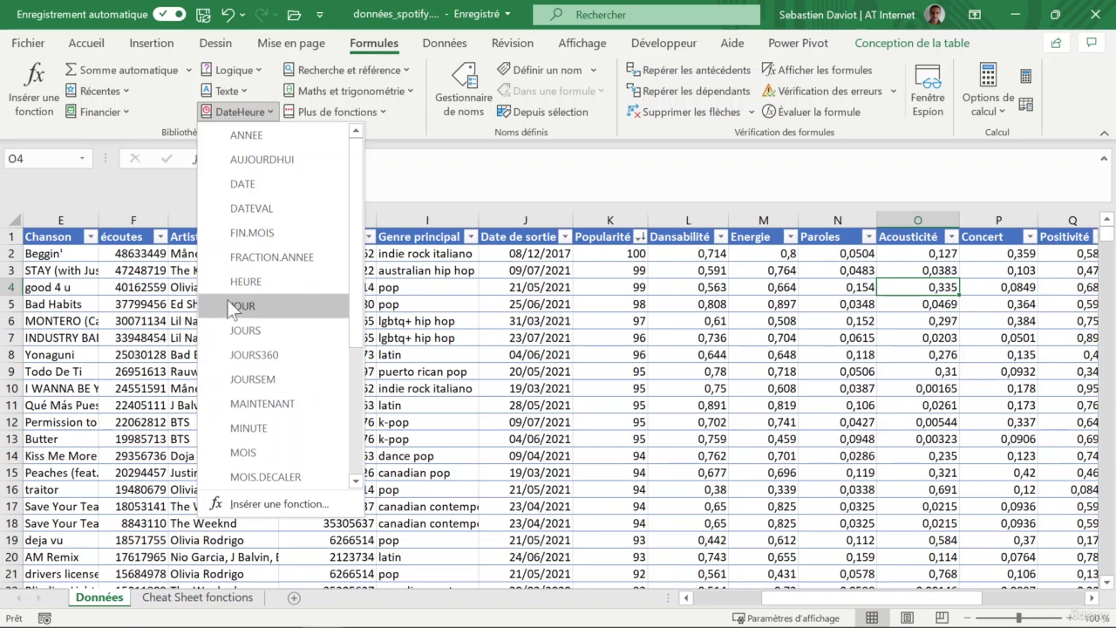
click(623, 383)
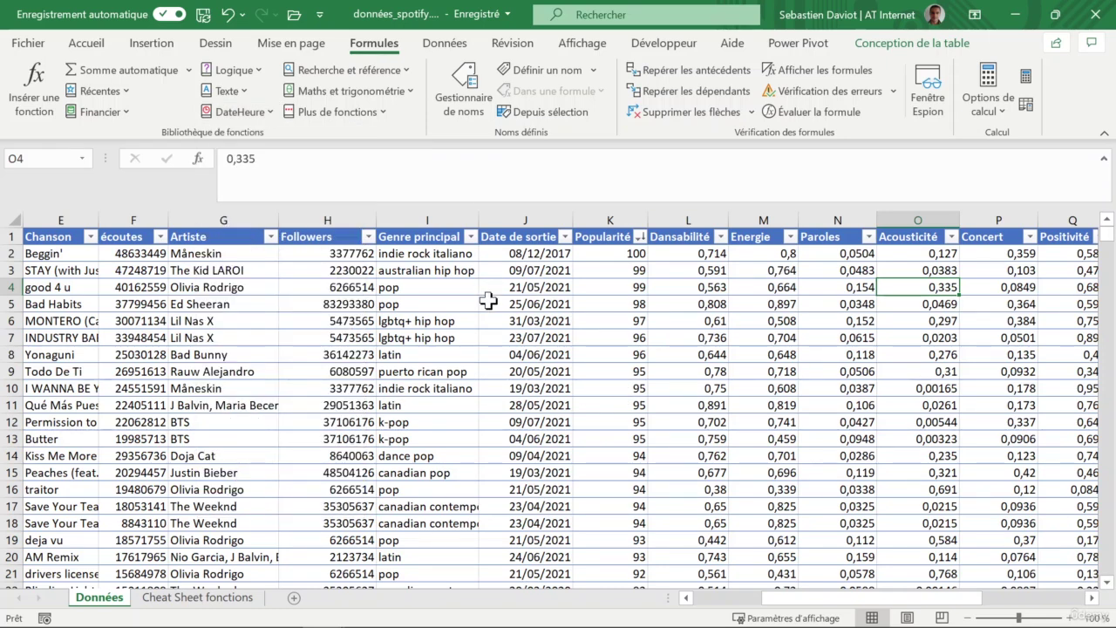
Add a new table column after the simplified genre column by entering the header "Année de sortie" in X1.
click(644, 301)
scroll(646, 301, right, 2)
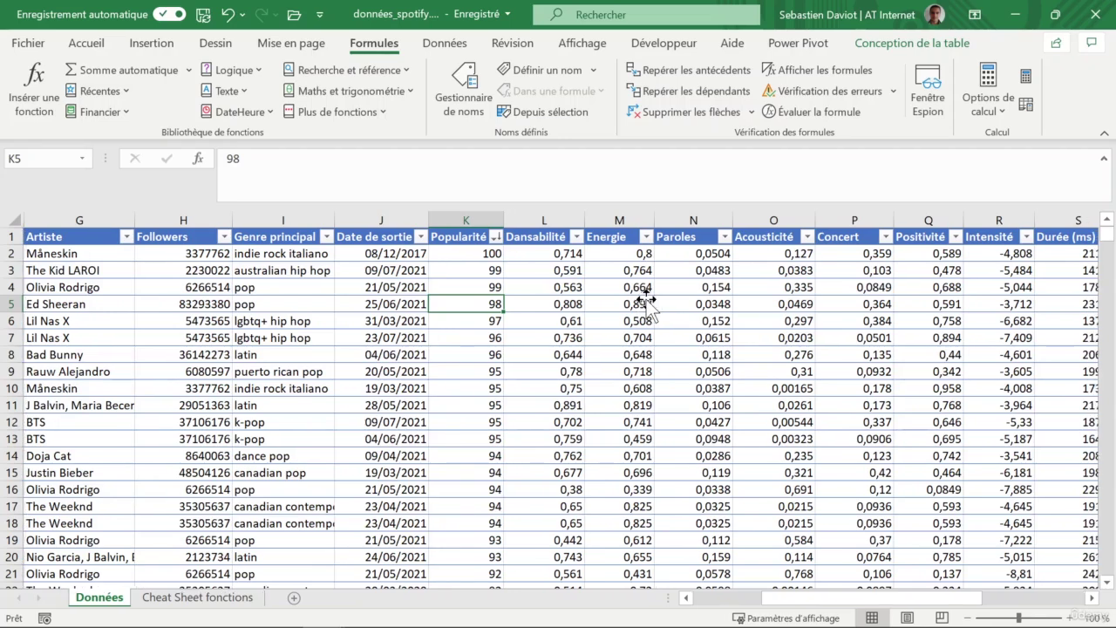
scroll(553, 288, right, 5)
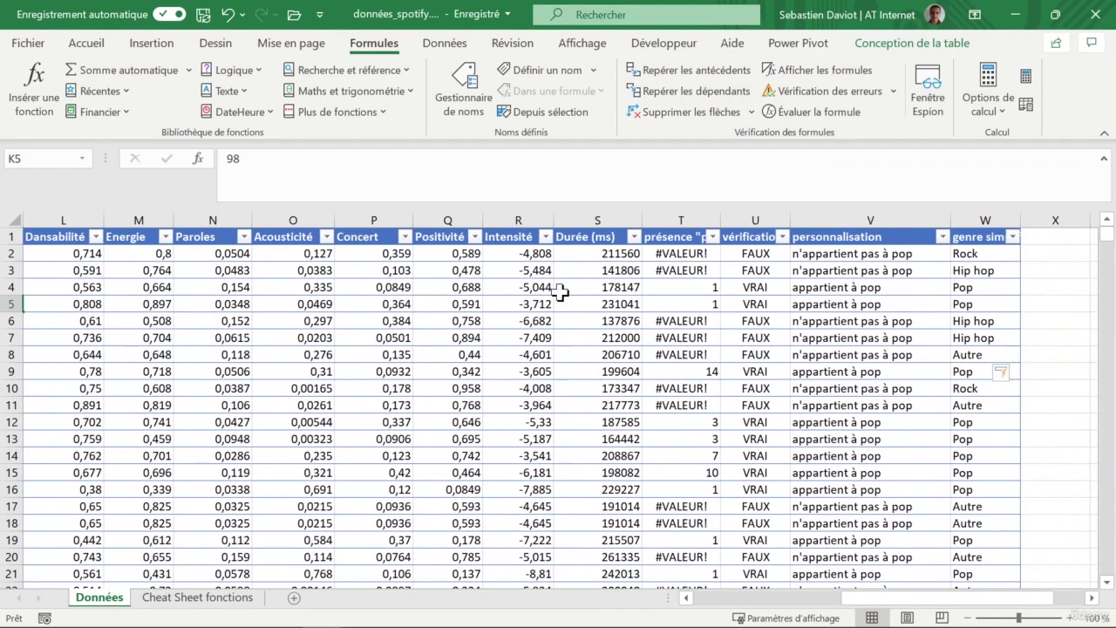
click(589, 253)
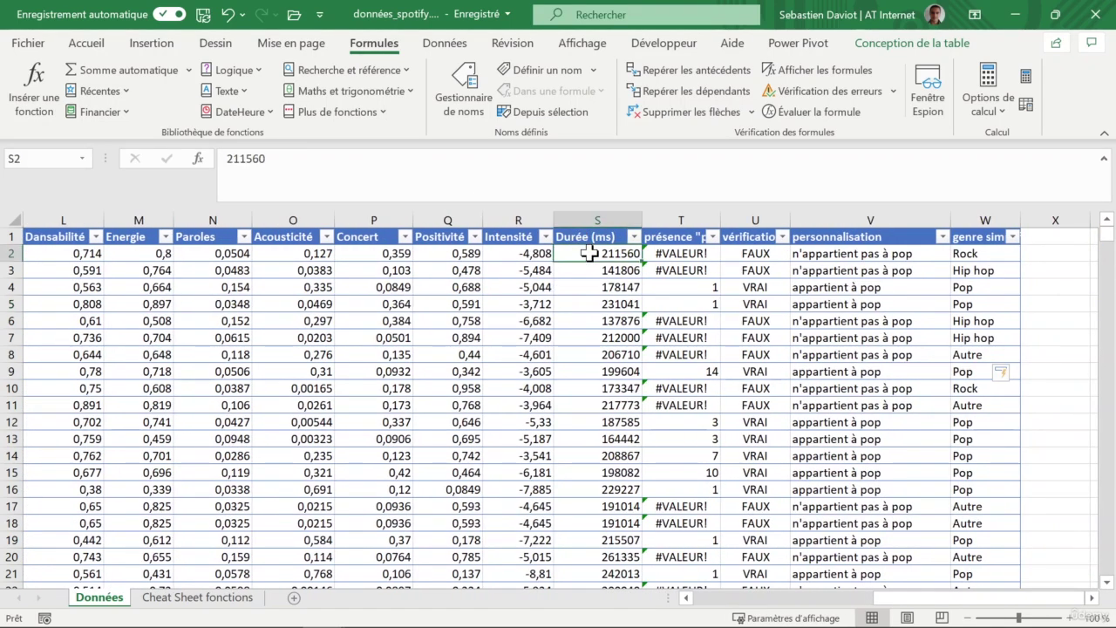
key(Right)
key(Right)
key(Right)
key(Right)
key(Right)
key(Up)
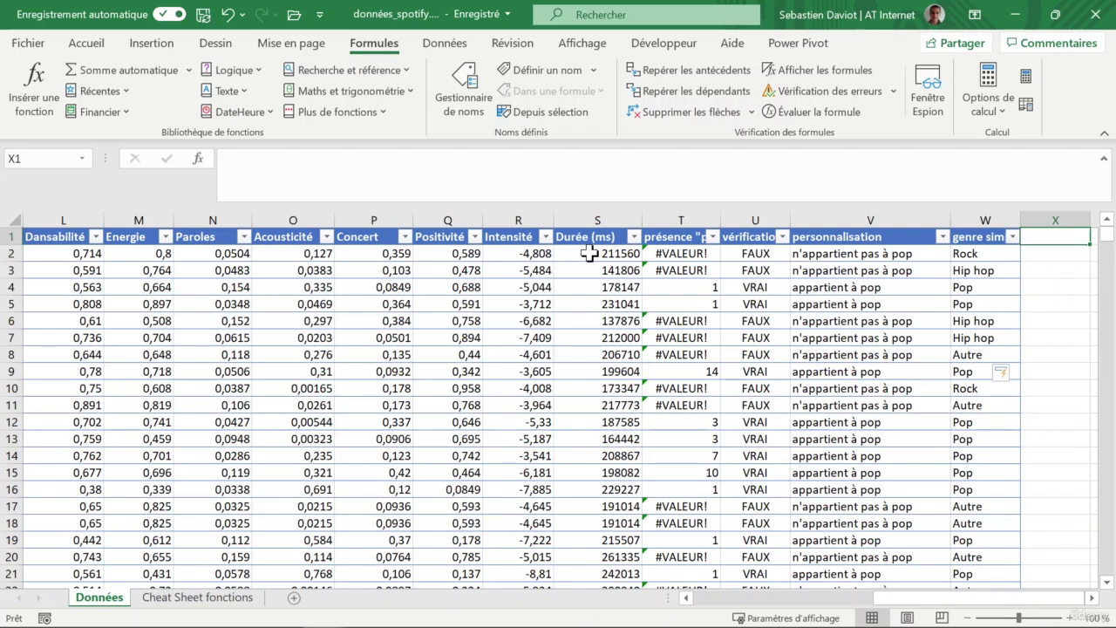
text(A)
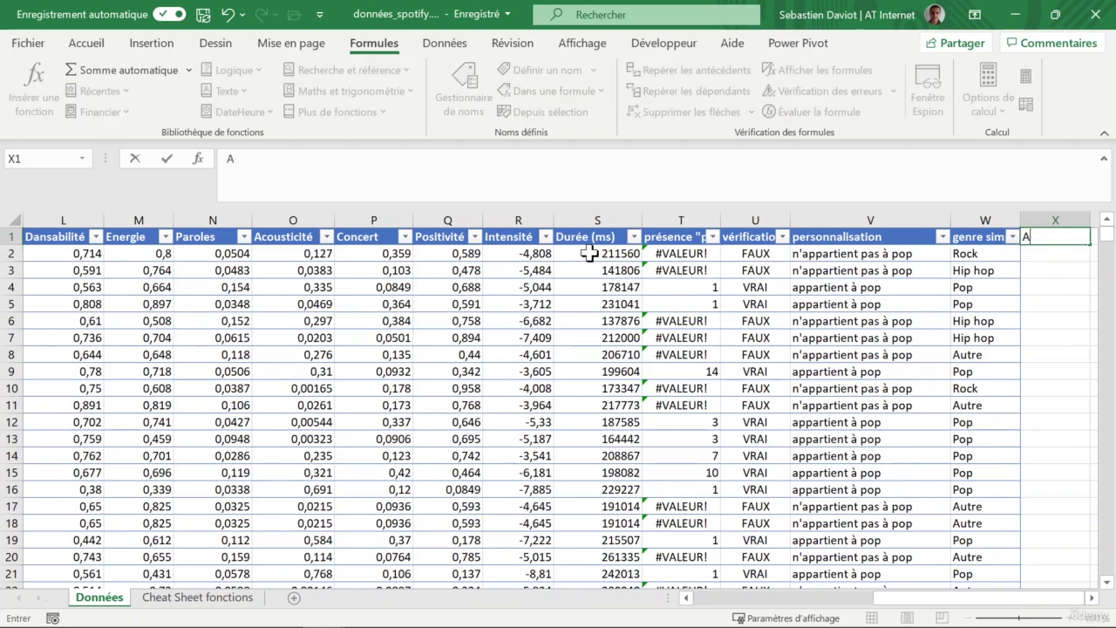
text(nnée de sorti)
key(Return)
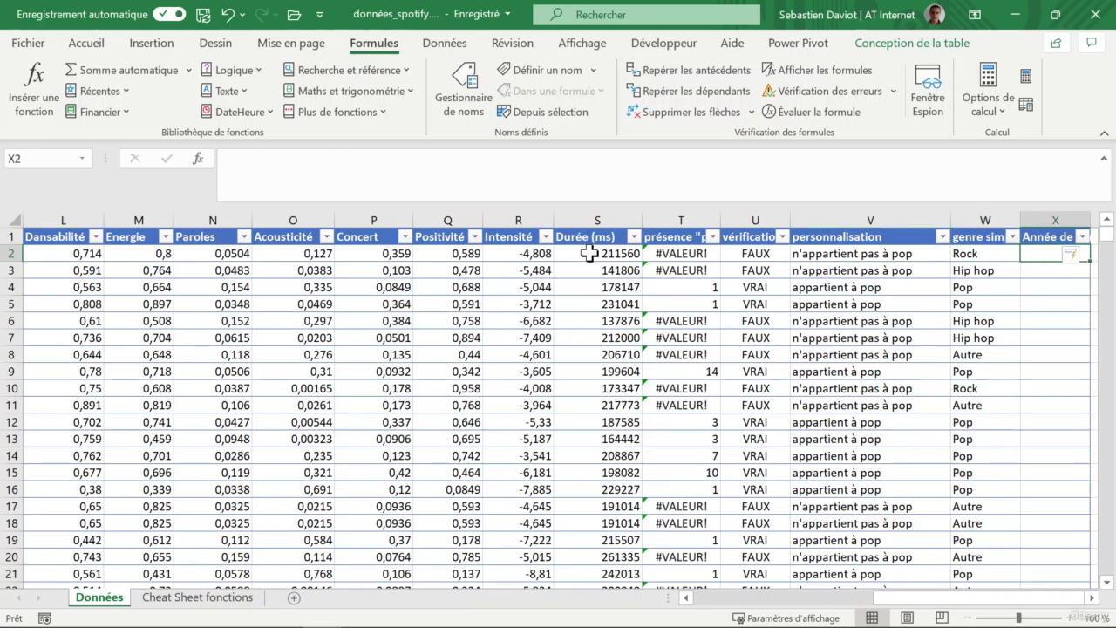
Fill the new column with the release year using the formula =ANNEE([@[Date de sortie]]) in X2.
text(=anne)
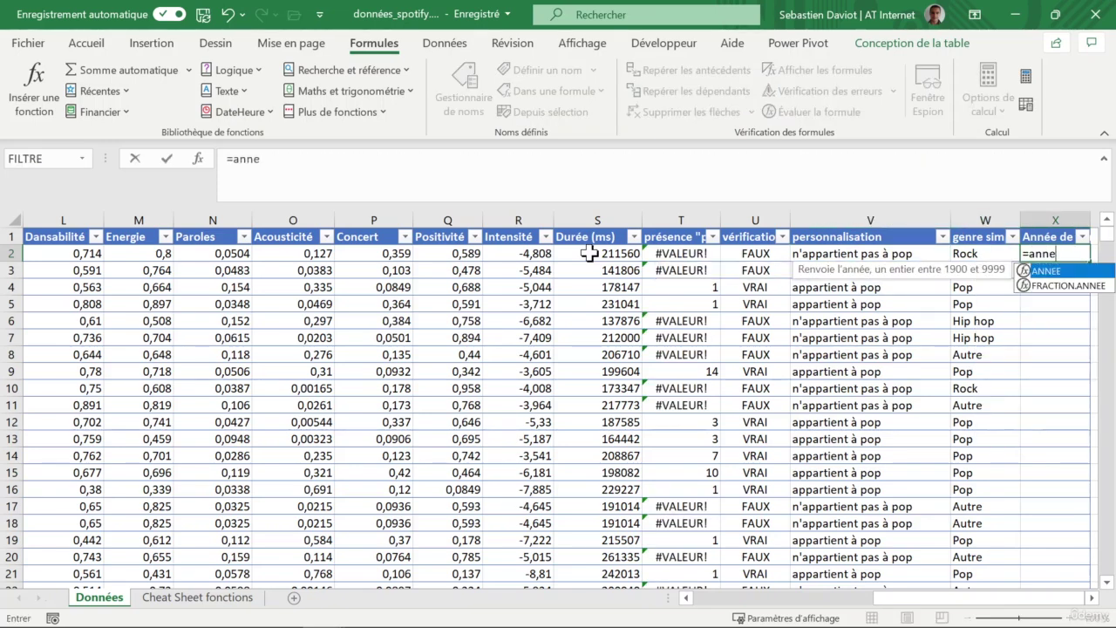
double_click(1080, 271)
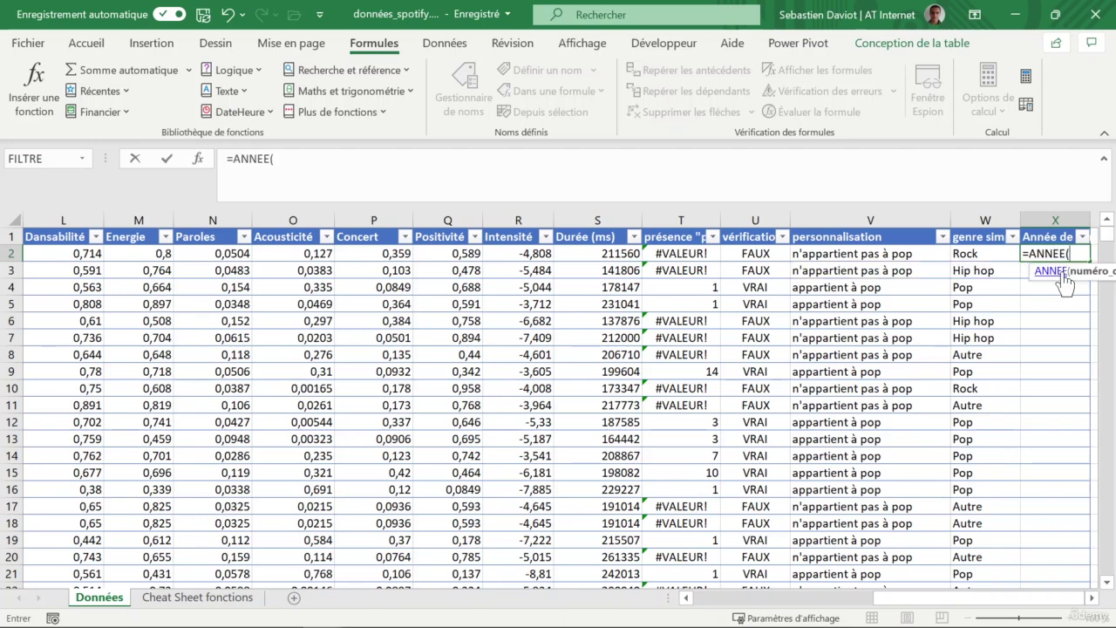
scroll(986, 388, right, 3)
scroll(986, 388, right, 4)
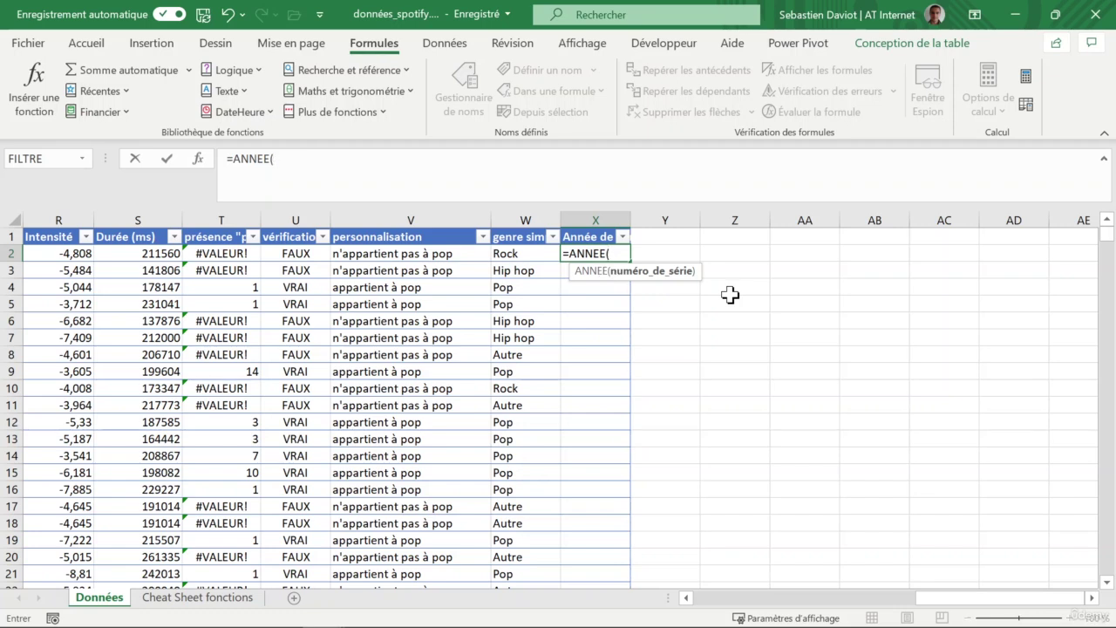
text([@)
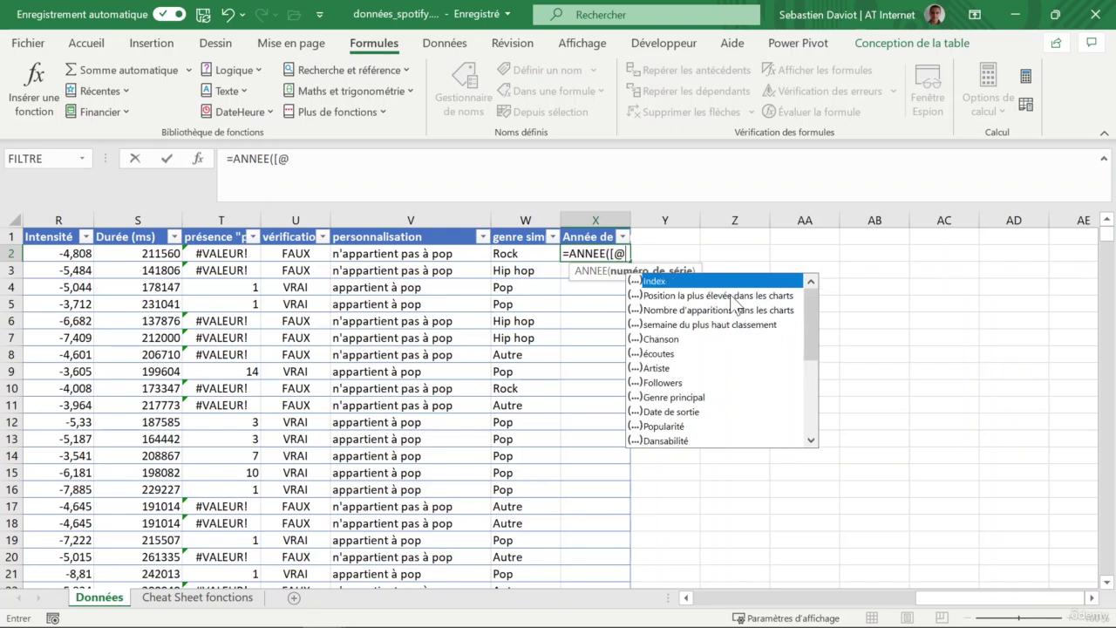
text([)
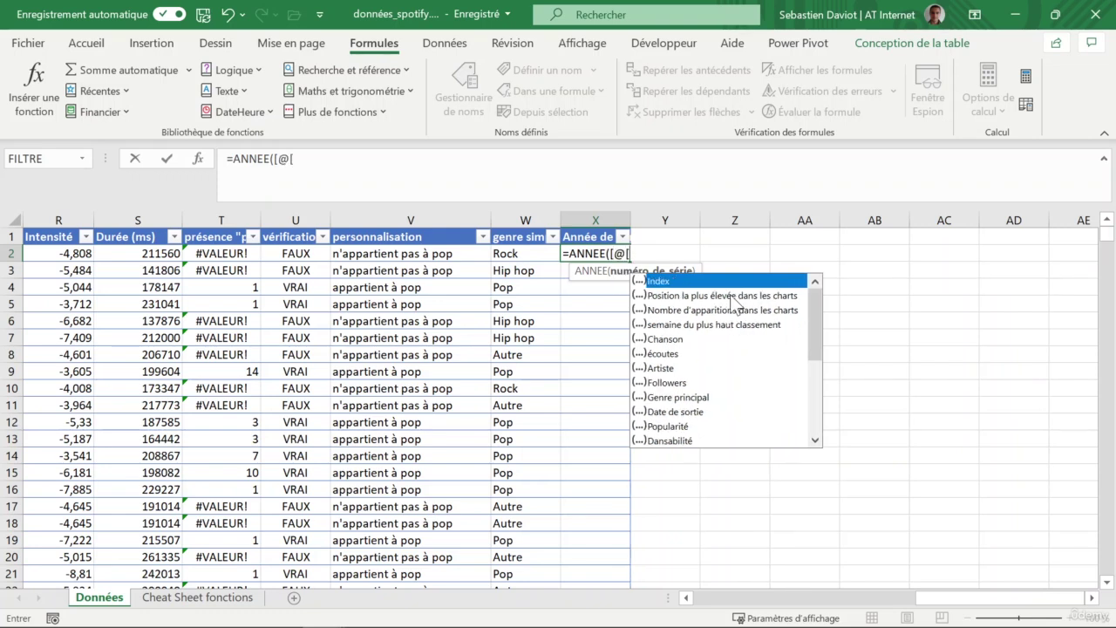
text(date)
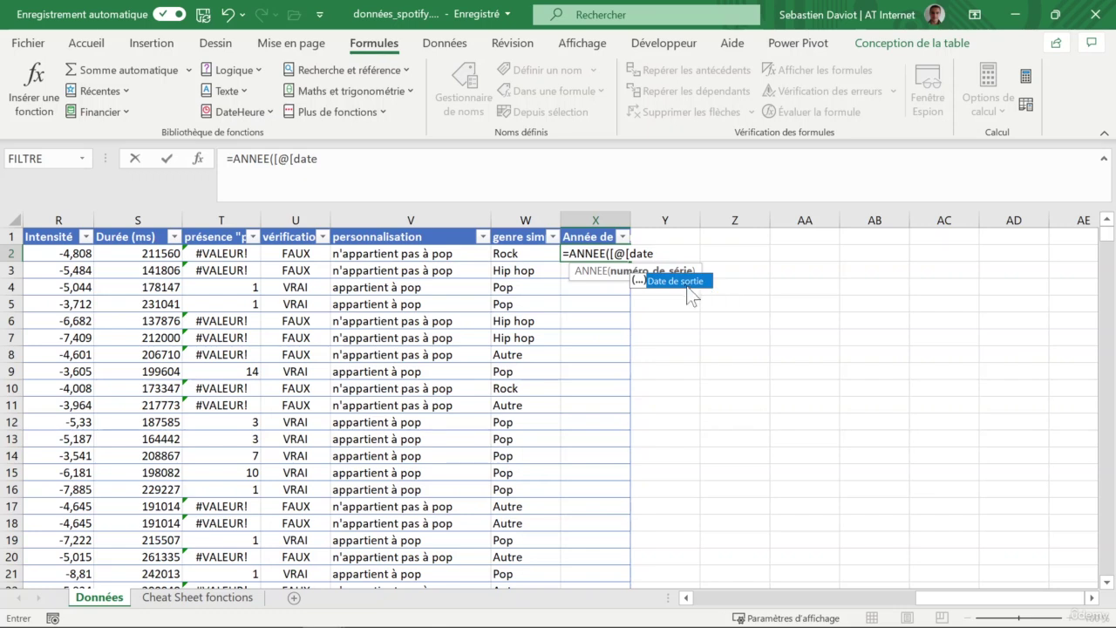
double_click(686, 284)
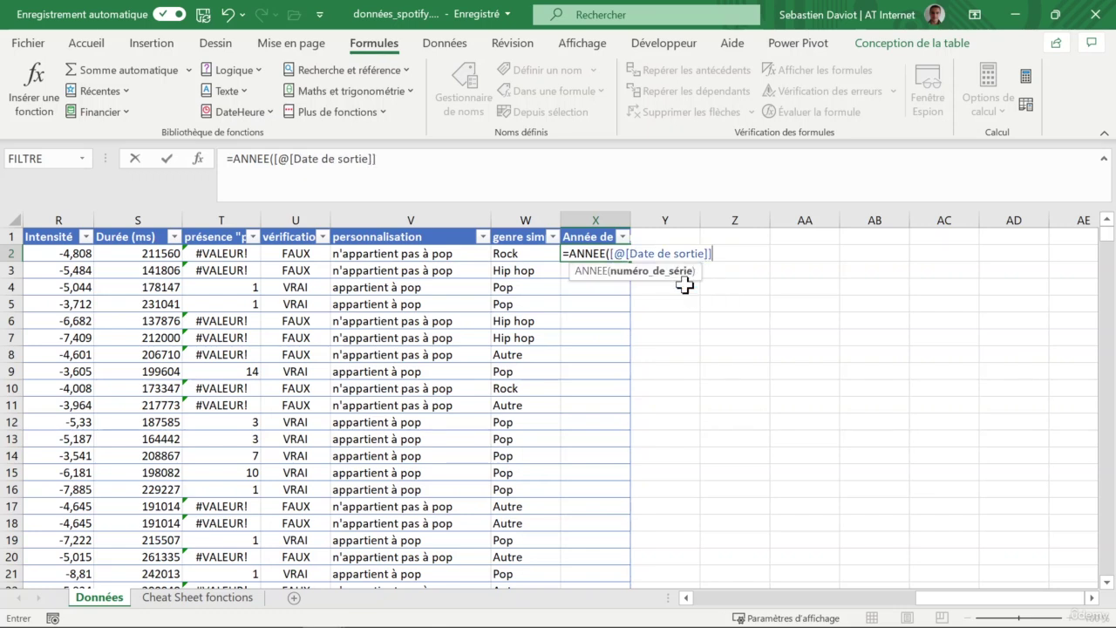
text(]))
key(Return)
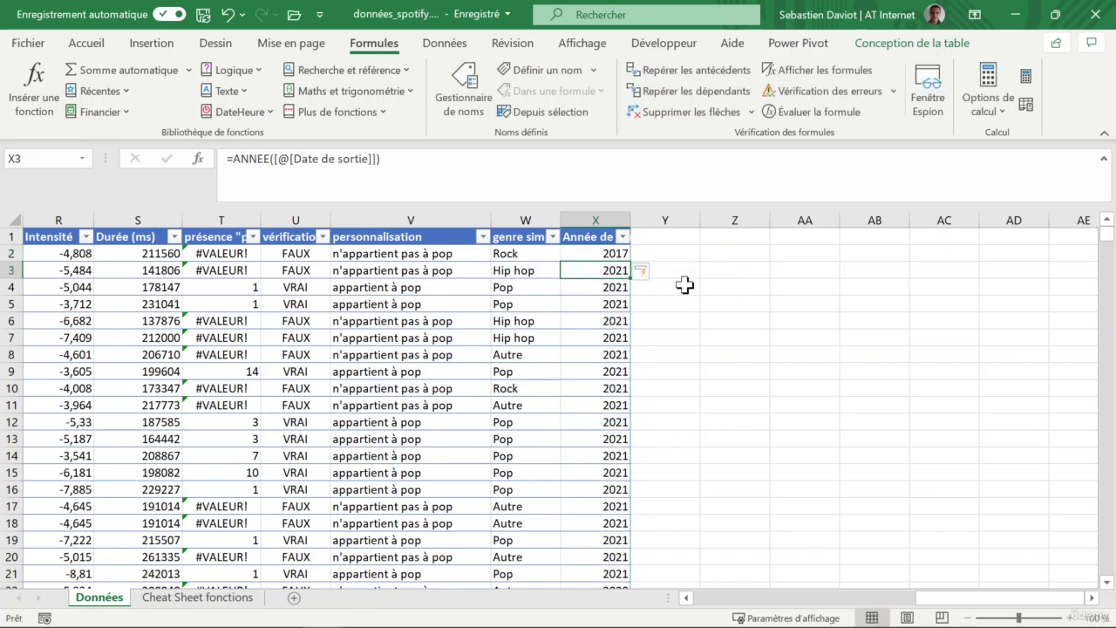
Check the year formula in X2 against the source dates in the Date de sortie column.
key(Up)
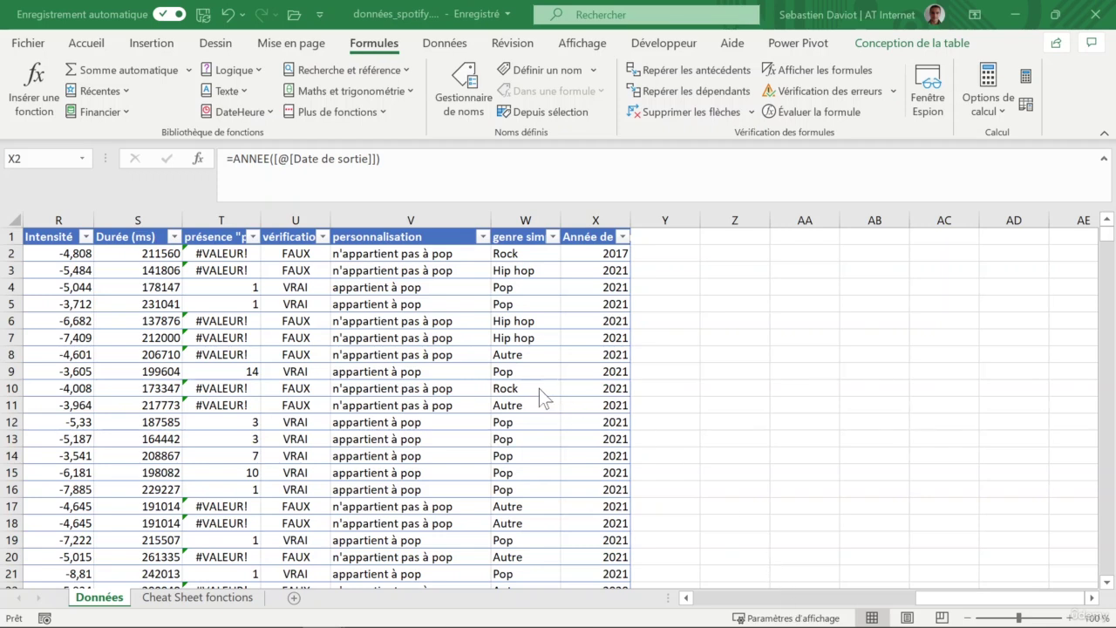
scroll(336, 330, left, 2)
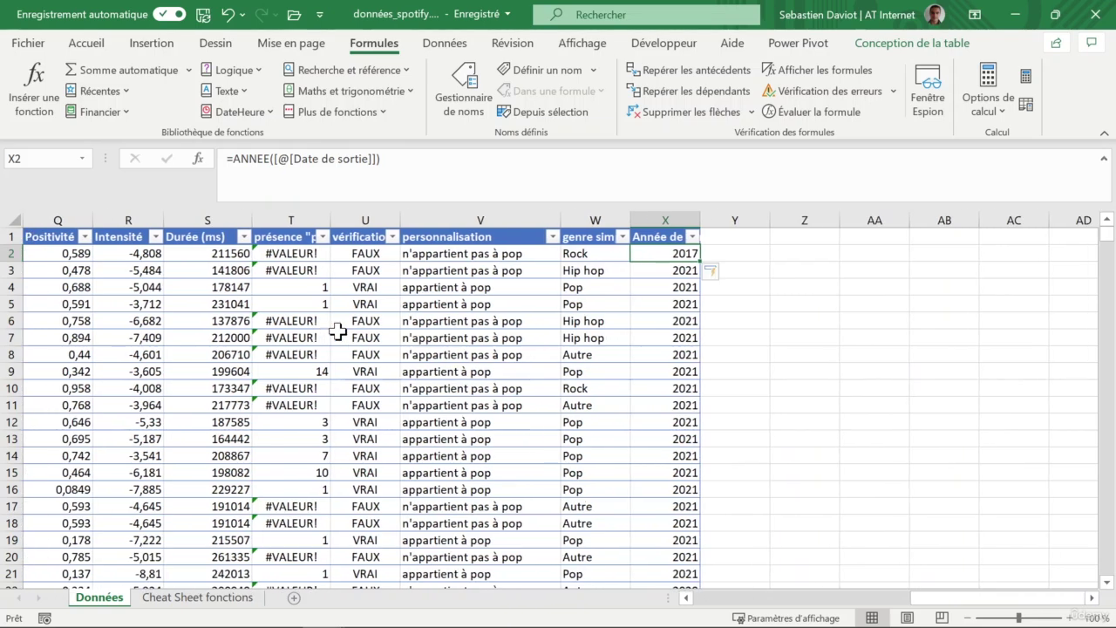
scroll(336, 330, left, 6)
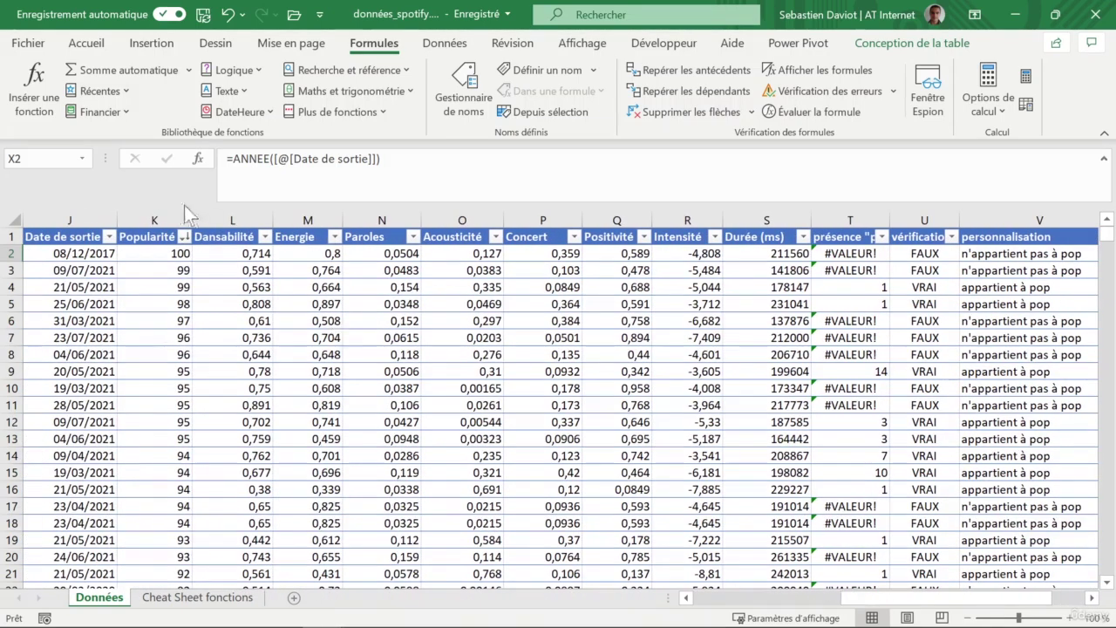
Check the average of the Popularité column as a basis for the popularity threshold.
click(138, 214)
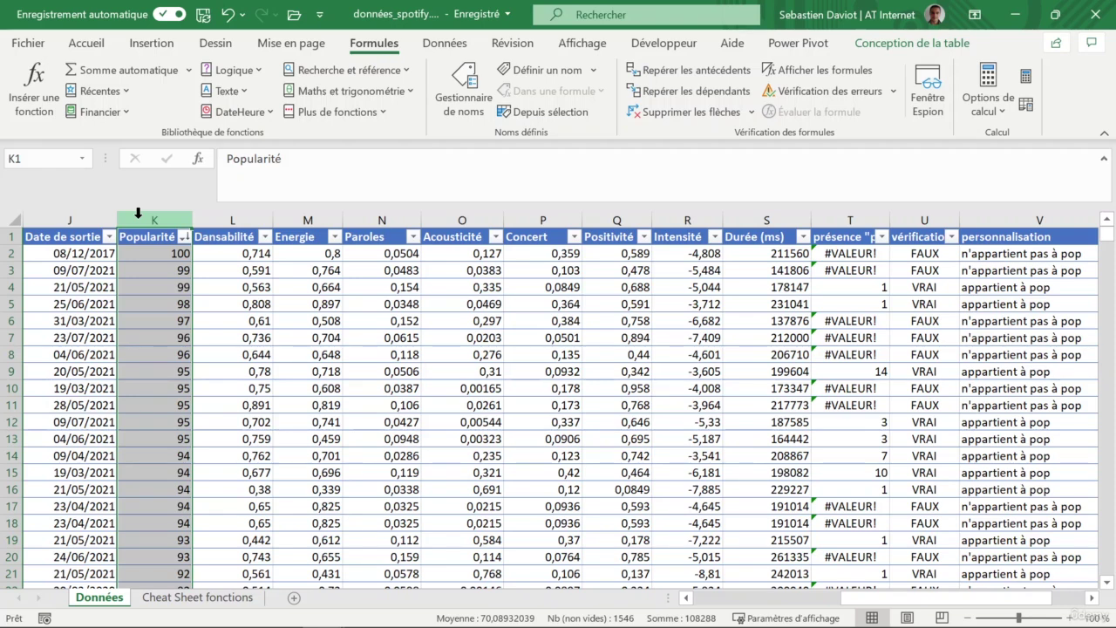
click(789, 340)
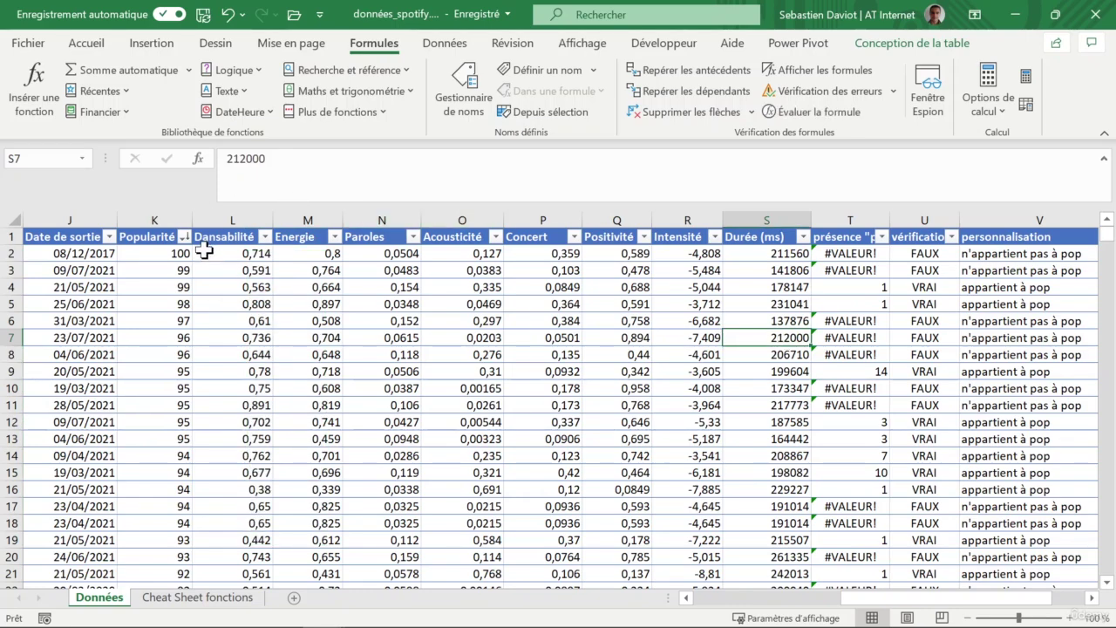
Add a new table column after the release year column by entering the header "Popularité forte" in Y1.
scroll(516, 333, right, 5)
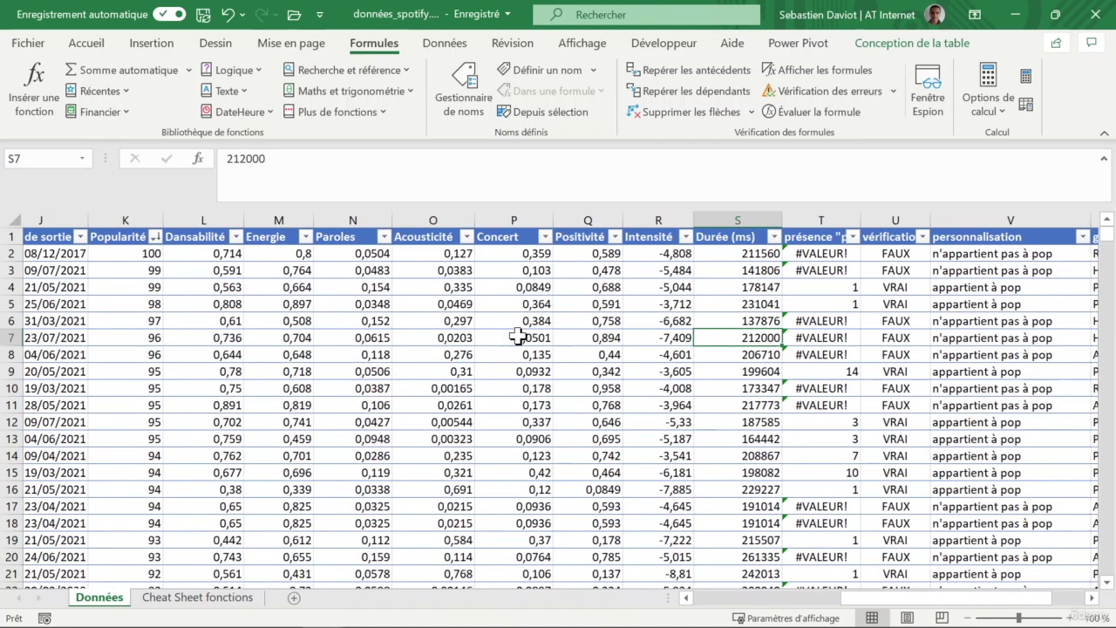
scroll(518, 336, right, 2)
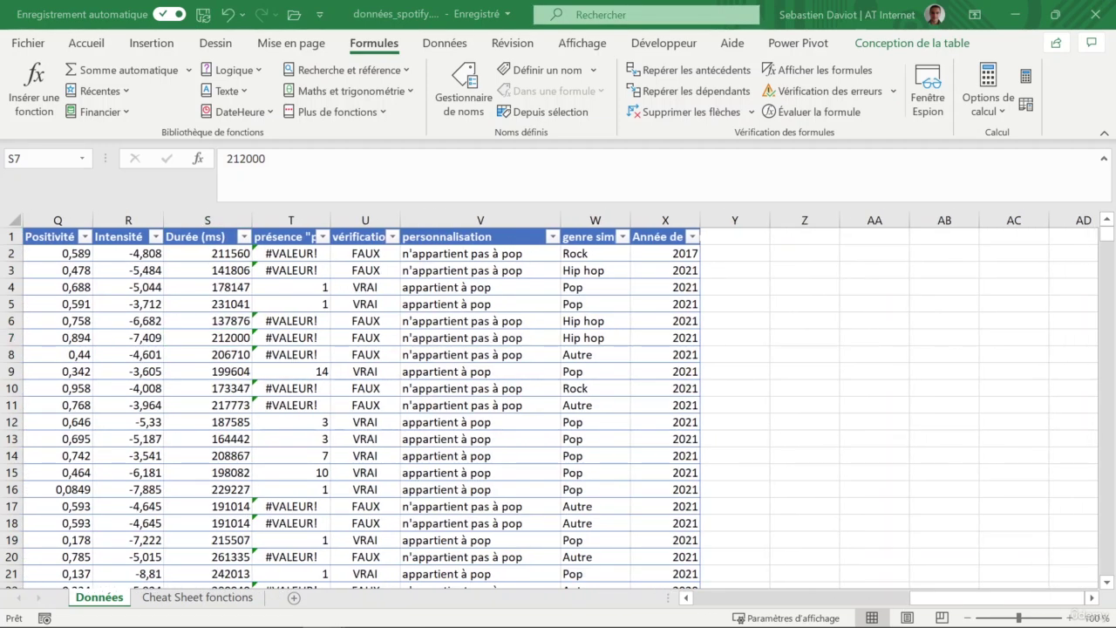
click(735, 237)
text(Popularti)
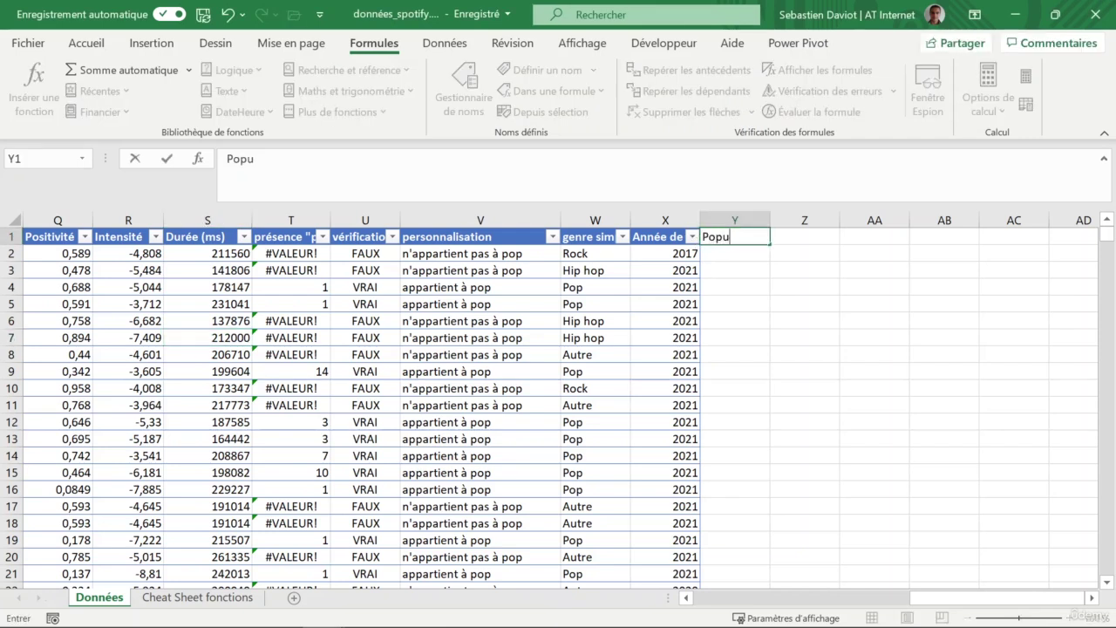
key(BackSpace)
key(BackSpace)
text(ité forte)
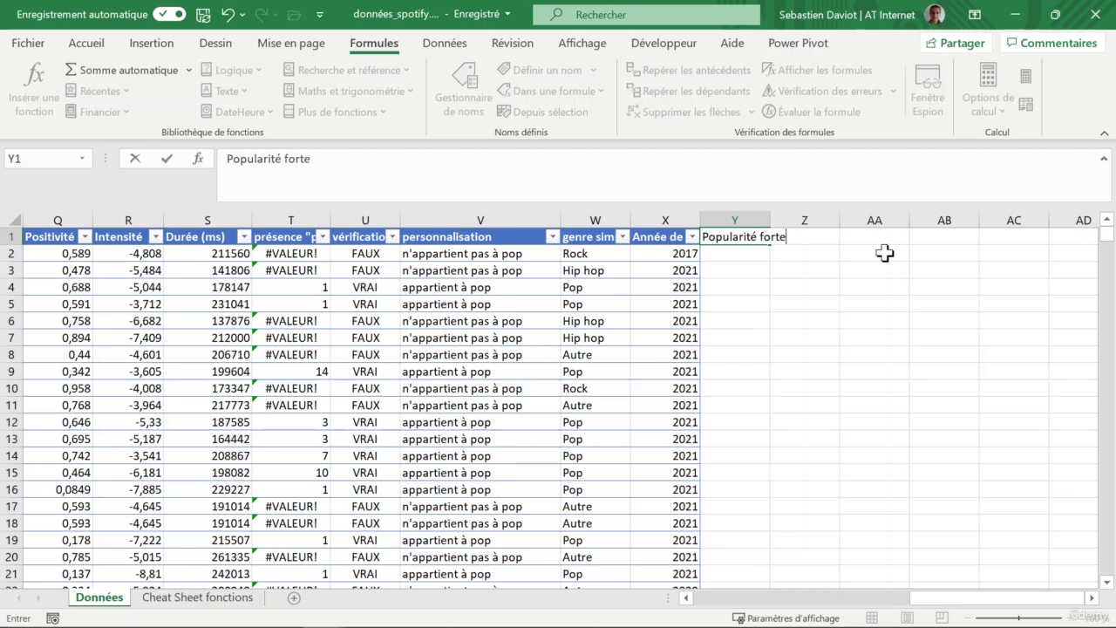
key(Return)
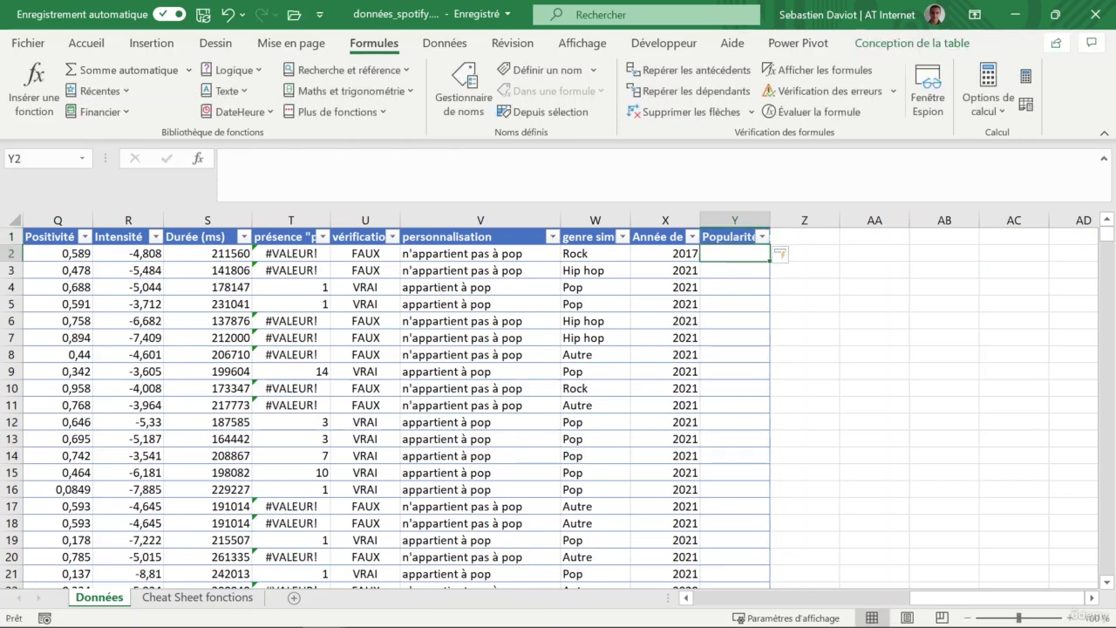
Fill the new column with popularity labels using the formula =SI([@[Popularité]]>=70;"Forte";"Faible") in Y2.
text(=s)
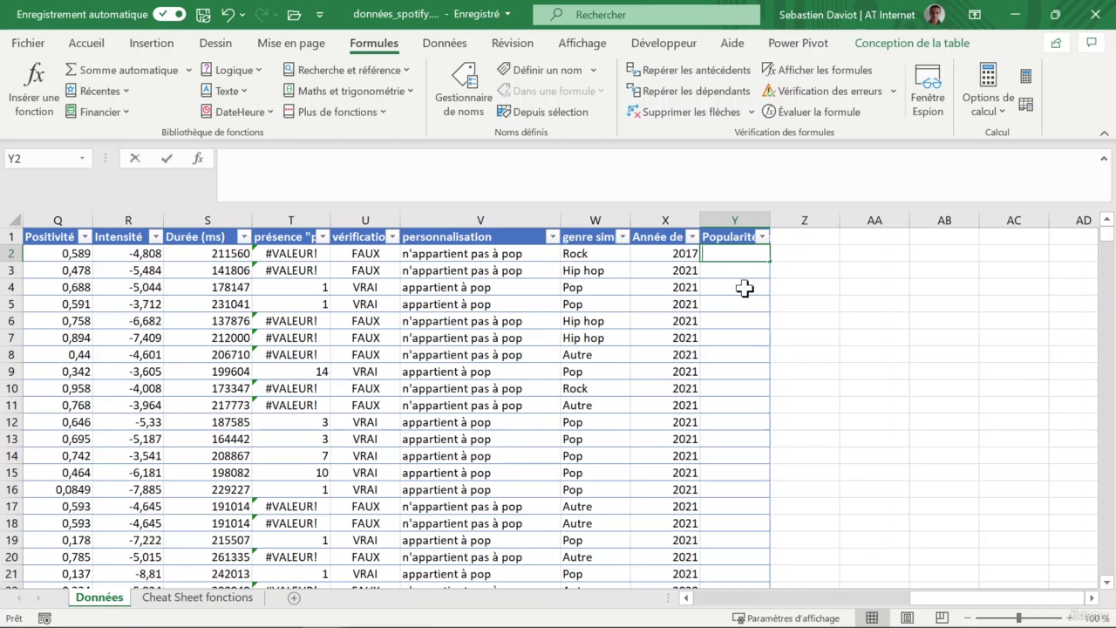
text(i()
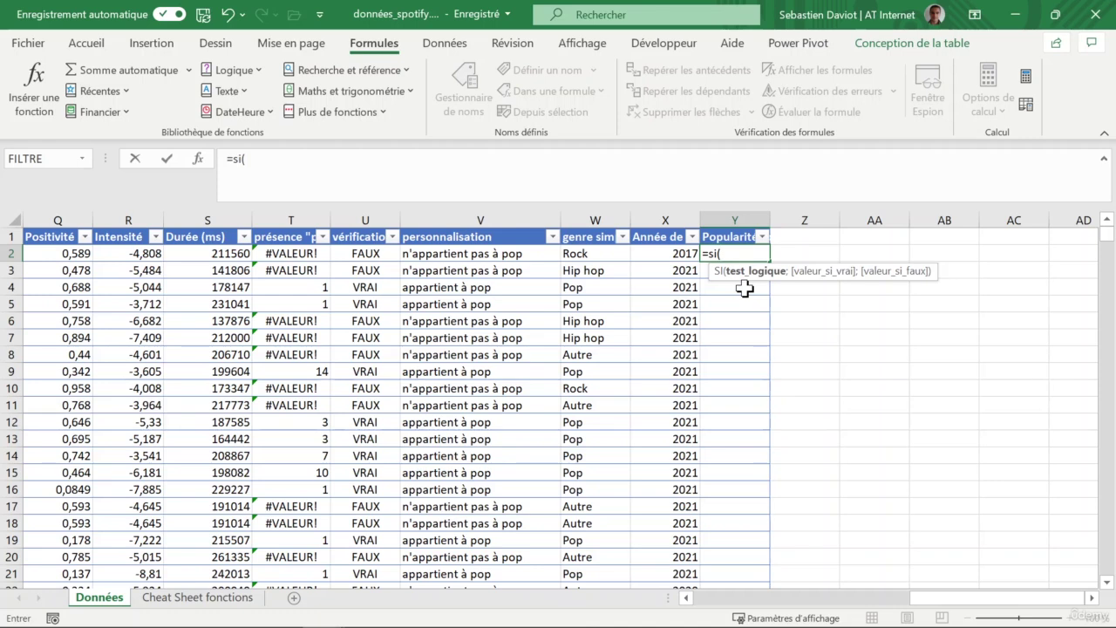
text([@)
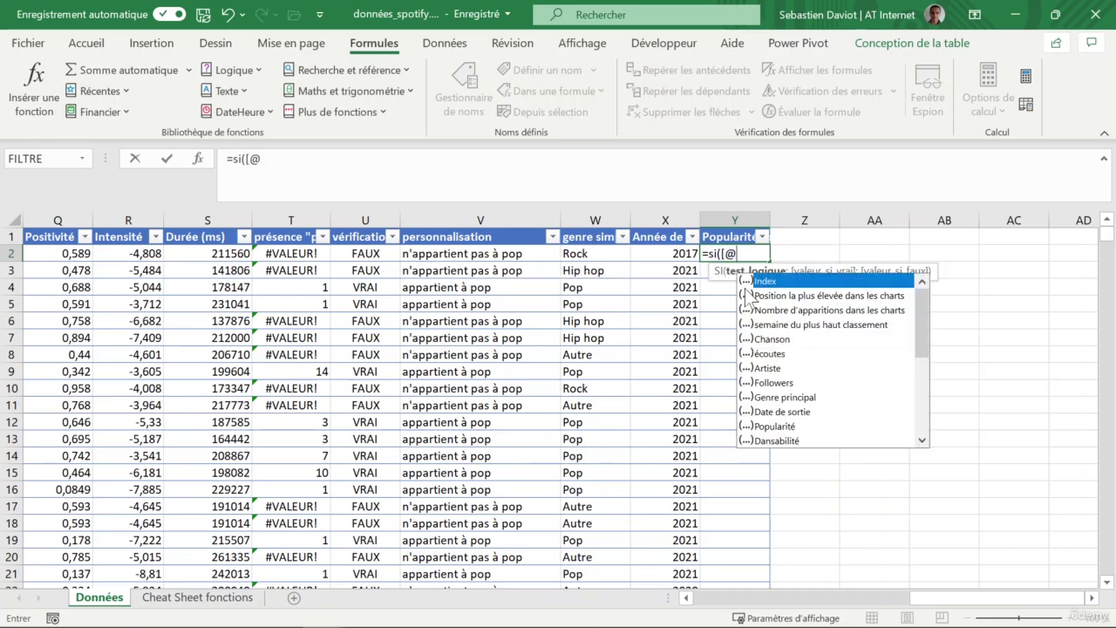
text([po)
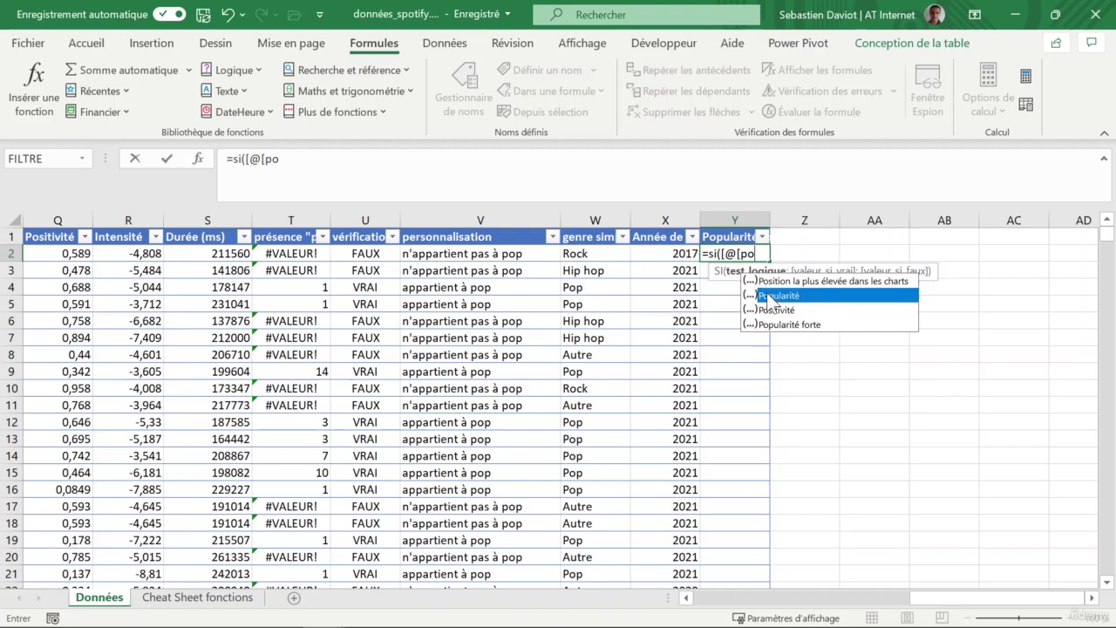
double_click(768, 297)
text(];)
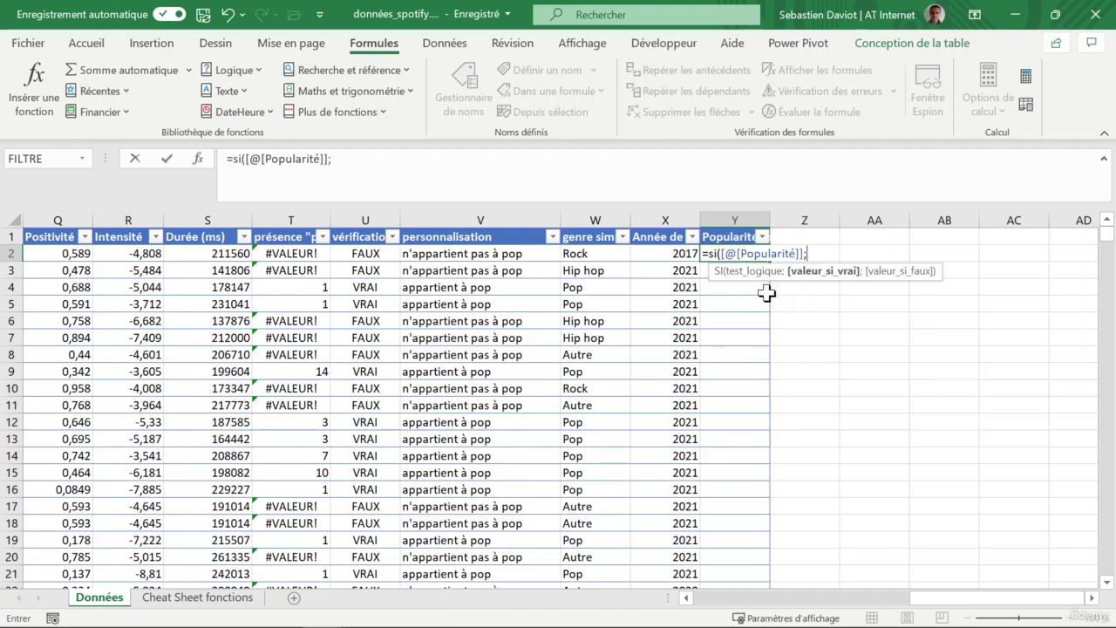
key(BackSpace)
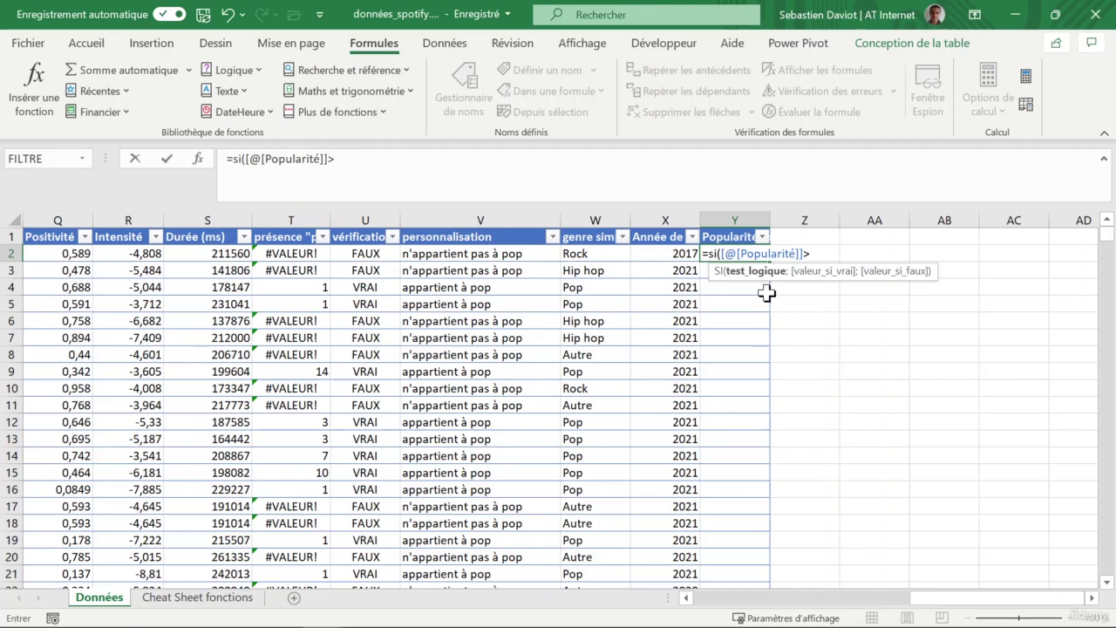
text(=)
text(70;)
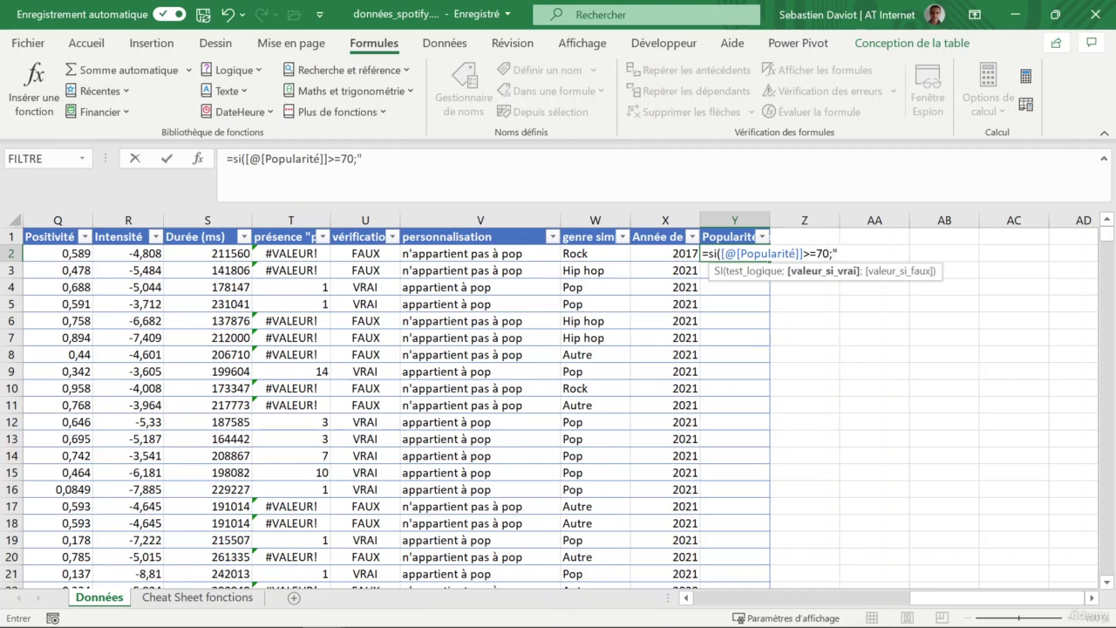
text("Forte";)
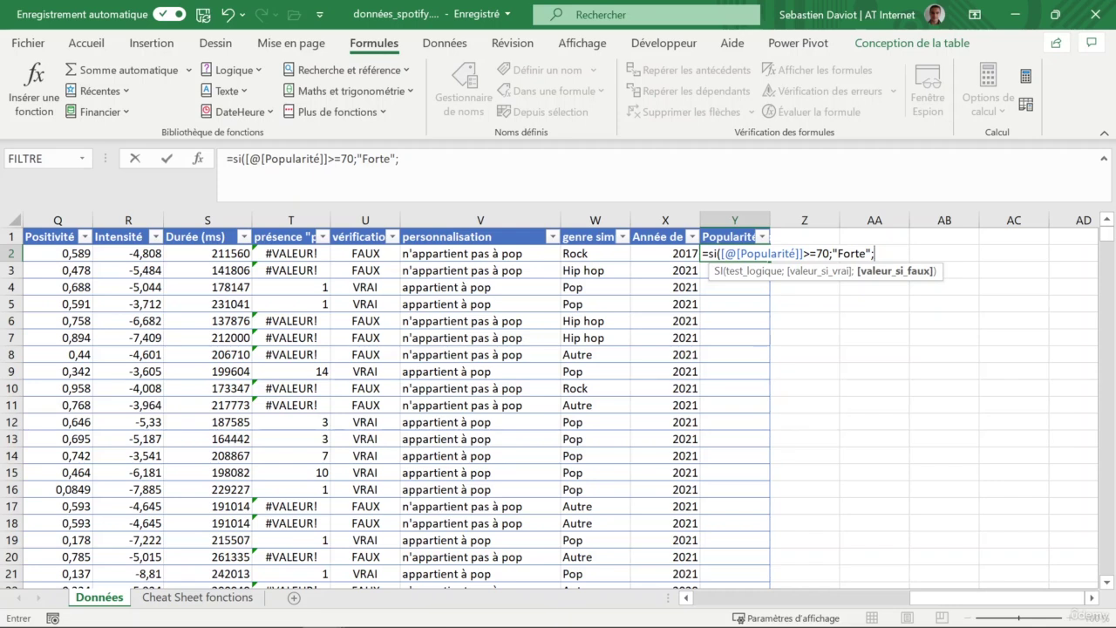
text("Faible)
text("))
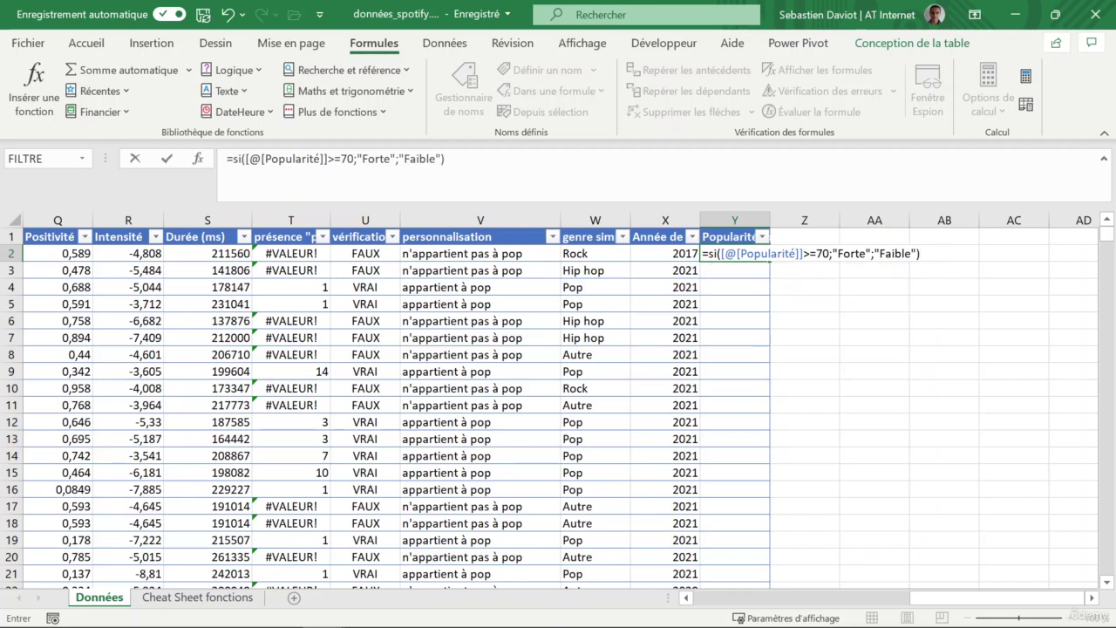
key(Return)
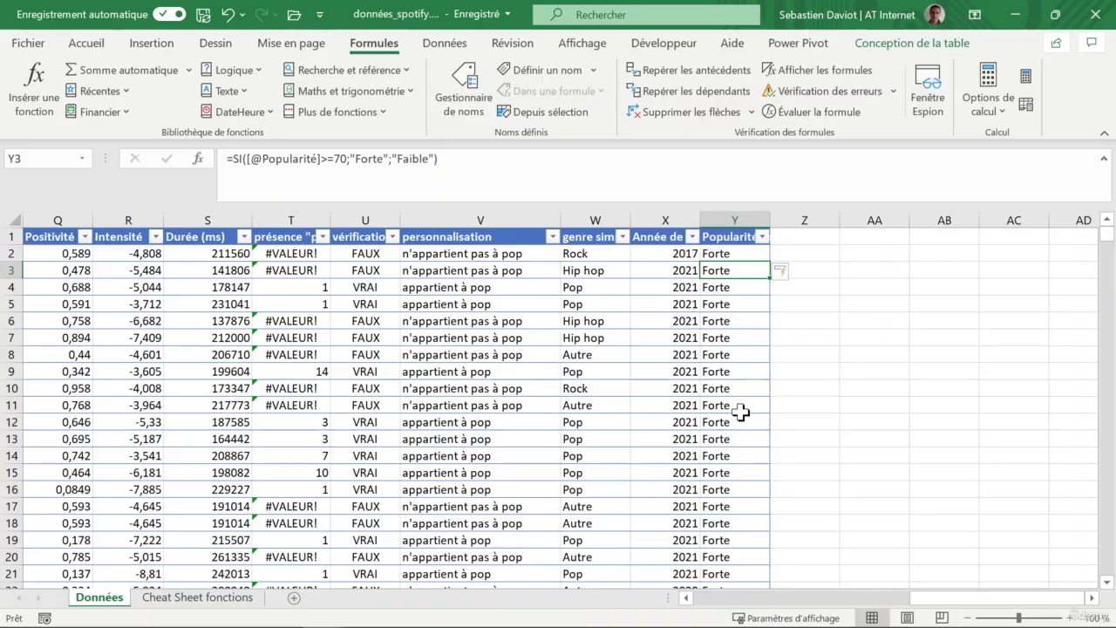
Check which distinct labels occur in the Popularité forte column, using its filter list without applying a filter.
scroll(739, 412, down, 20)
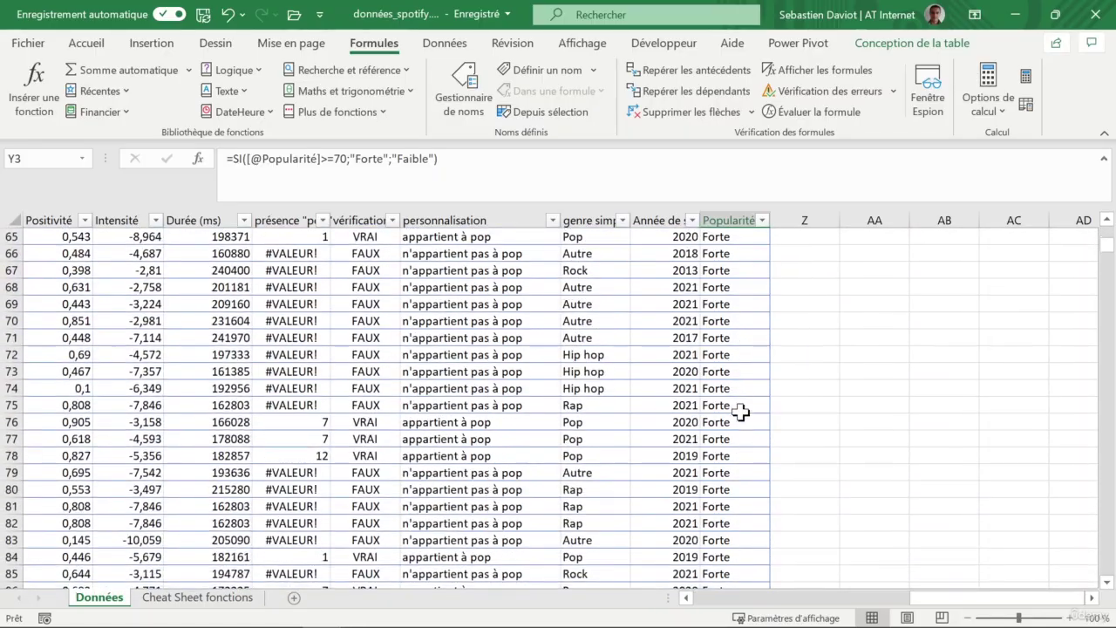
scroll(740, 412, down, 20)
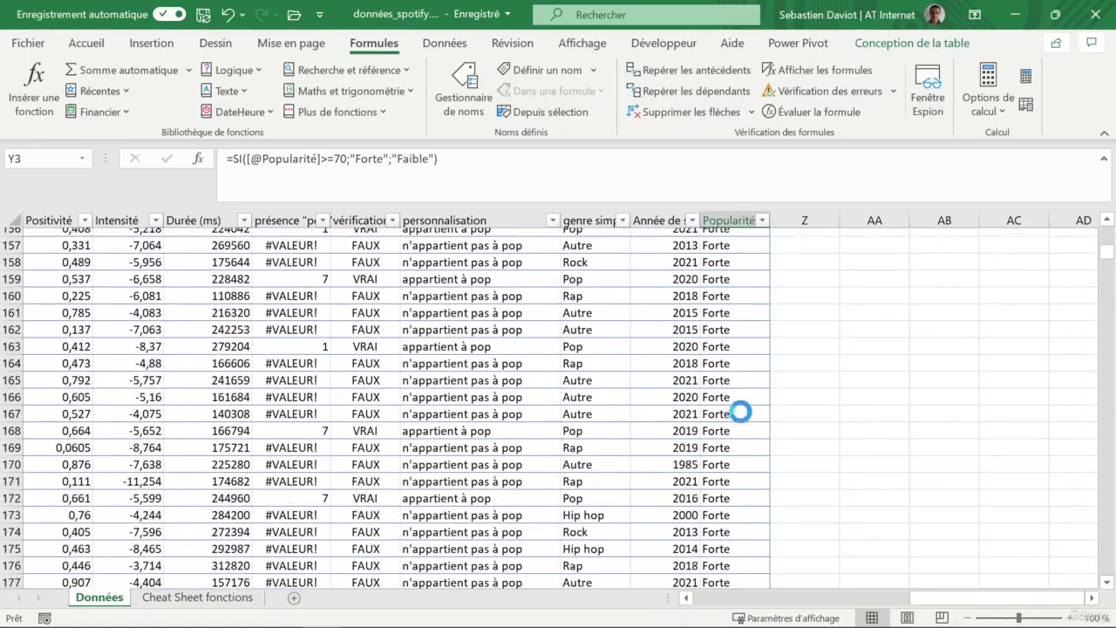
scroll(739, 413, up, 20)
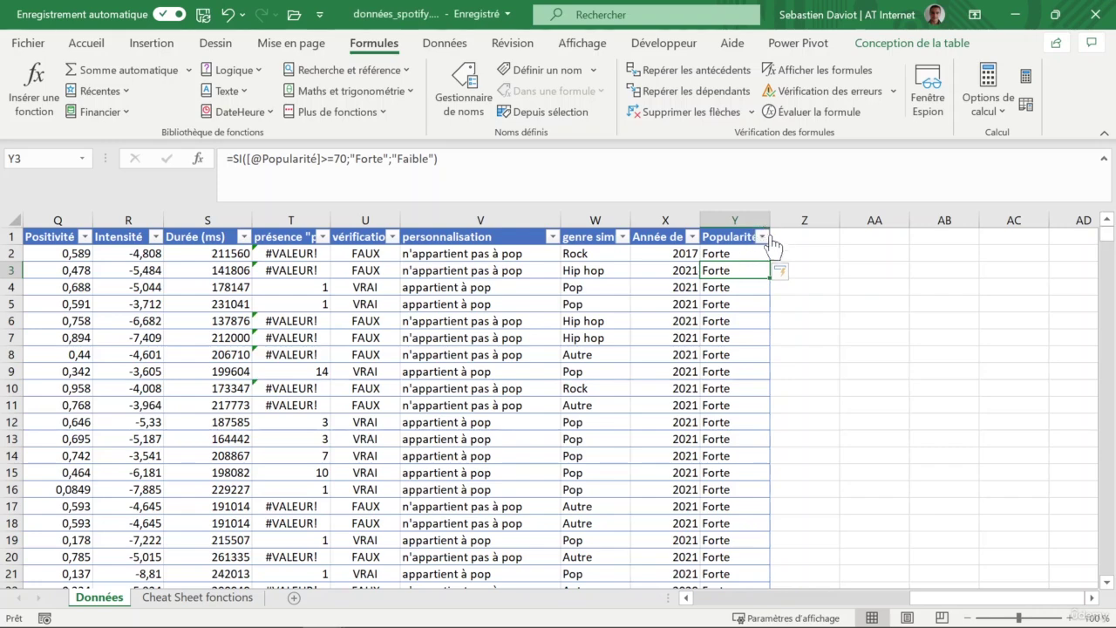
click(763, 238)
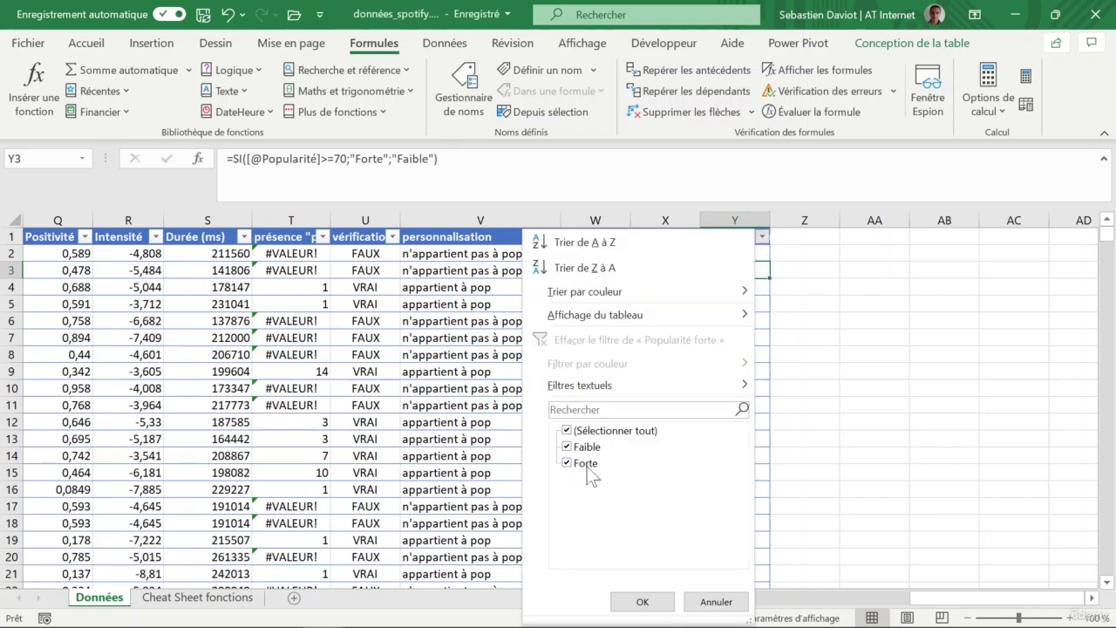
click(787, 420)
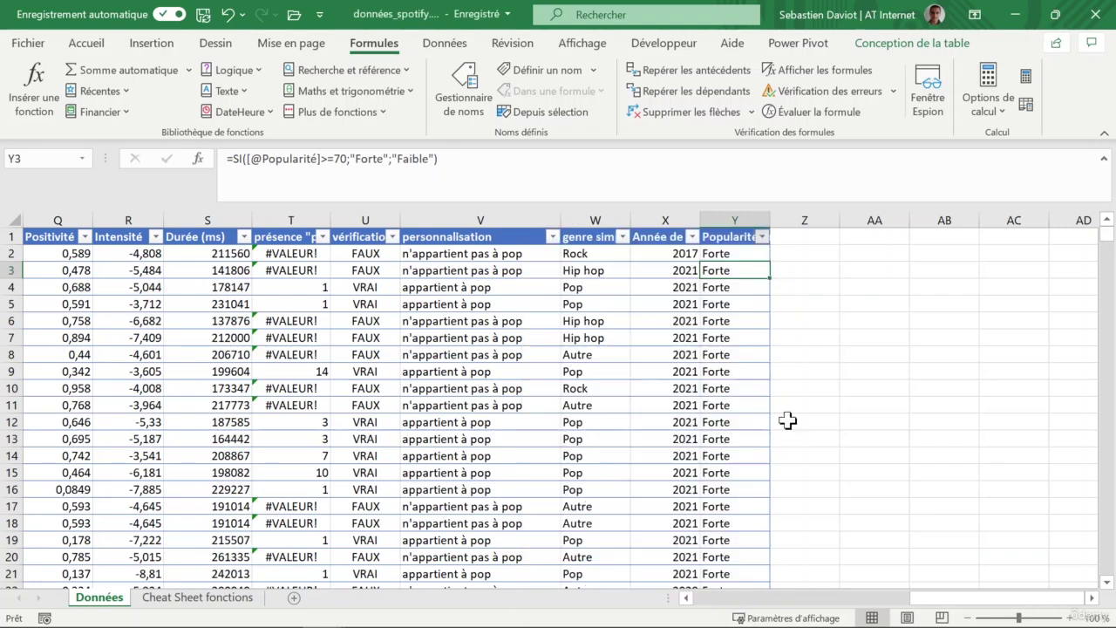
Find the rows where the Popularité forte column changes from Forte to Faible.
scroll(717, 405, down, 20)
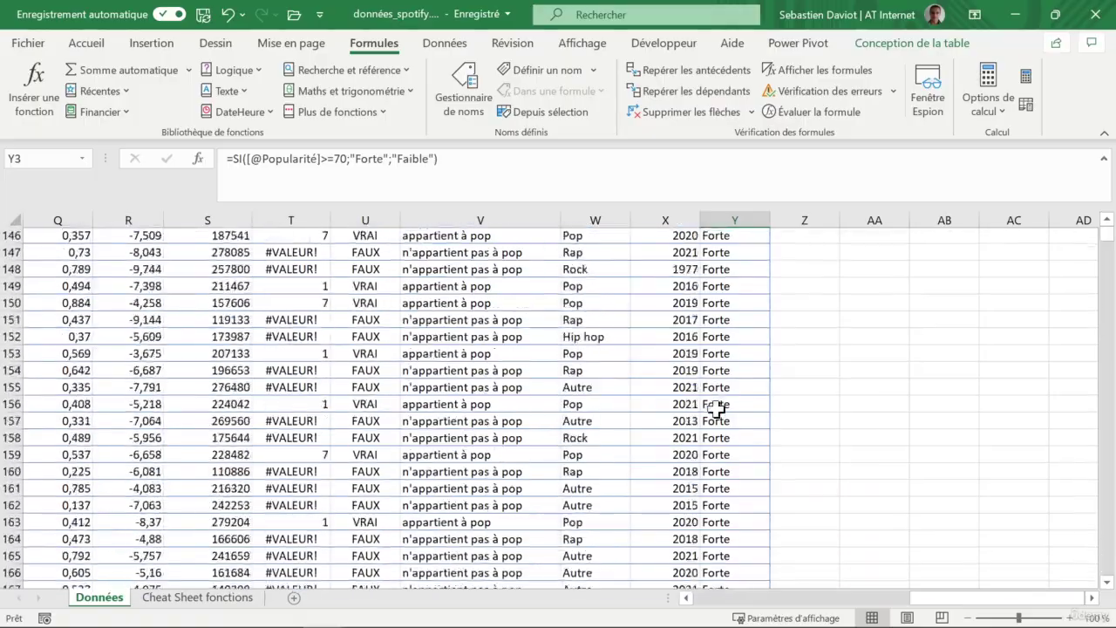
scroll(716, 407, down, 20)
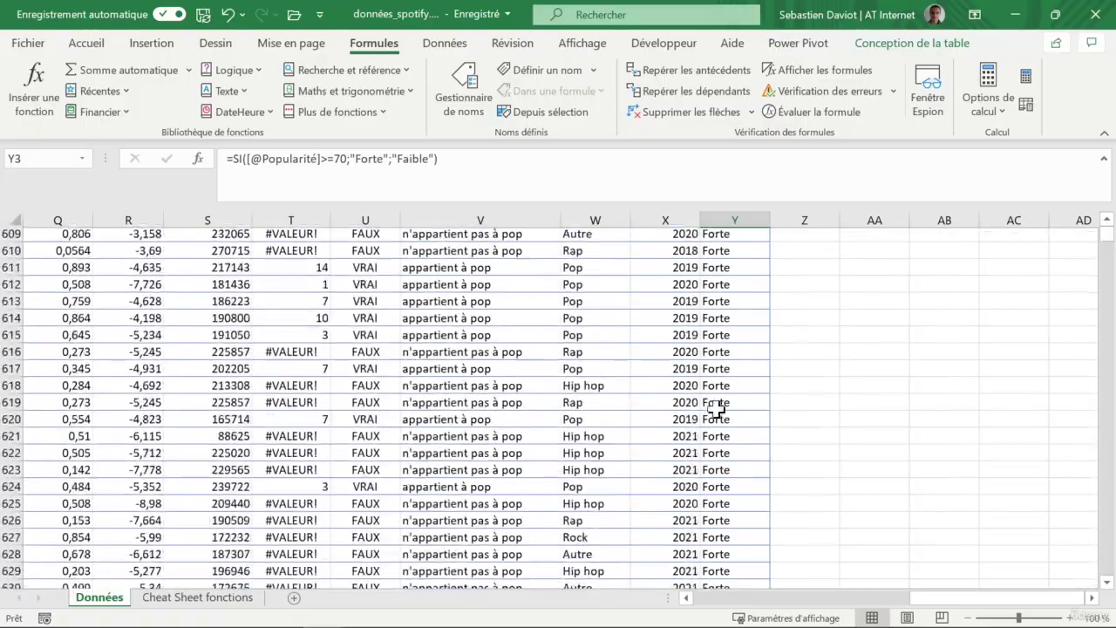
scroll(716, 407, down, 20)
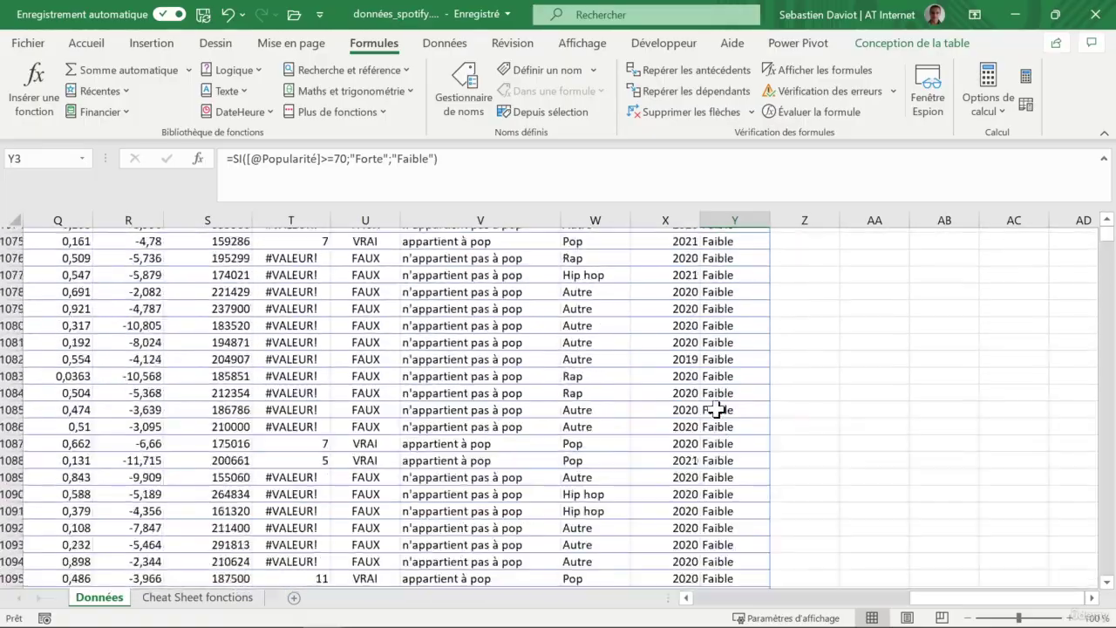
scroll(716, 407, up, 20)
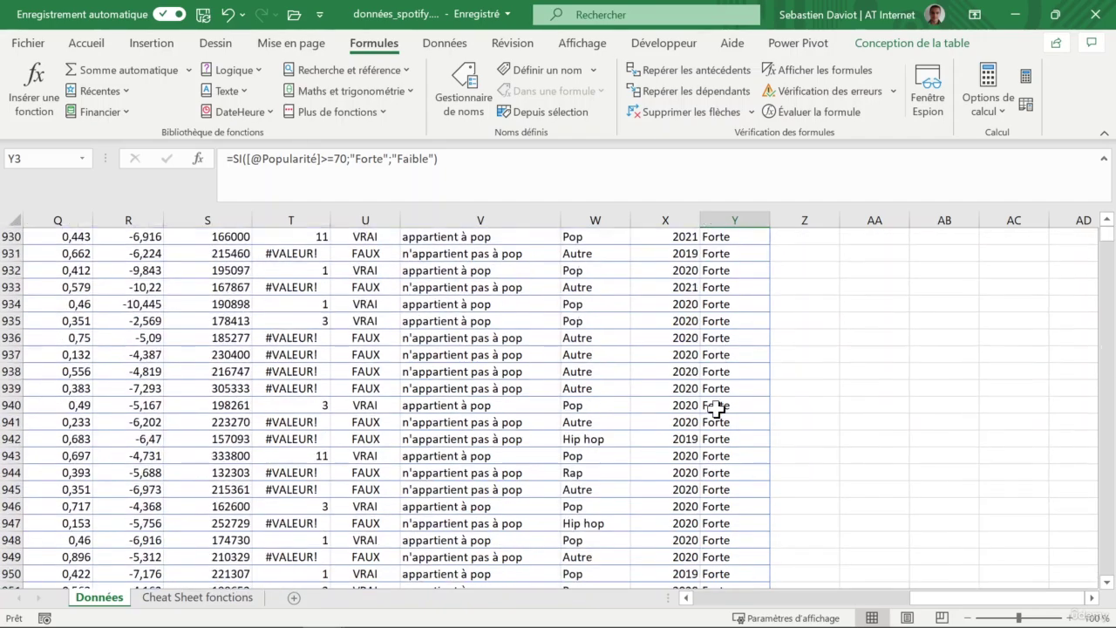
scroll(716, 407, down, 5)
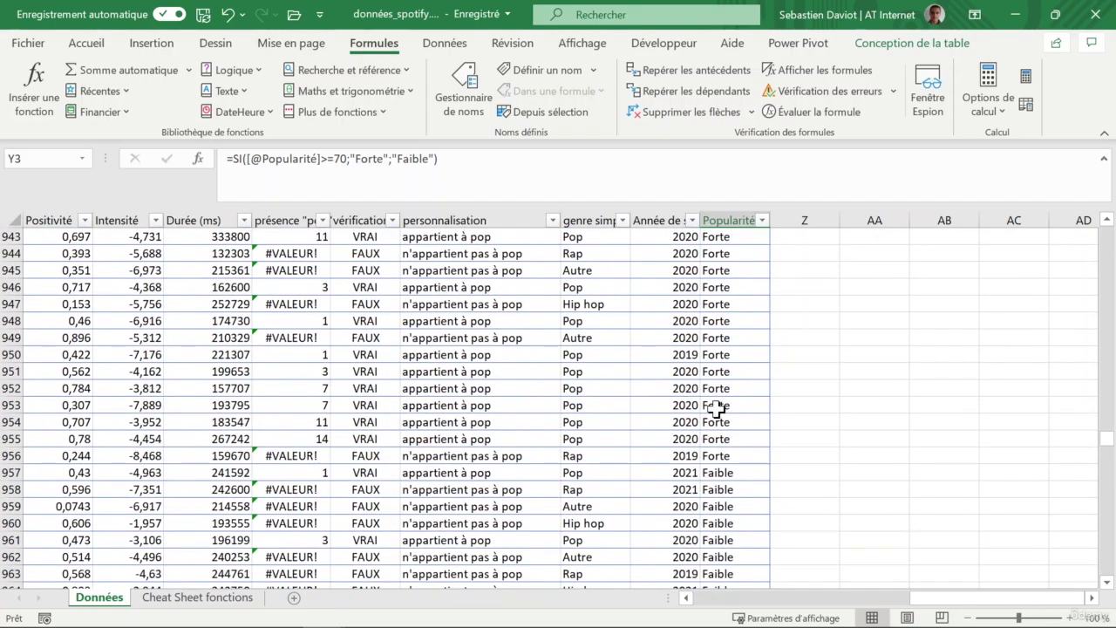
Trace the first Faible row, 957, back from Y957 to its score in the Popularité column.
click(726, 472)
key(Left)
key(Left)
key(Left)
key(Left)
key(Left)
key(Left)
key(Left)
key(Left)
key(Left)
key(Left)
key(Left)
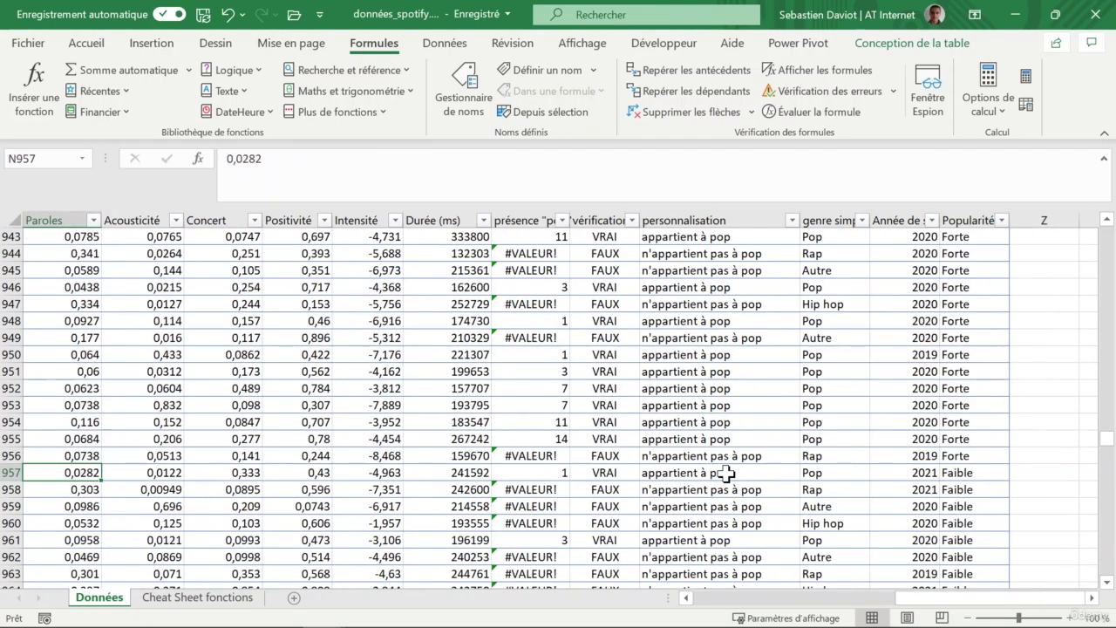
key(Left)
key(Left)
key(Left)
key(Left)
key(Left)
key(Right)
key(Right)
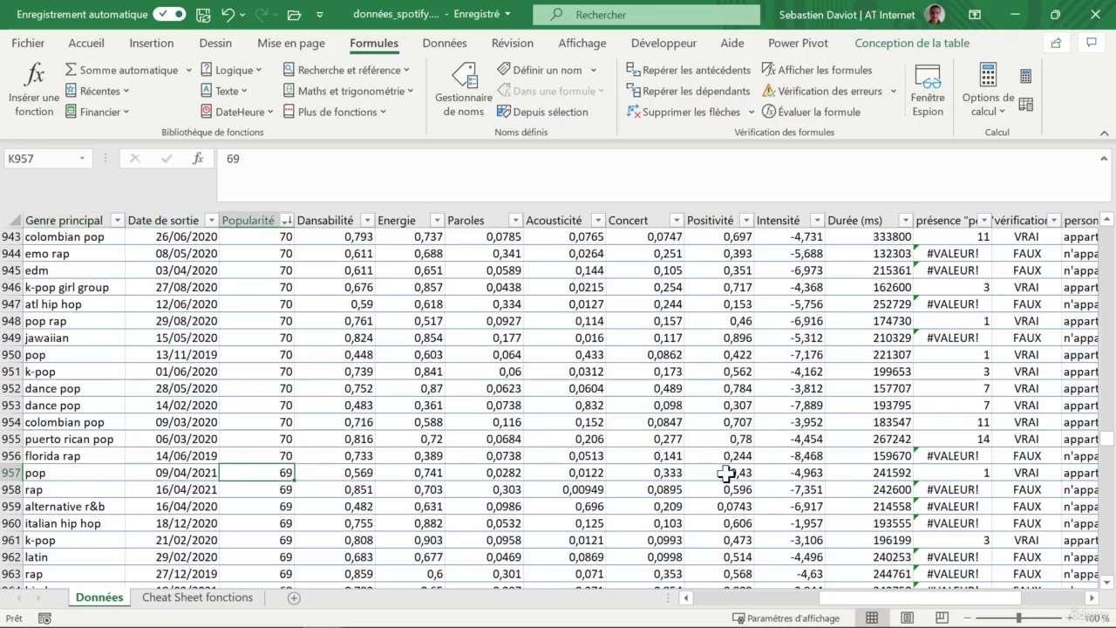
Compare the Popularité scores in K956 and K957 to verify the threshold of the label formula.
key(Right)
key(Left)
key(Up)
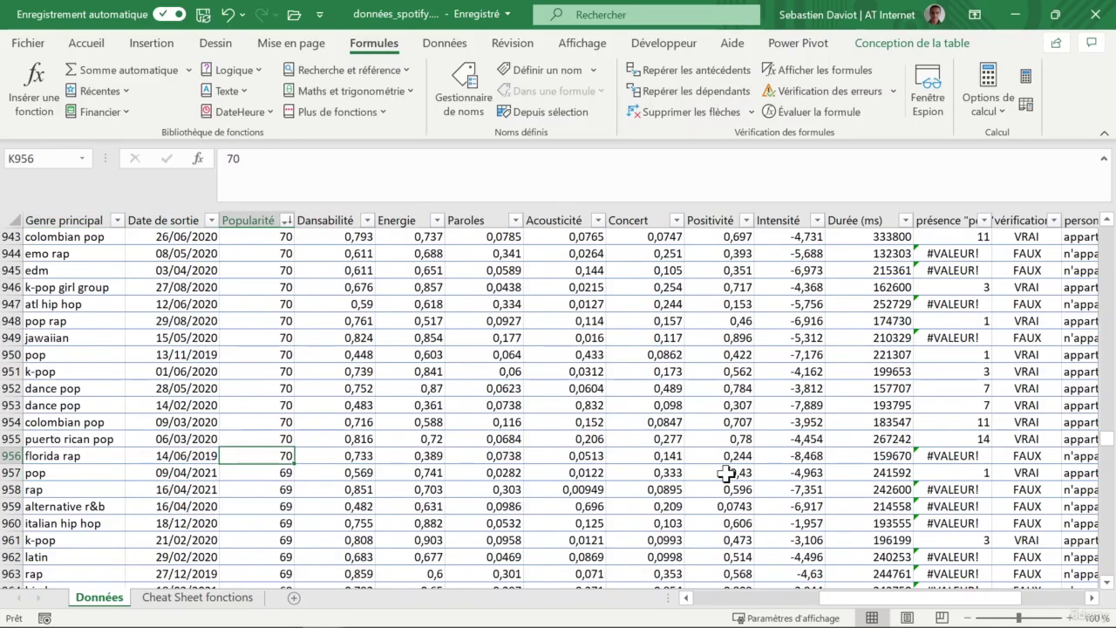
key(Down)
key(Right)
key(Right)
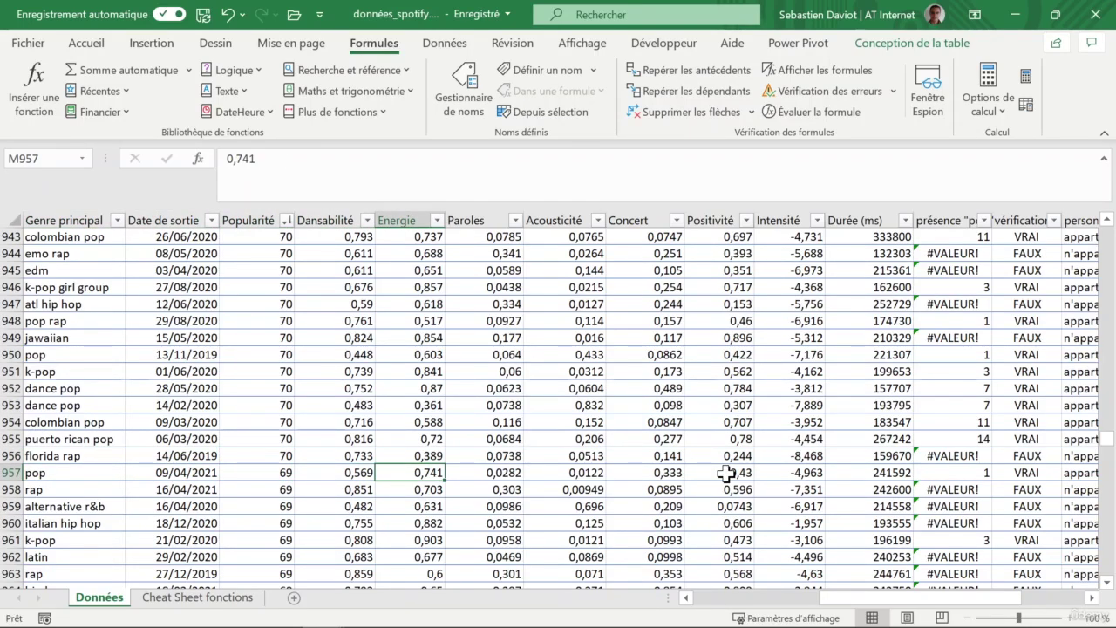
key(Left)
key(Left)
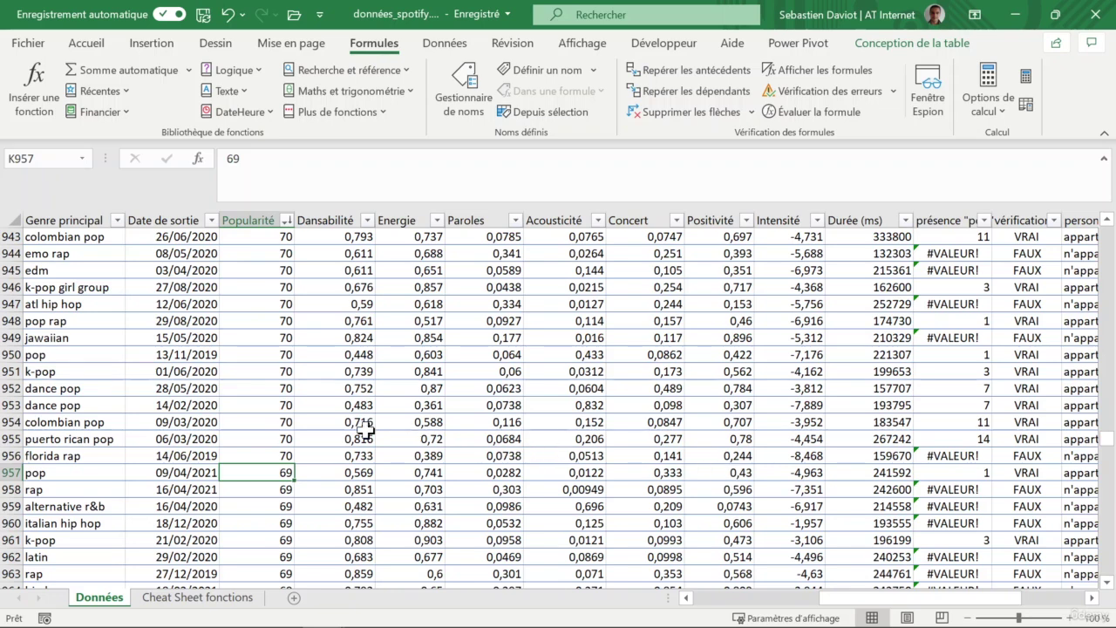
click(277, 458)
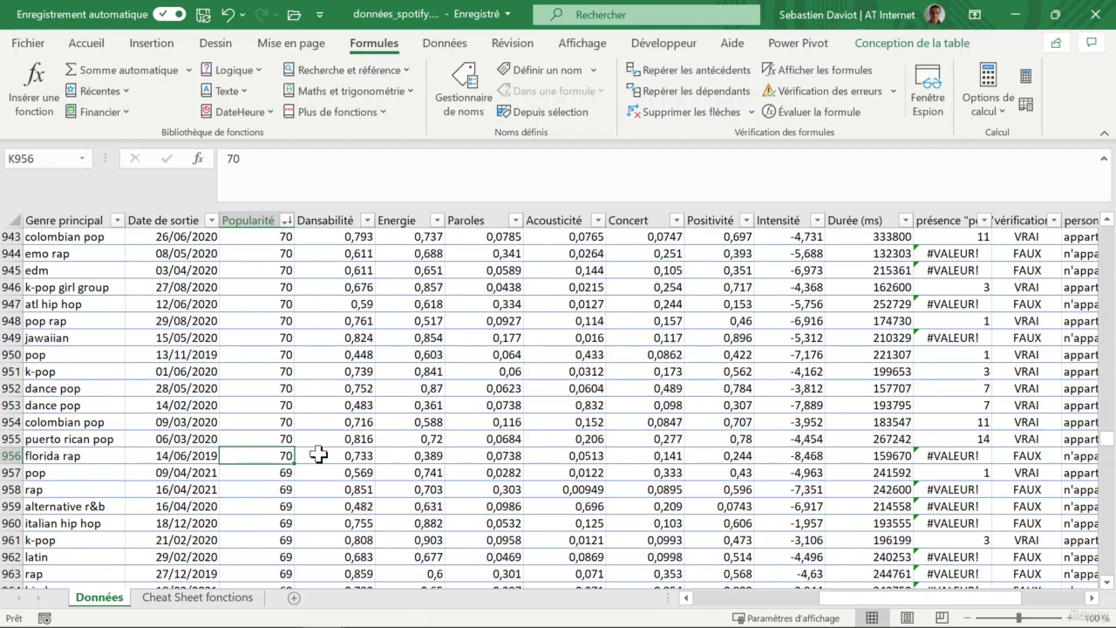
click(283, 476)
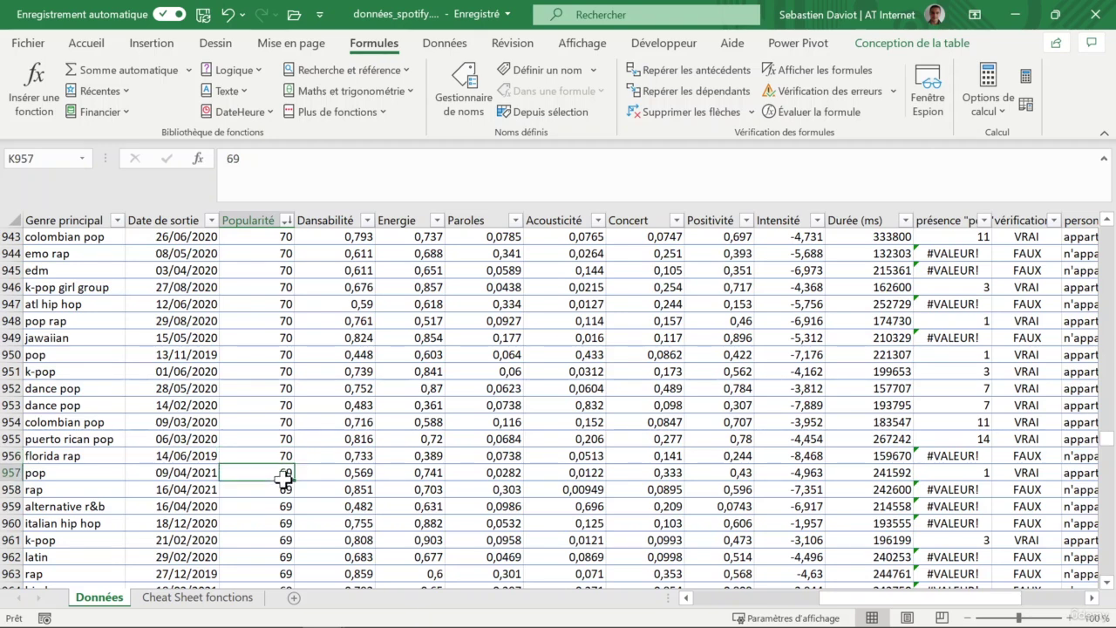
key(Right)
key(Right)
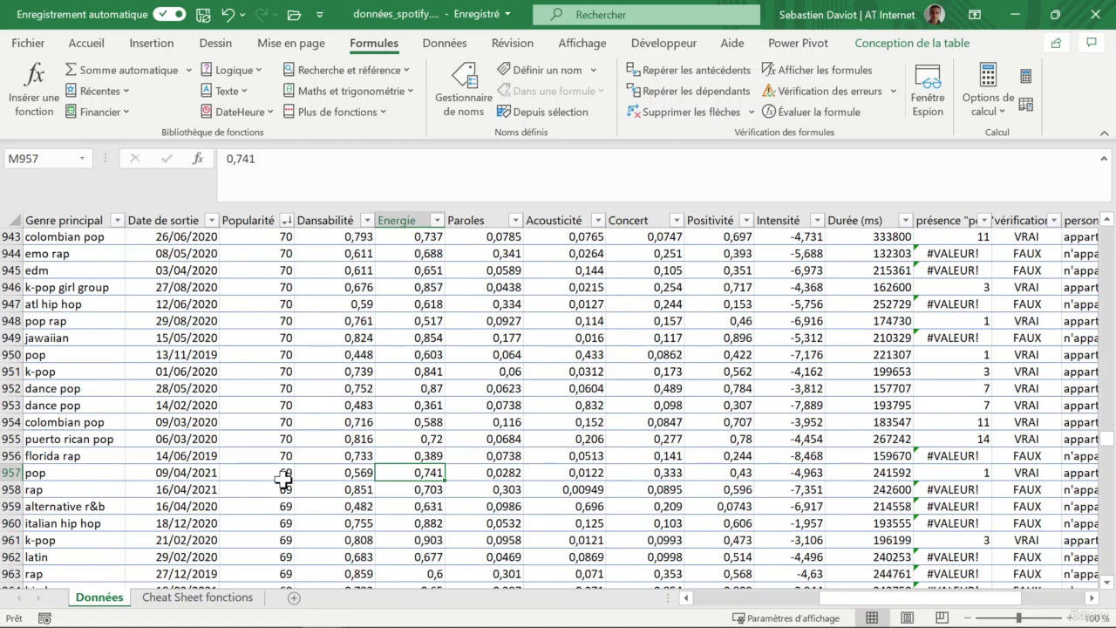
Follow row 957 across from the Energie column to its Popularité forte label in Y957.
key(Right)
key(Right)
key(Right)
key(Right)
key(Right)
key(Right)
key(Right)
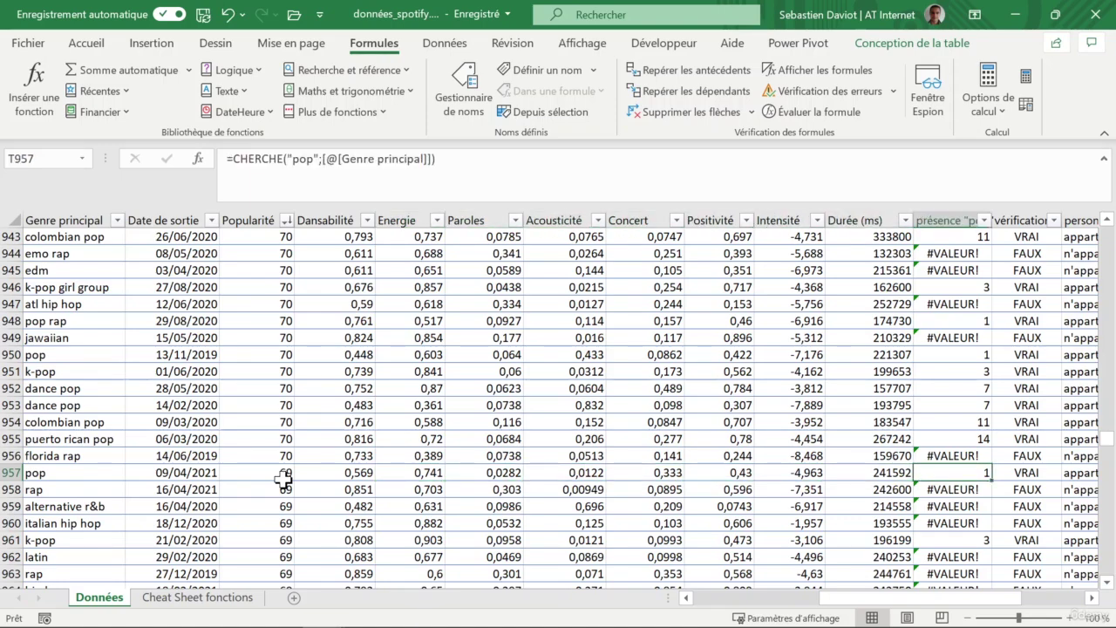
key(Right)
key(Right)
key(Right)
key(Right)
key(Right)
key(Right)
key(Right)
key(Left)
key(Left)
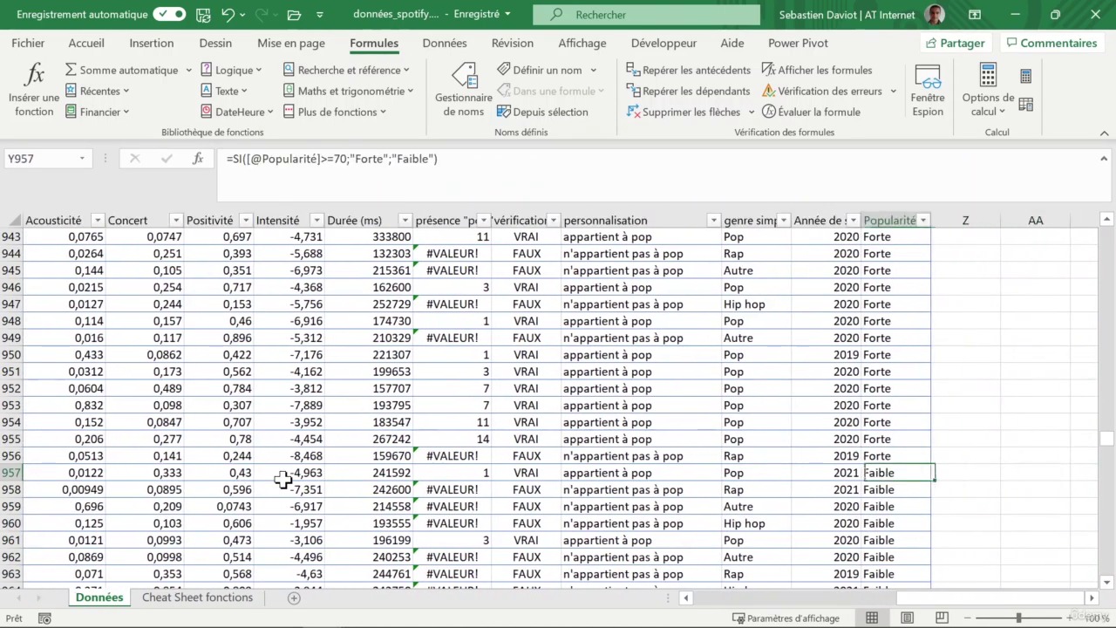
Add a new table column headed "energie forte" in Z1, directly after the Popularité forte column.
scroll(922, 387, up, 20)
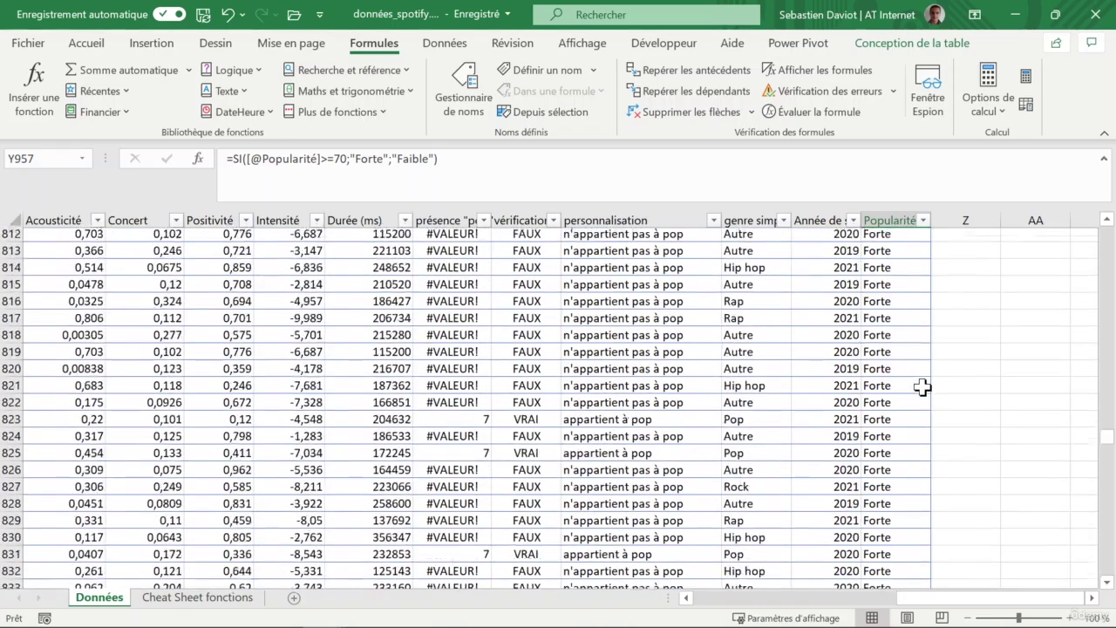
scroll(922, 388, up, 3)
drag(1106, 410, 1101, 231)
click(884, 254)
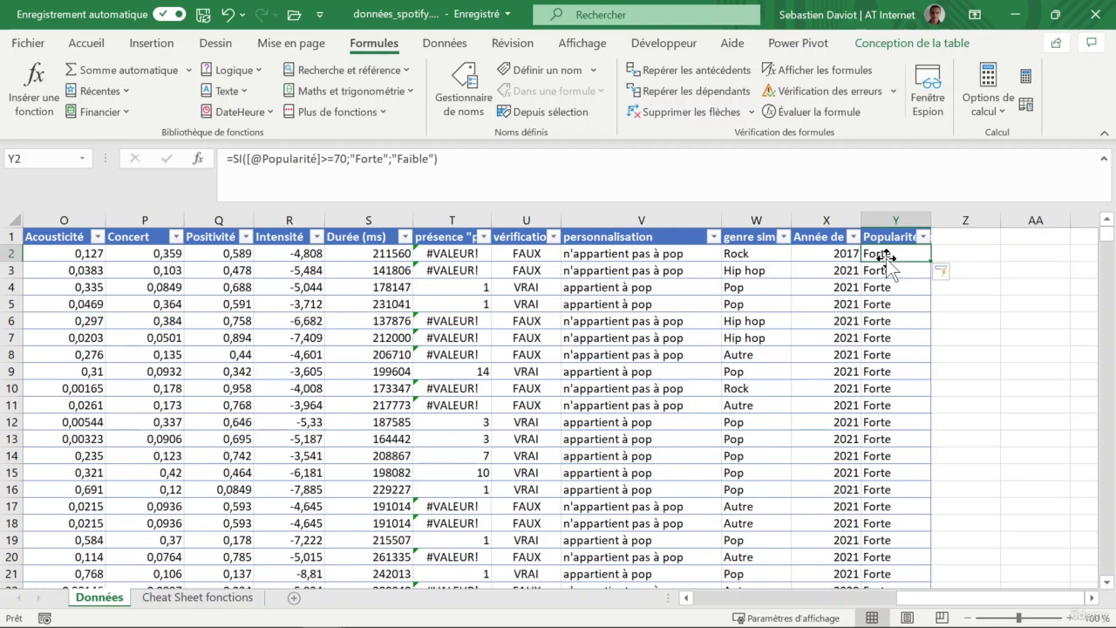
key(Right)
key(Up)
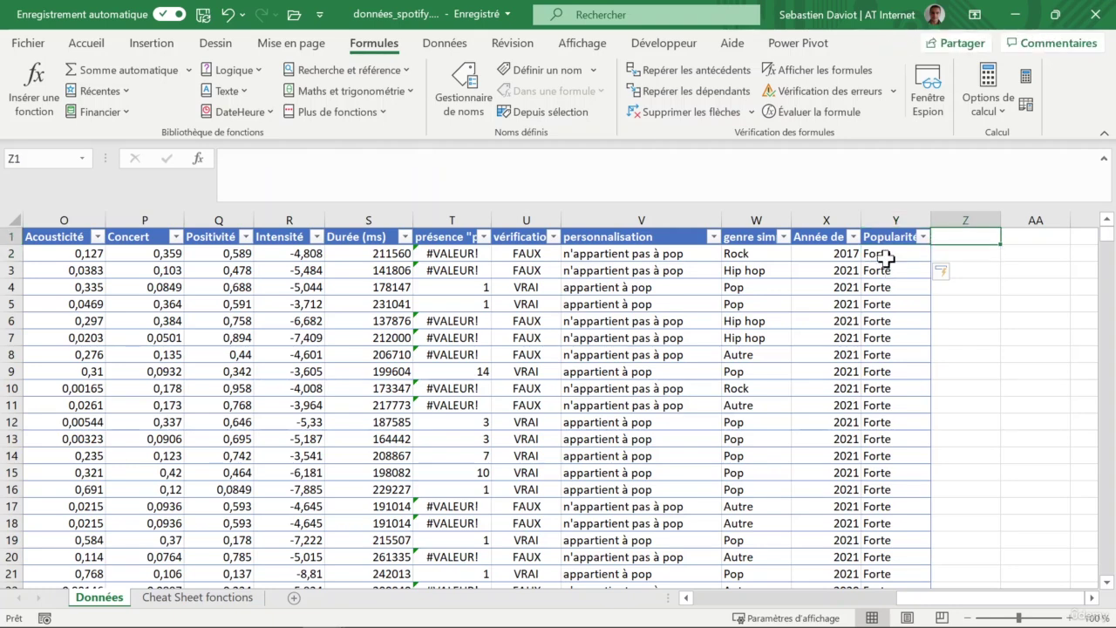
text(ener)
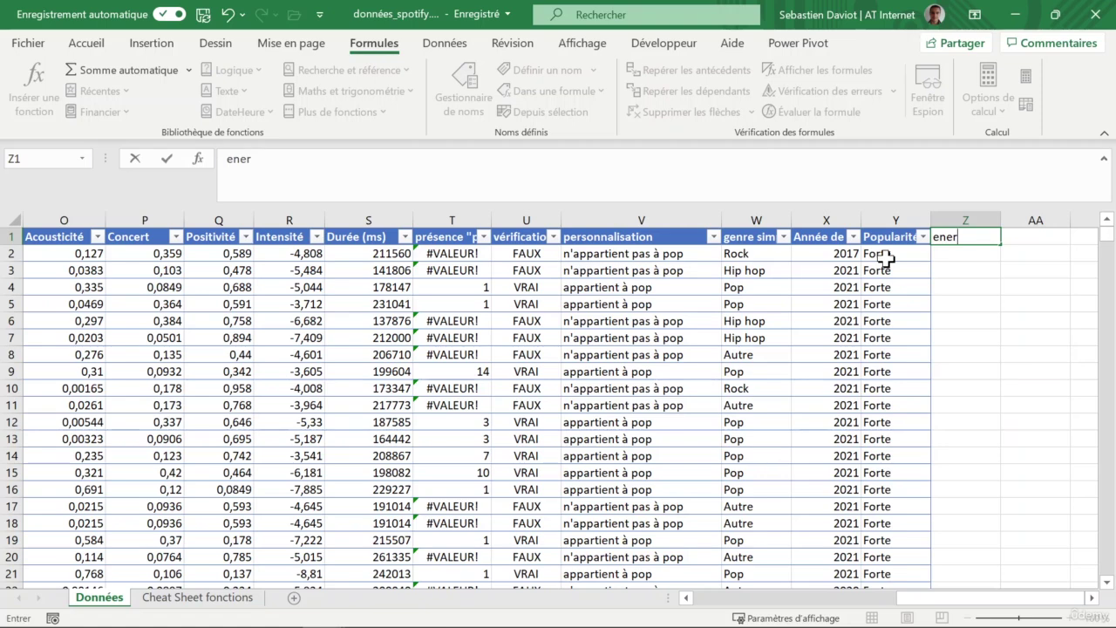
text(gie forte)
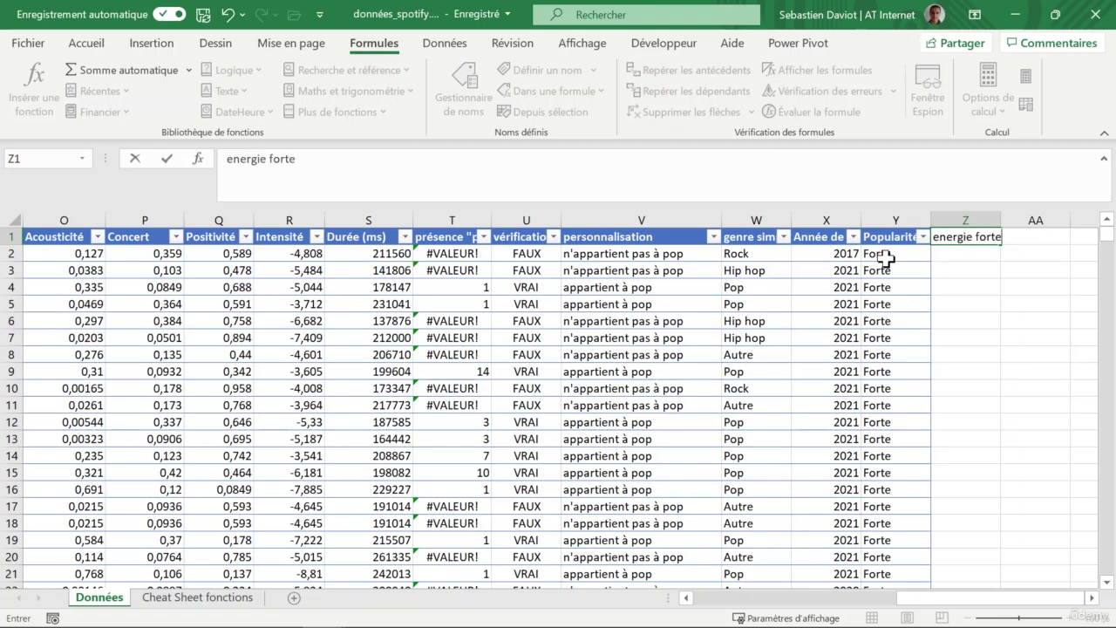
key(Return)
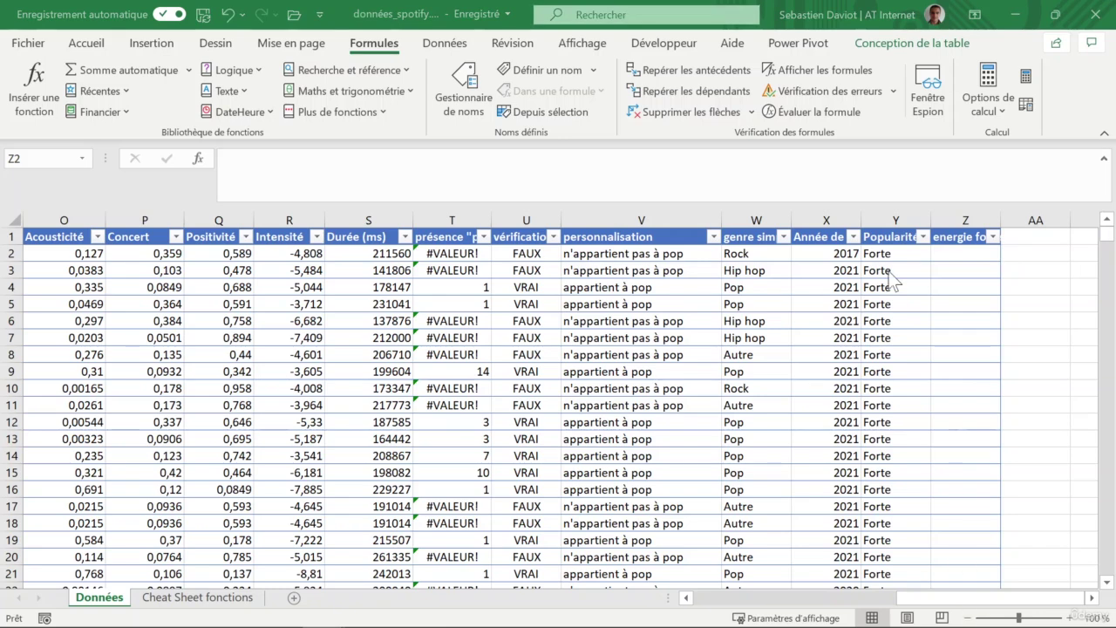
Start an SI formula in Z2 with the current row's [@[Energie]] value as the beginning of its logical test.
click(956, 252)
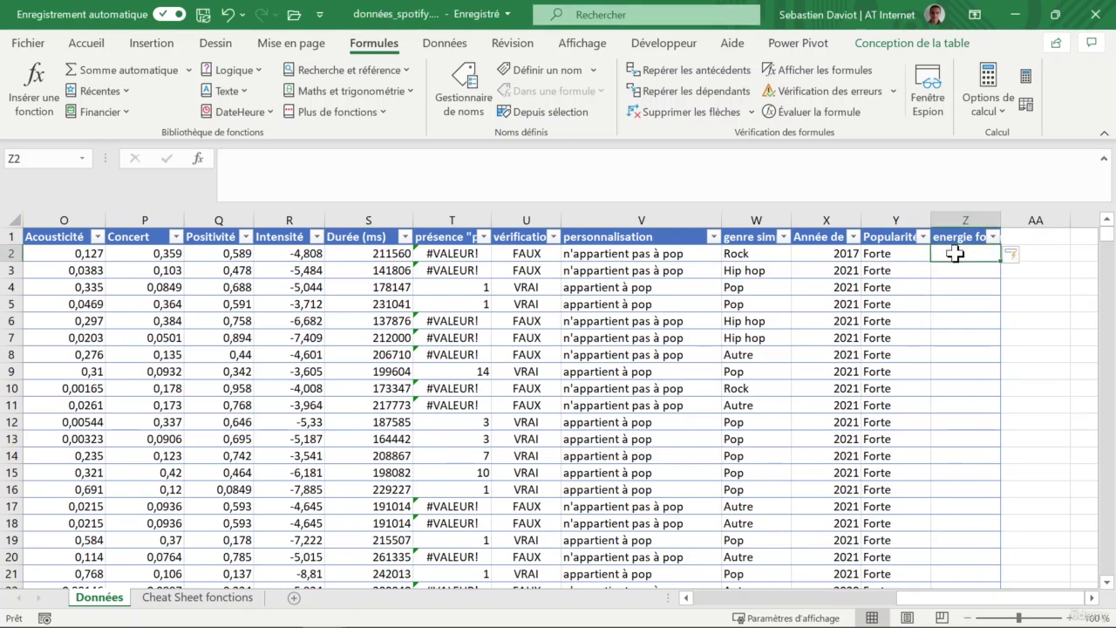
text(=)
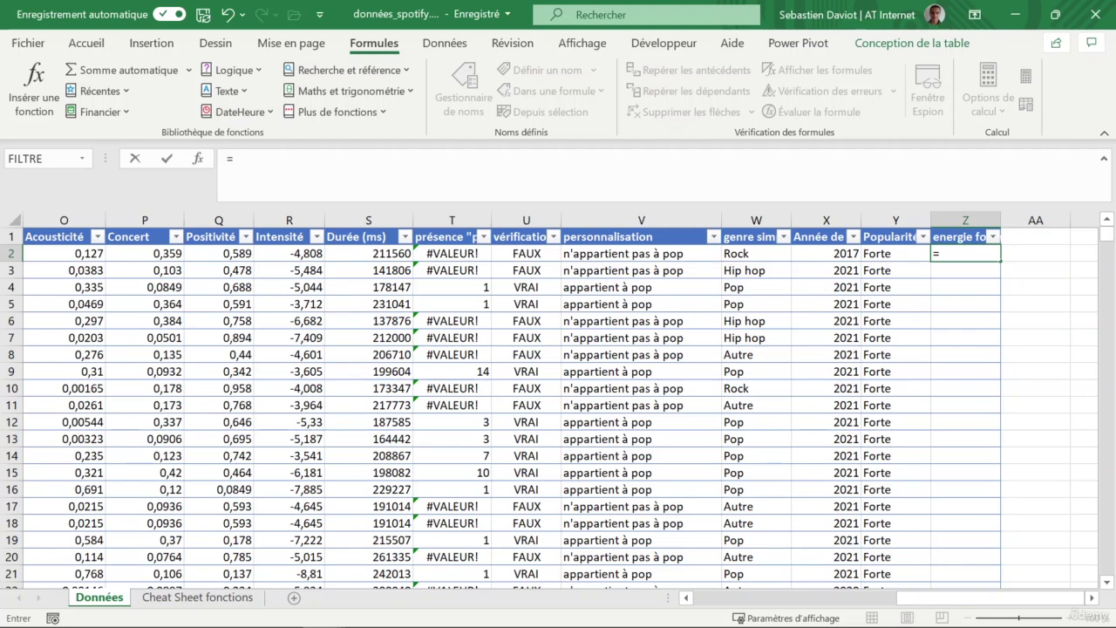
text(Si)
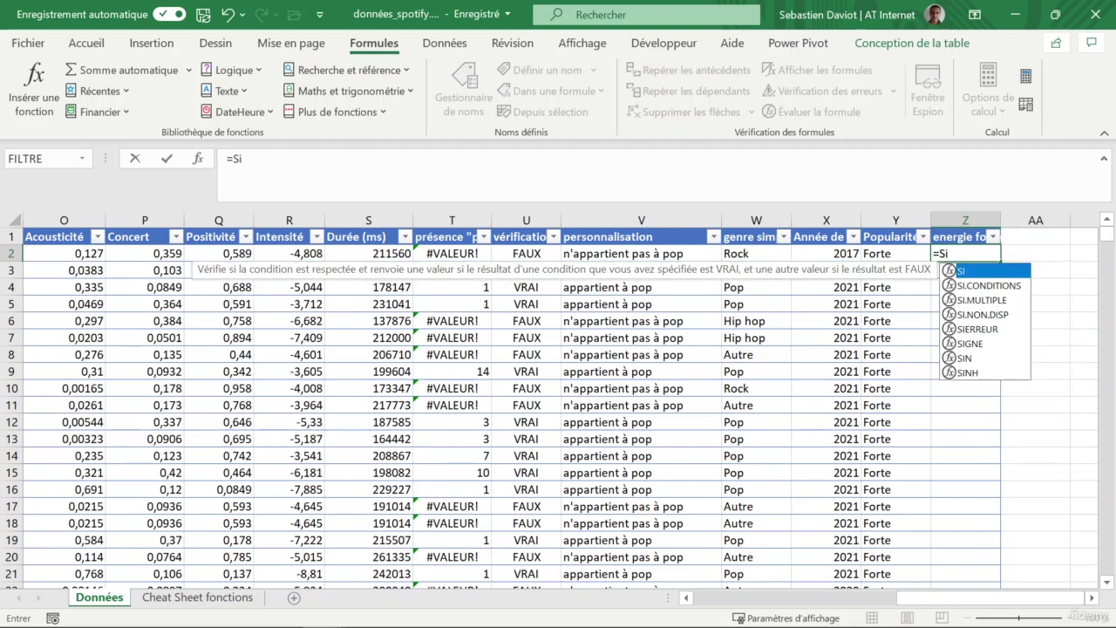
text(()
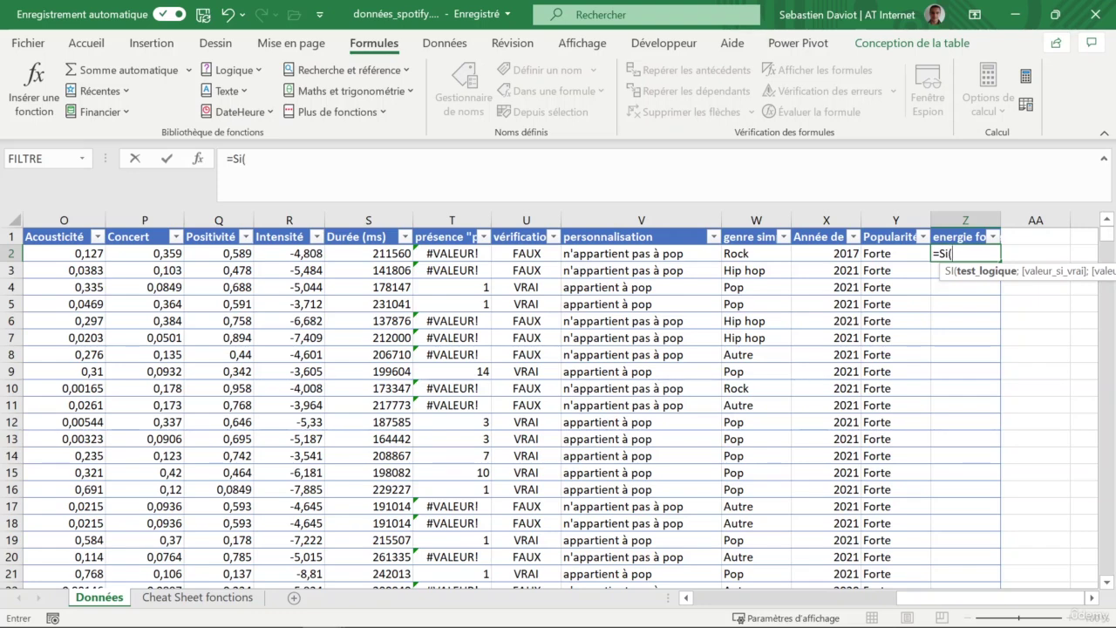
text([@)
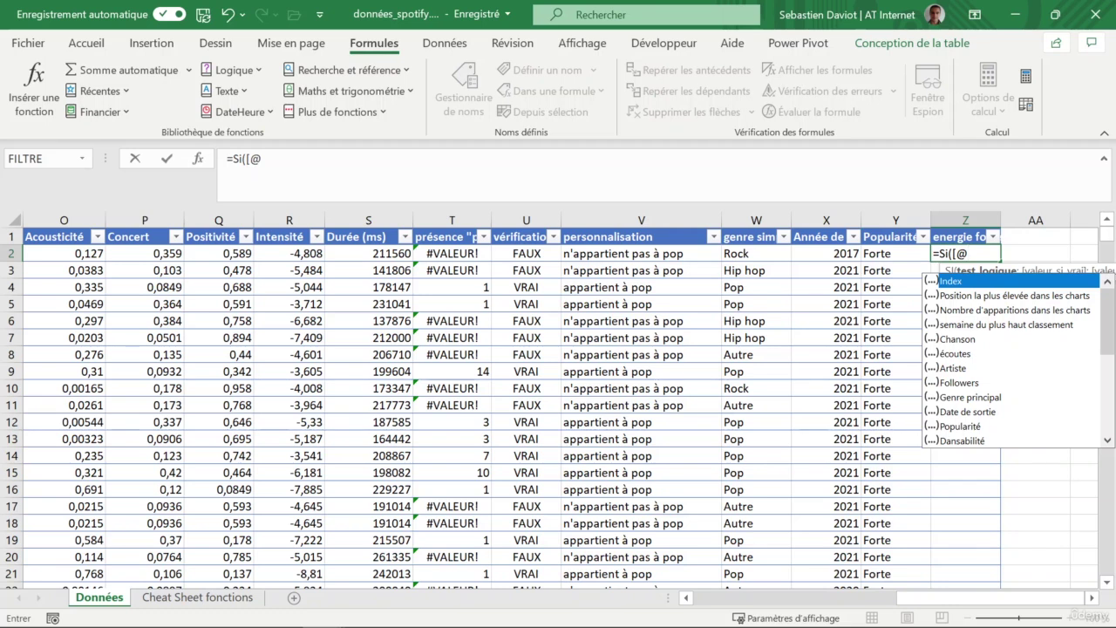
text([en)
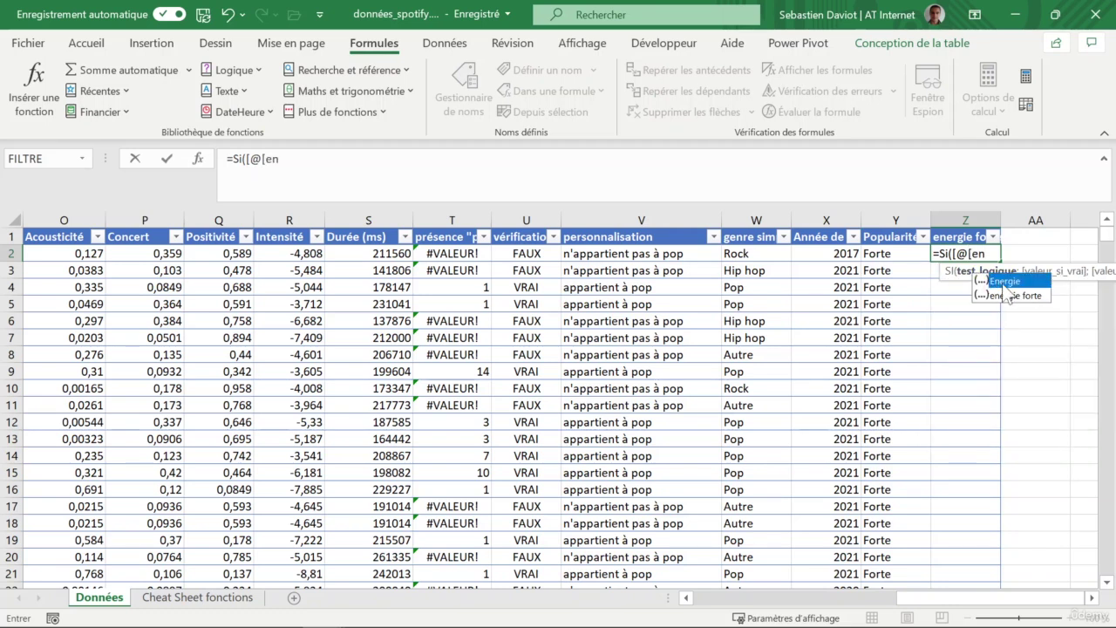
double_click(1004, 283)
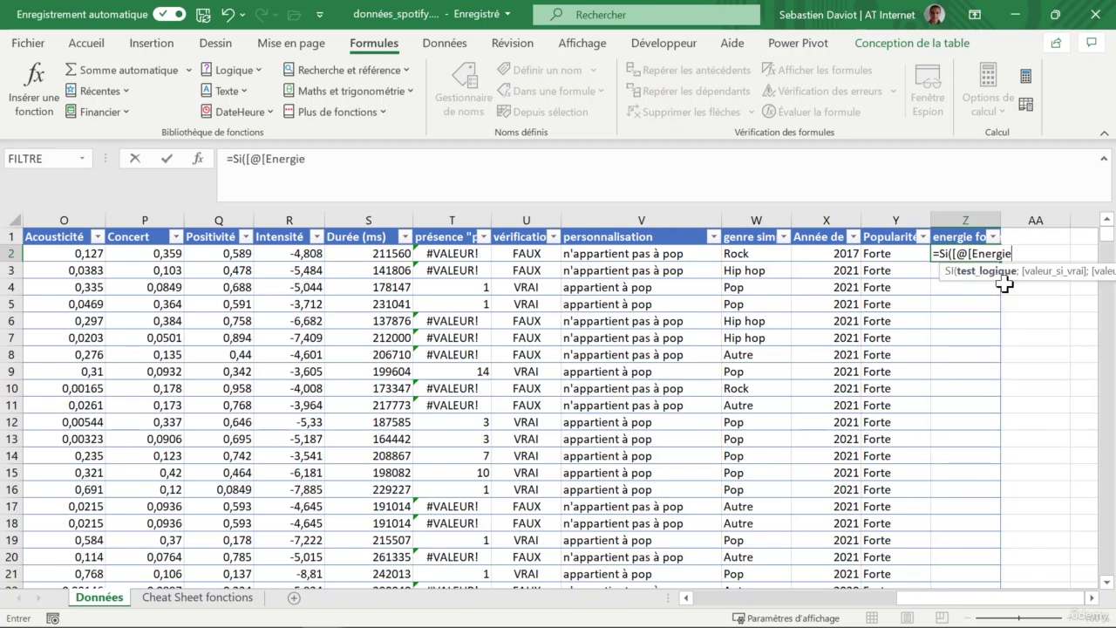
text(]])
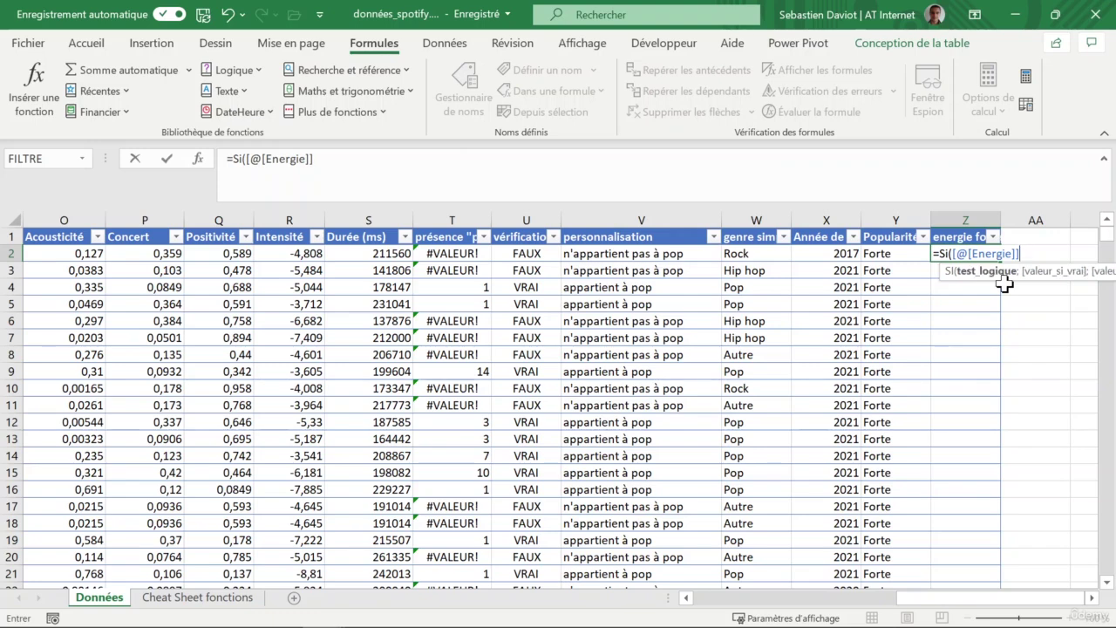
Complete the logical test in Z2 by requiring Energie to be greater than MOYENNE([@[Energie]]).
text(>moy)
key(Tab)
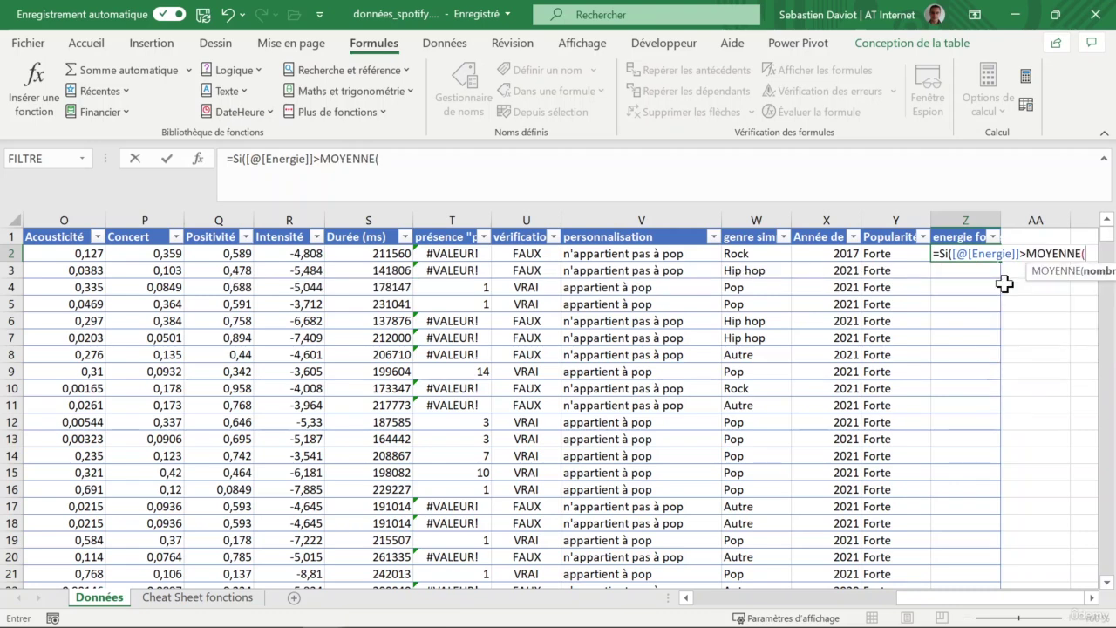
scroll(1005, 283, right, 3)
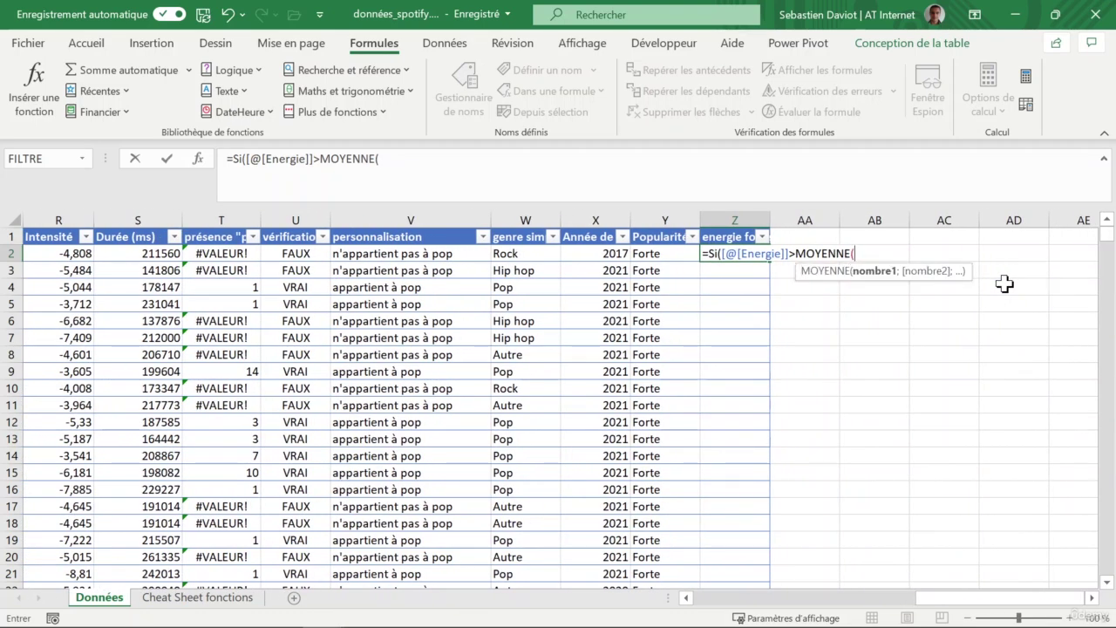
text([@)
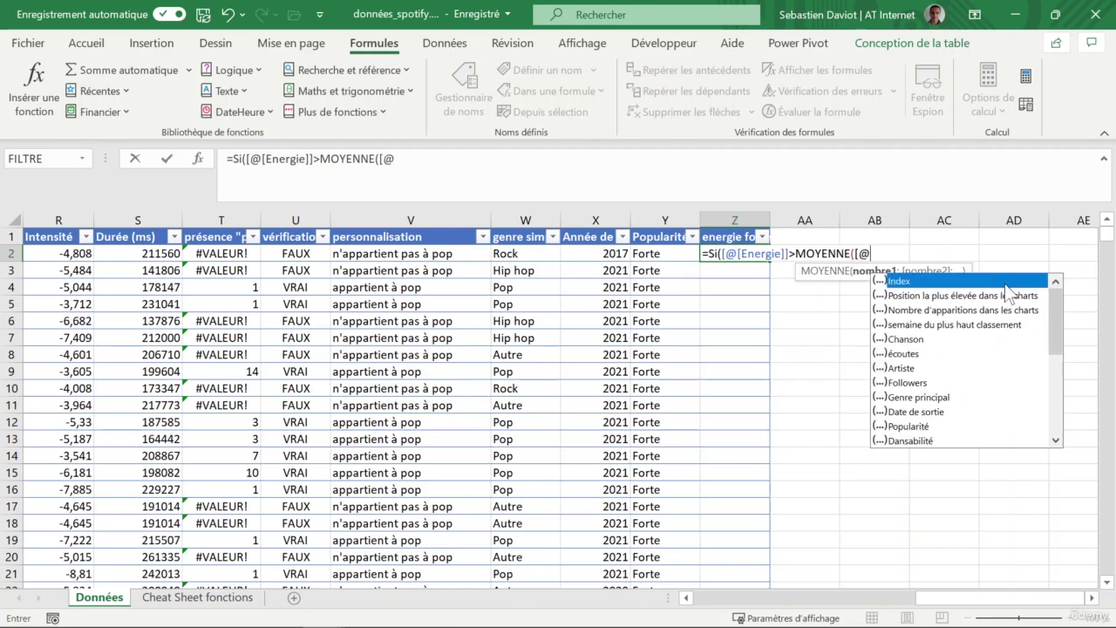
text([ene)
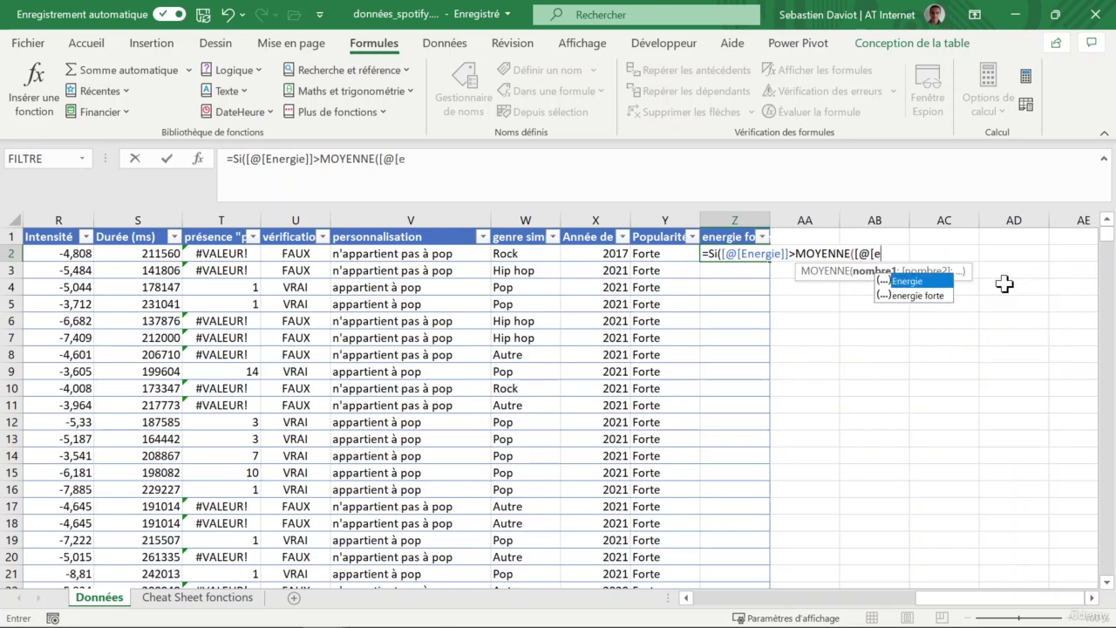
double_click(918, 282)
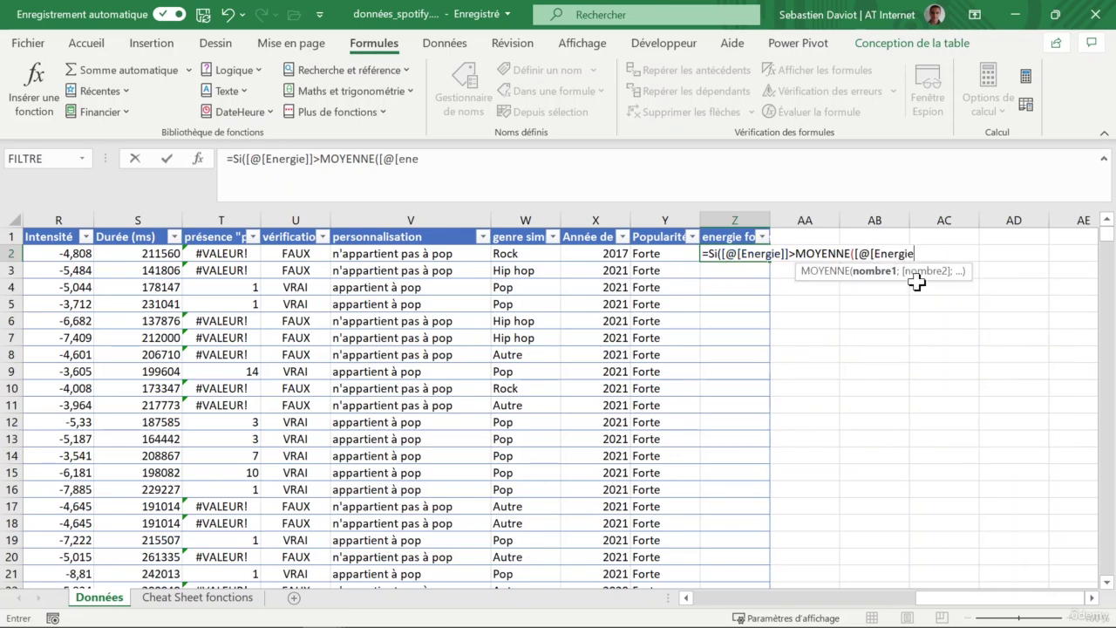
text(]])
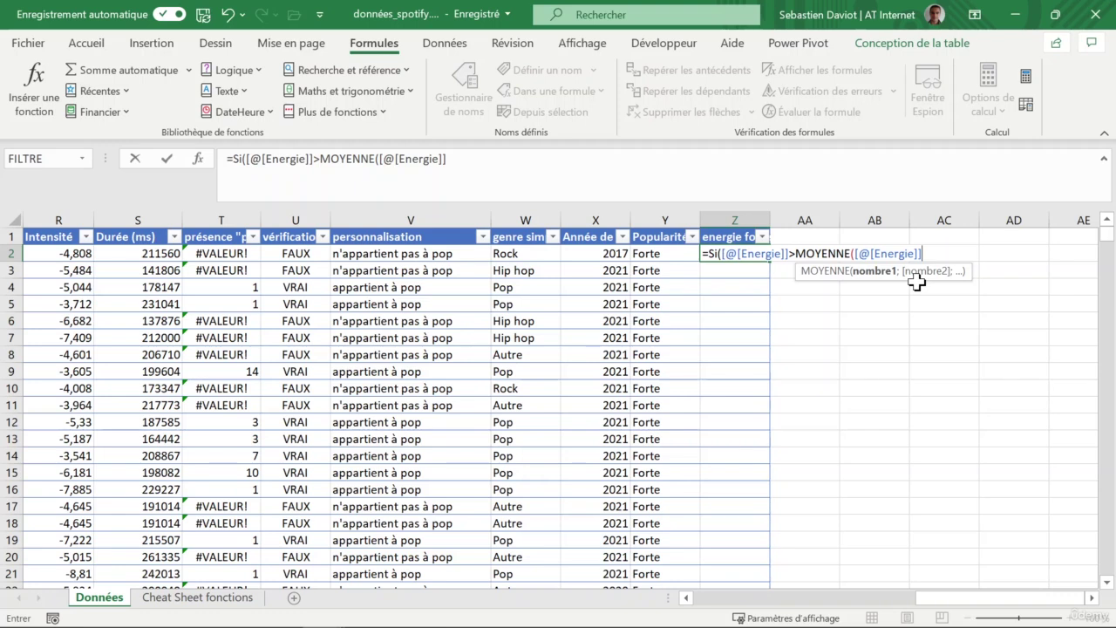
text())
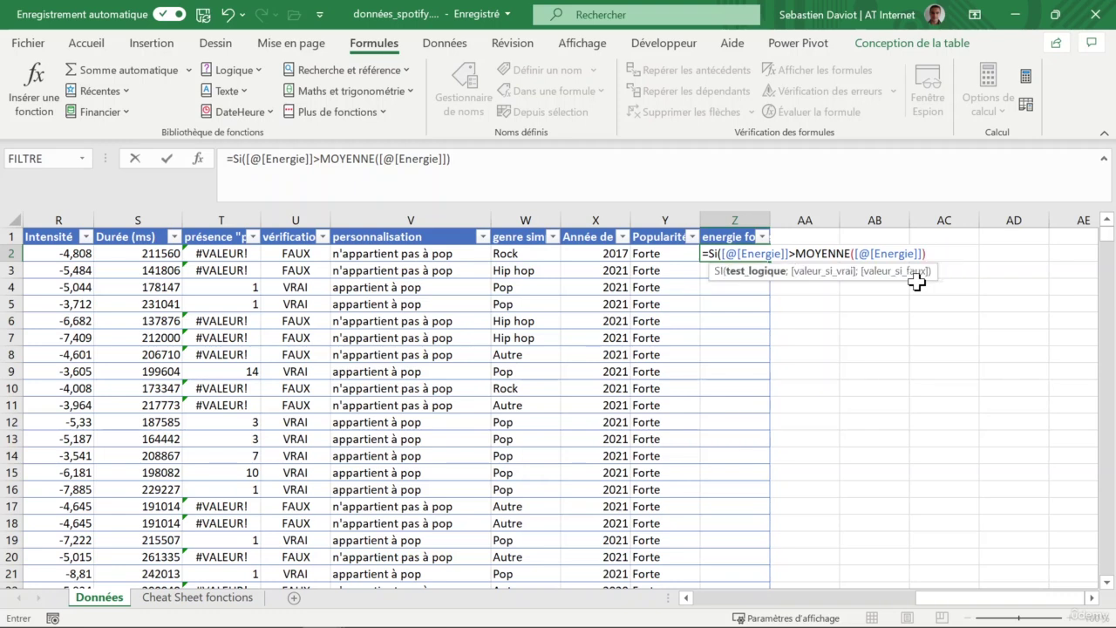
Finish the SI formula in Z2 with "Forte" as the true result and "Faible" as the false result, and enter it.
text(;)
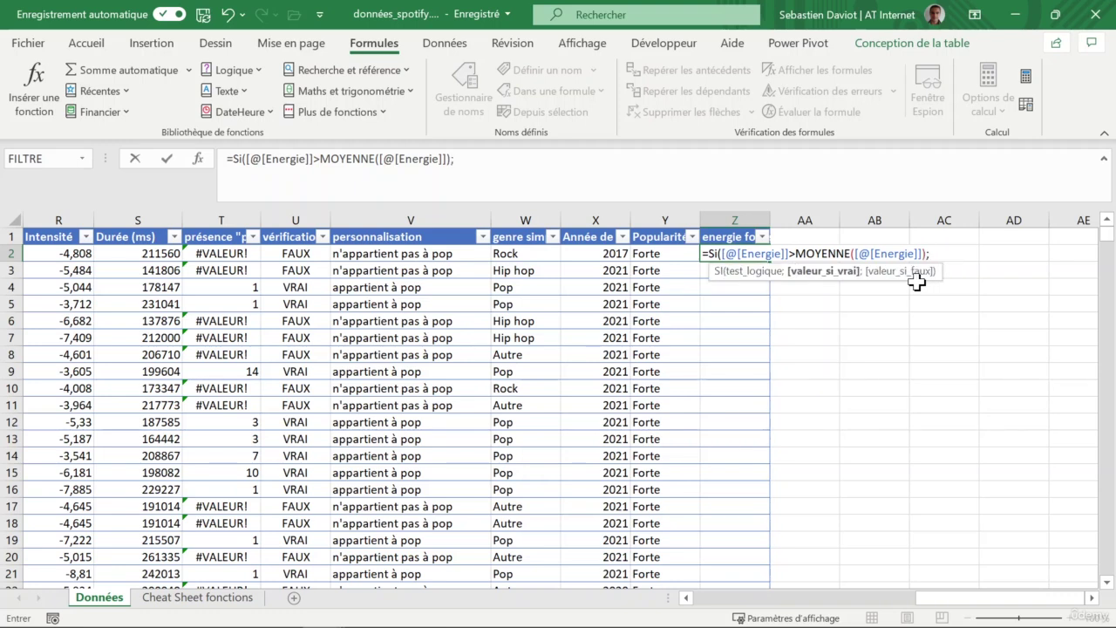
text("Forte)
text(",)
text(;")
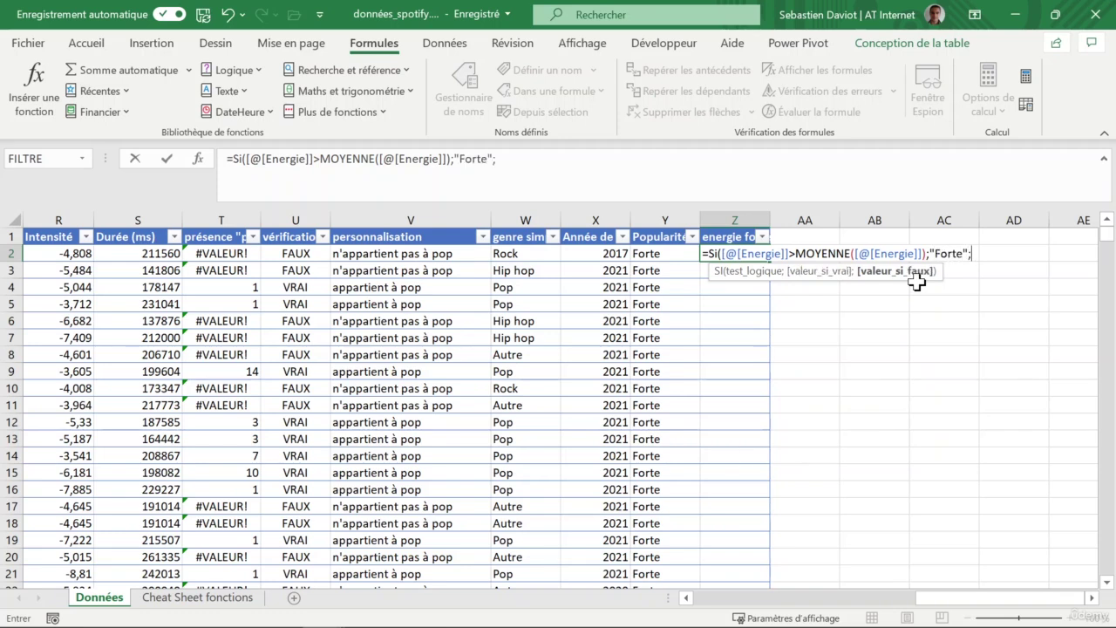
text(Faible)
key(BackSpace)
key(BackSpace)
key(BackSpace)
key(BackSpace)
text(ible"))
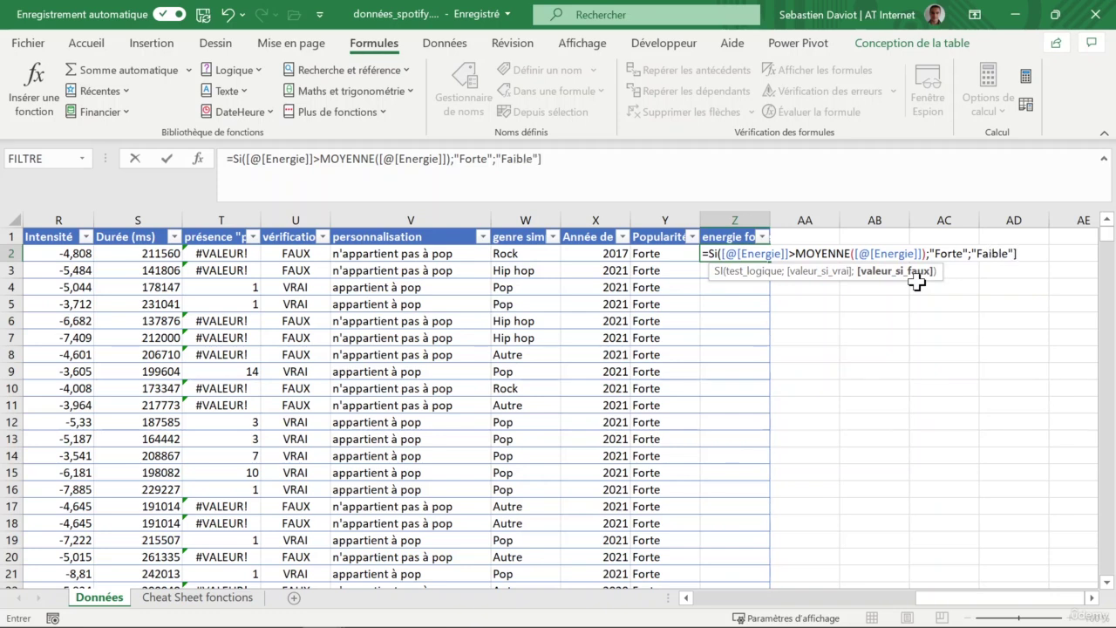
key(BackSpace)
text())
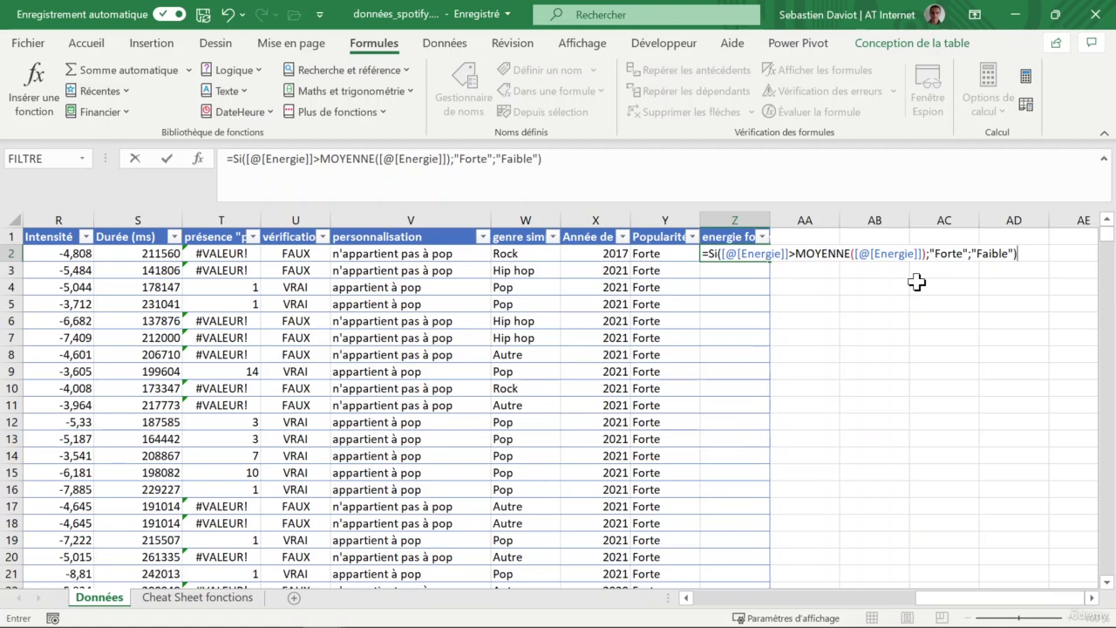
key(Return)
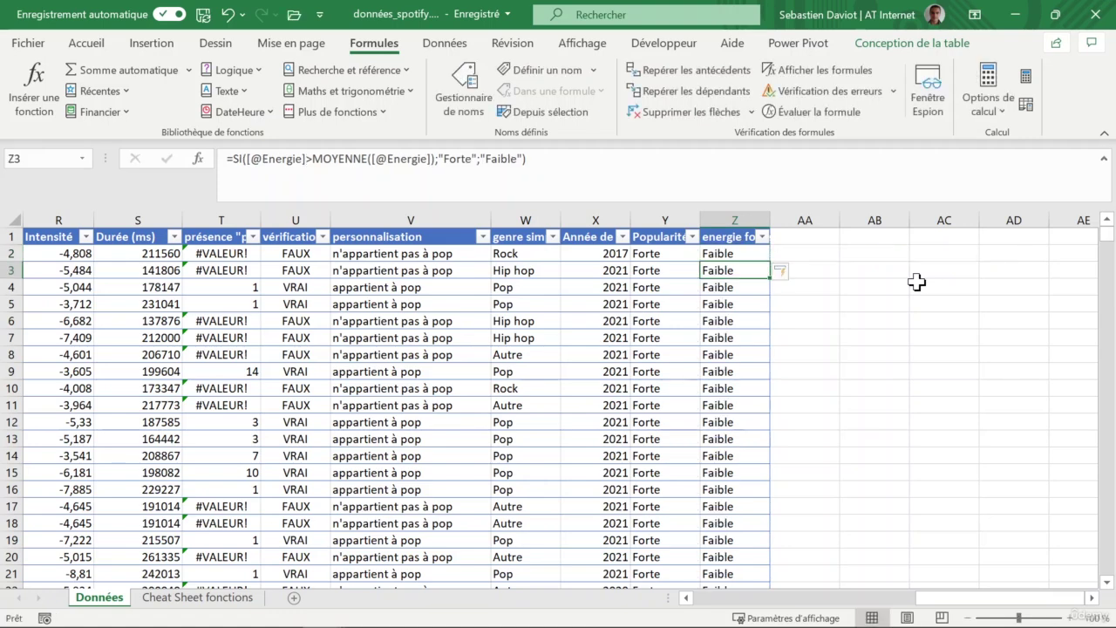
Check which distinct results occur in the energie forte column, using its filter list without excluding any value.
click(765, 237)
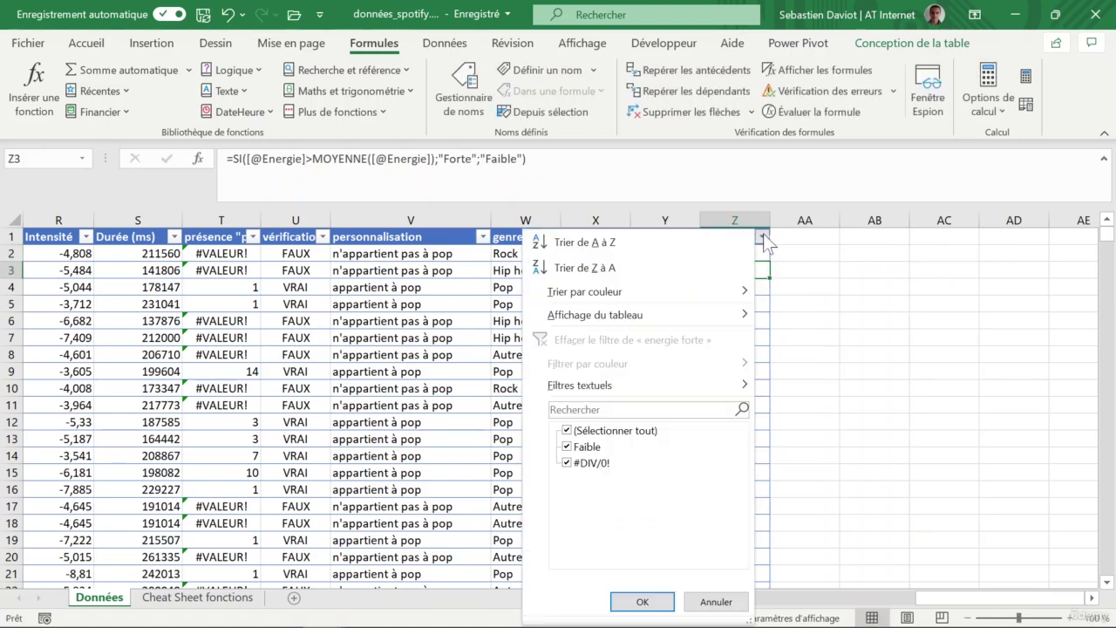
click(827, 341)
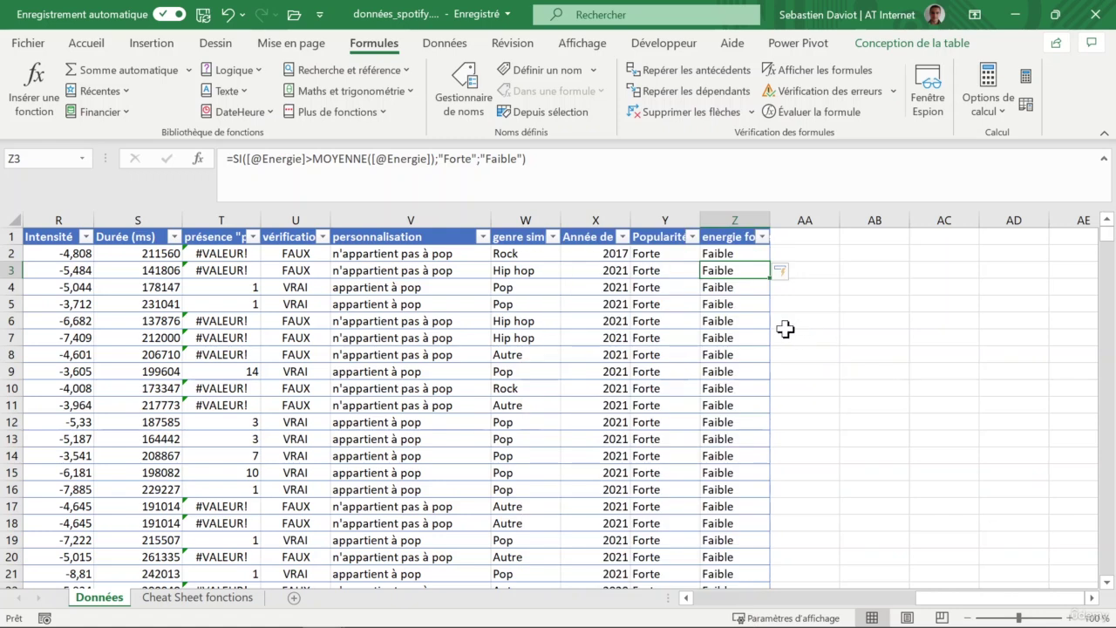
key(Up)
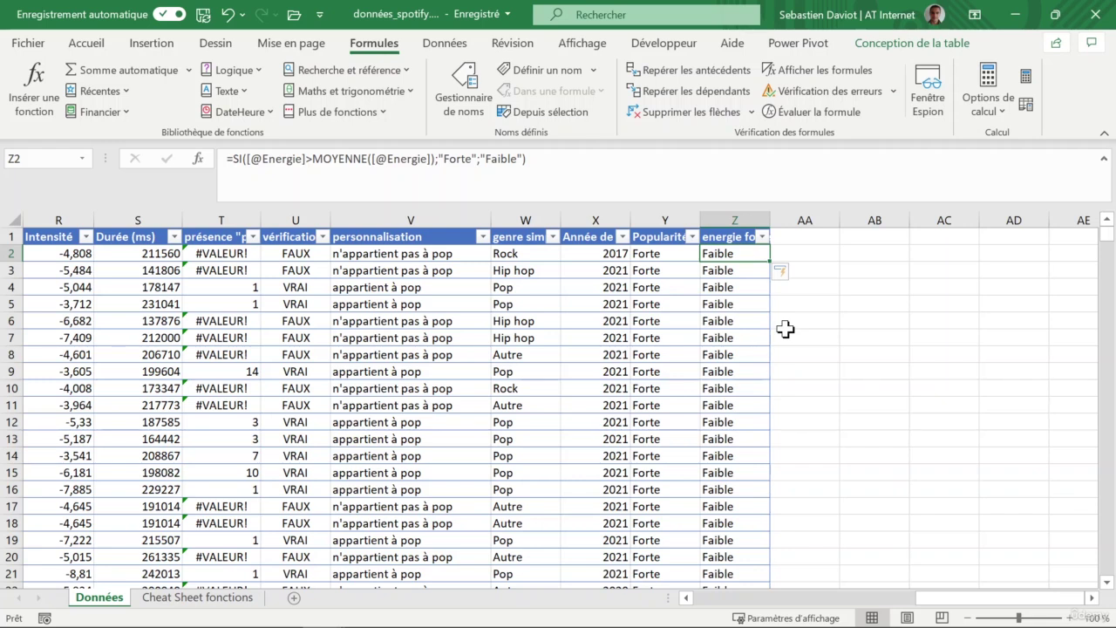
click(763, 239)
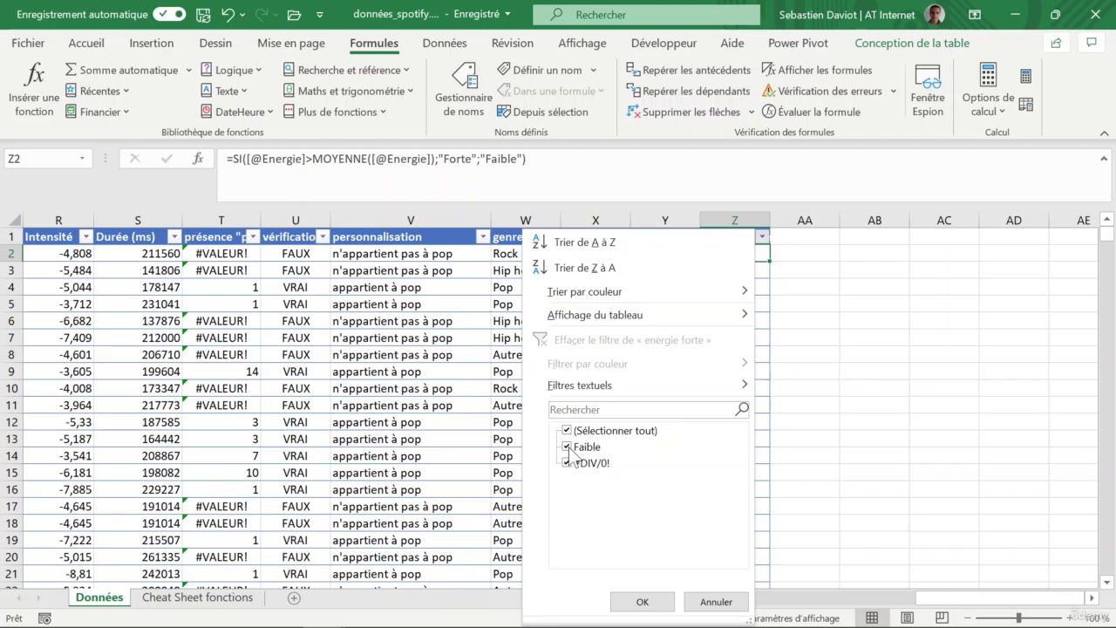
click(641, 601)
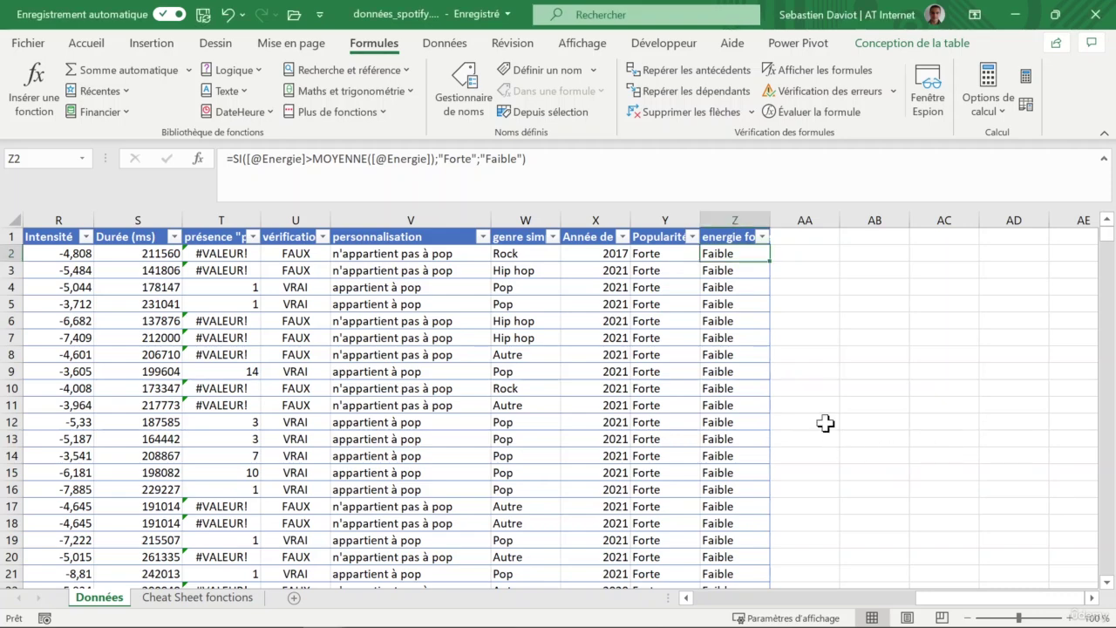
Add a new table column headed "test" in AA1 and return to the energie forte formula in Z2.
click(799, 241)
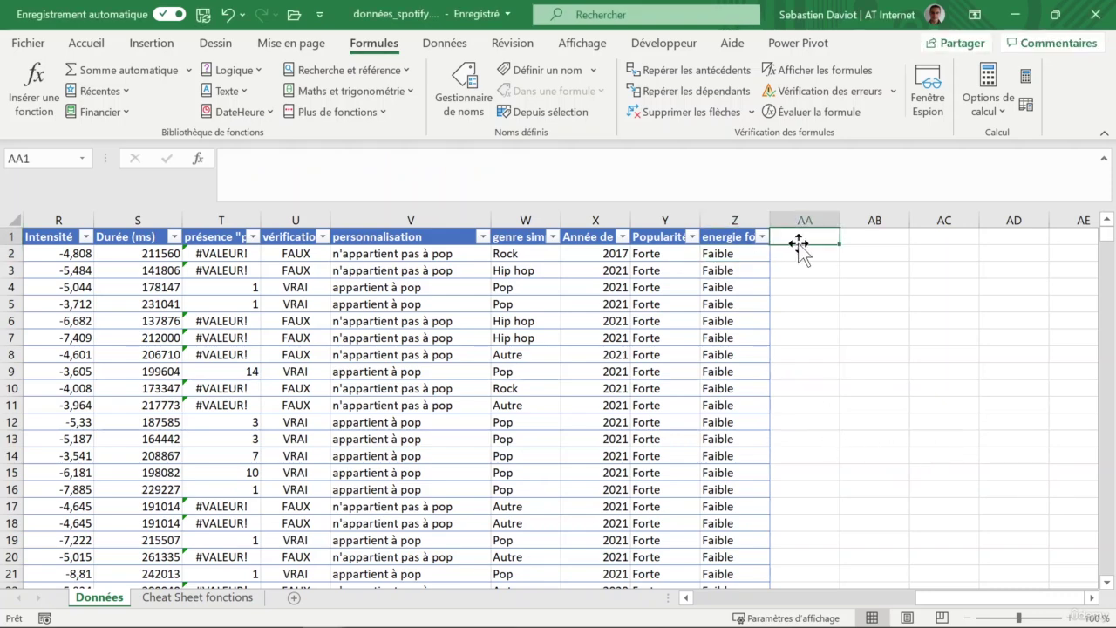
text(test)
key(Return)
key(Left)
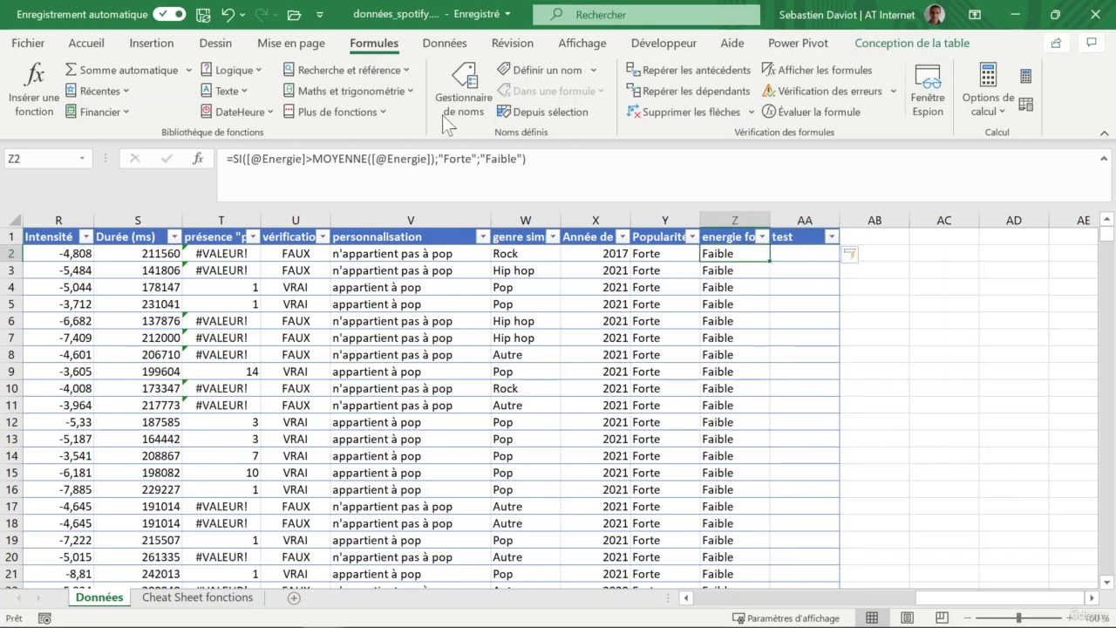
drag(436, 159, 312, 157)
key(ctrl+c)
key(Return)
key(Up)
key(Right)
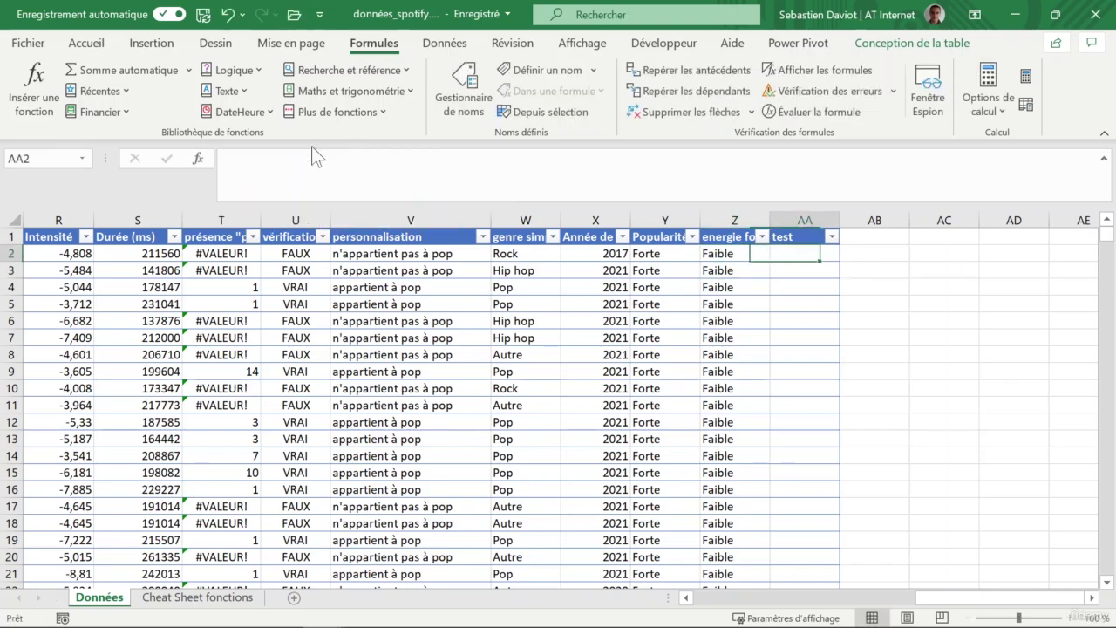
click(227, 158)
key(ctrl+v)
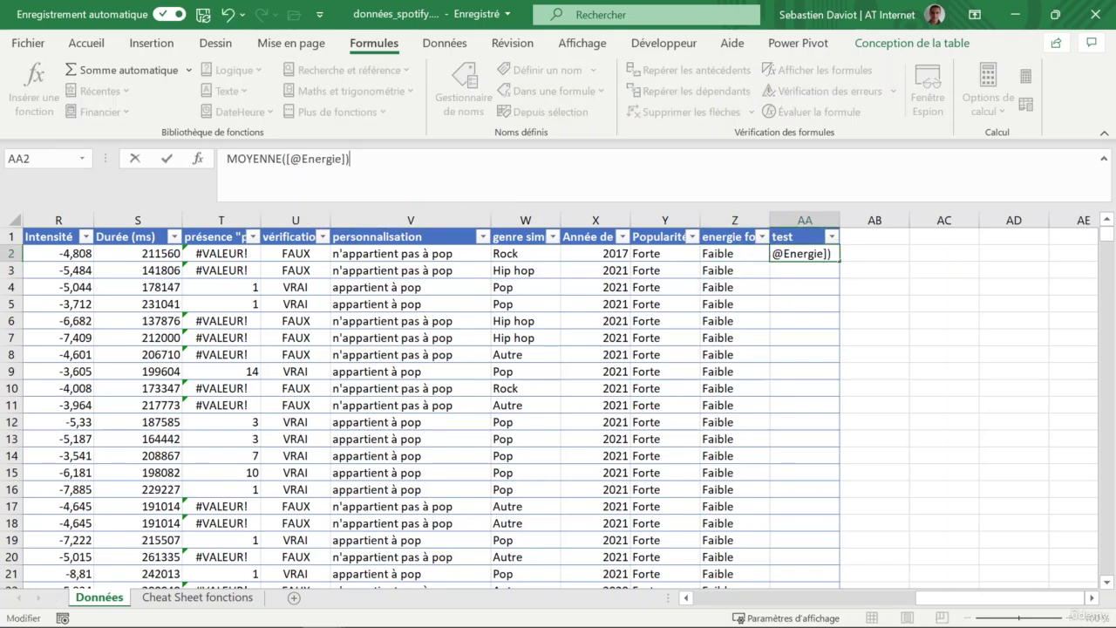
text(=)
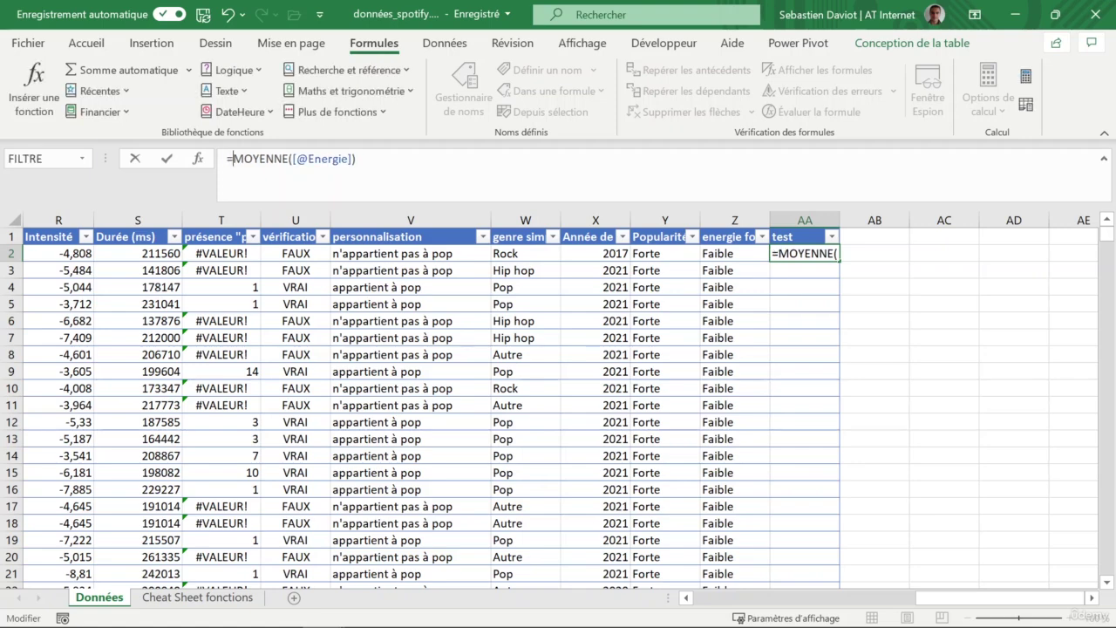
key(Return)
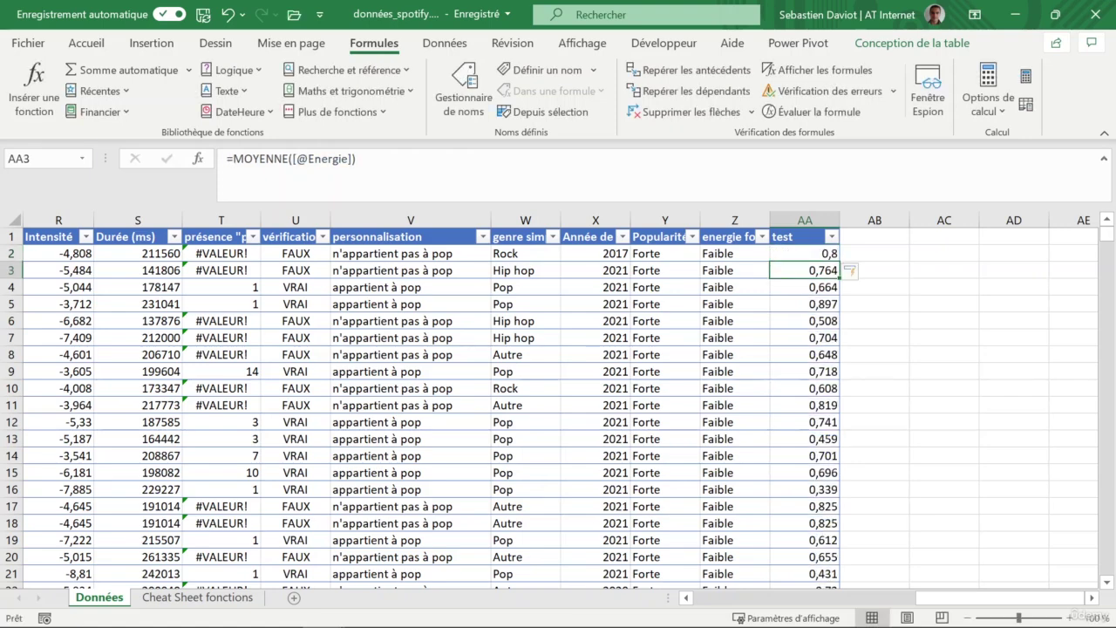
Look back along row 2 toward the Energie column to compare its values with the test result in AA2.
click(804, 253)
key(Left)
key(Left)
key(Left)
key(Left)
key(Left)
key(Left)
key(Left)
key(Left)
key(Left)
key(Left)
key(Left)
key(Left)
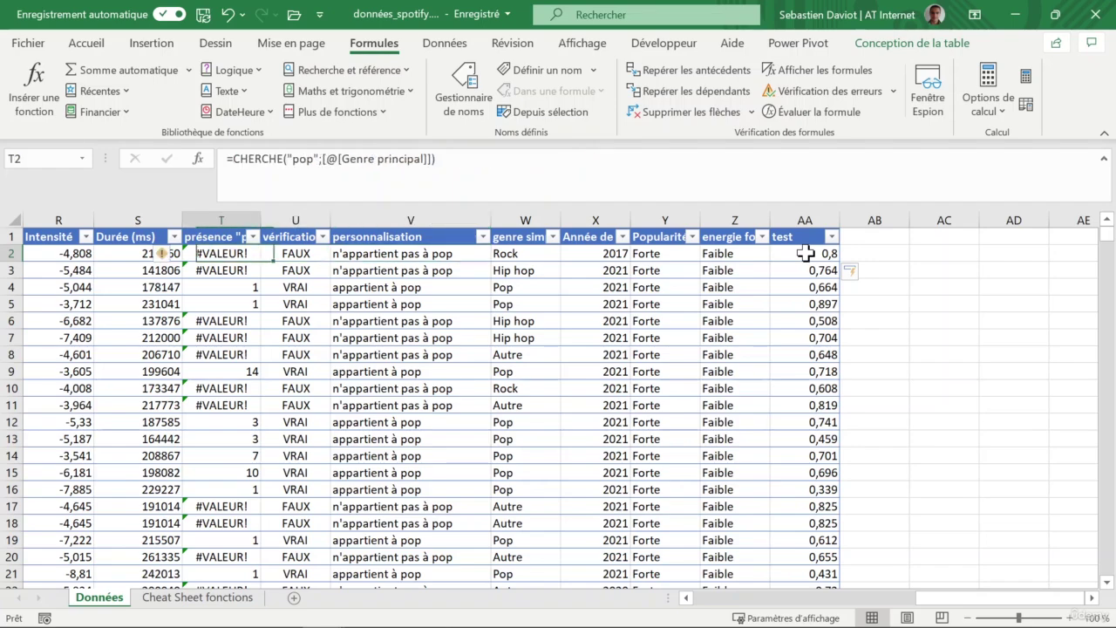
key(Left)
key(Right)
key(Right)
key(Right)
key(Right)
key(Right)
key(Right)
key(Right)
key(Right)
key(Right)
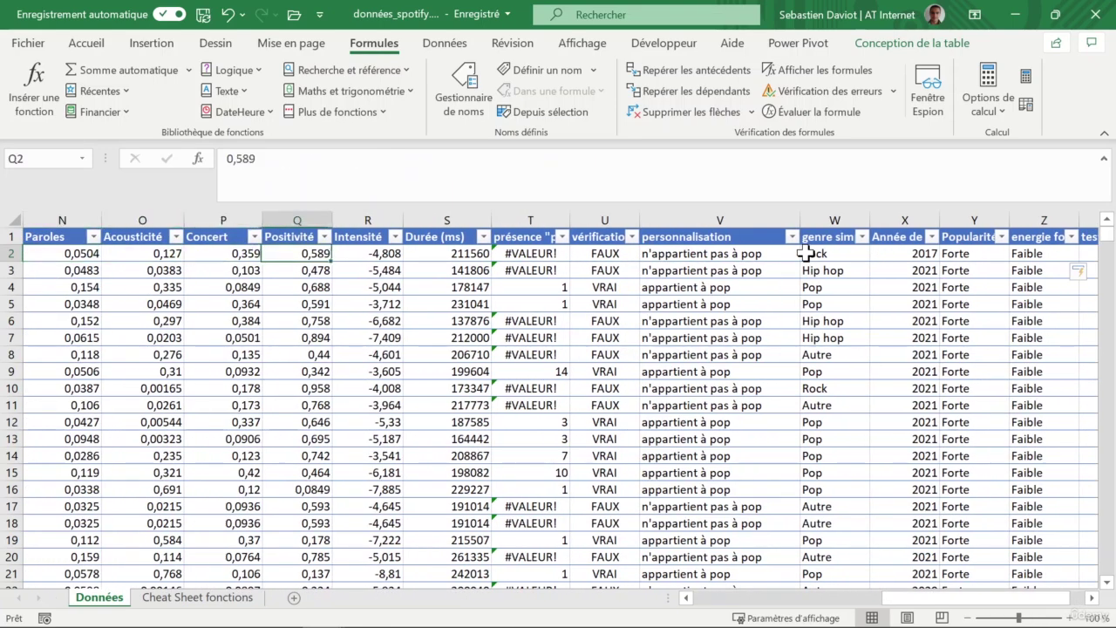
key(Right)
key(Right)
key(Right)
key(Right)
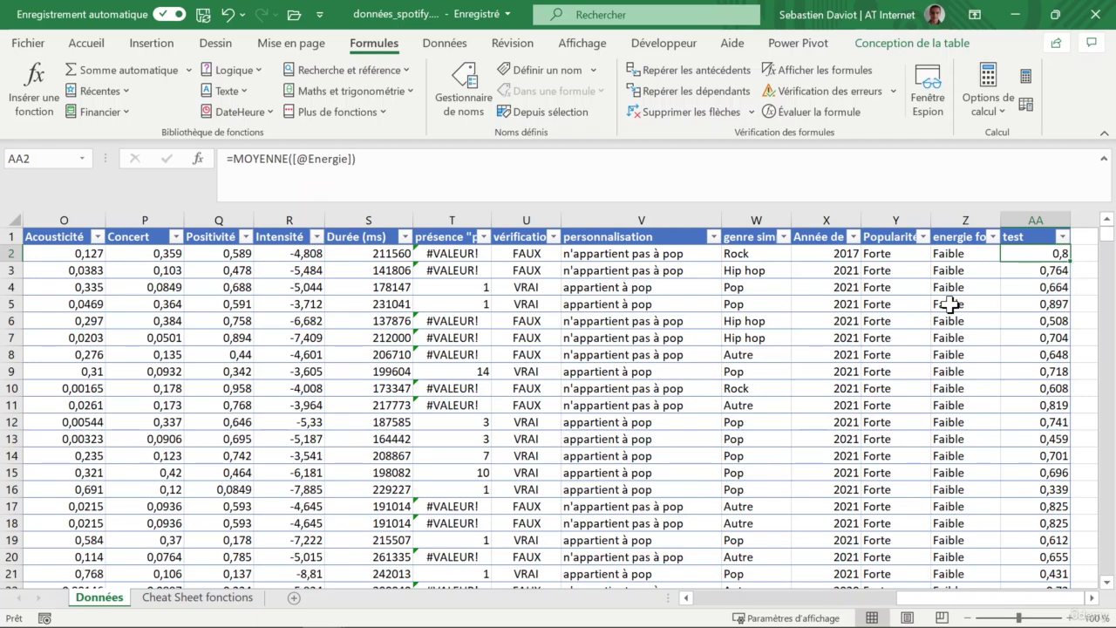
scroll(949, 303, right, 2)
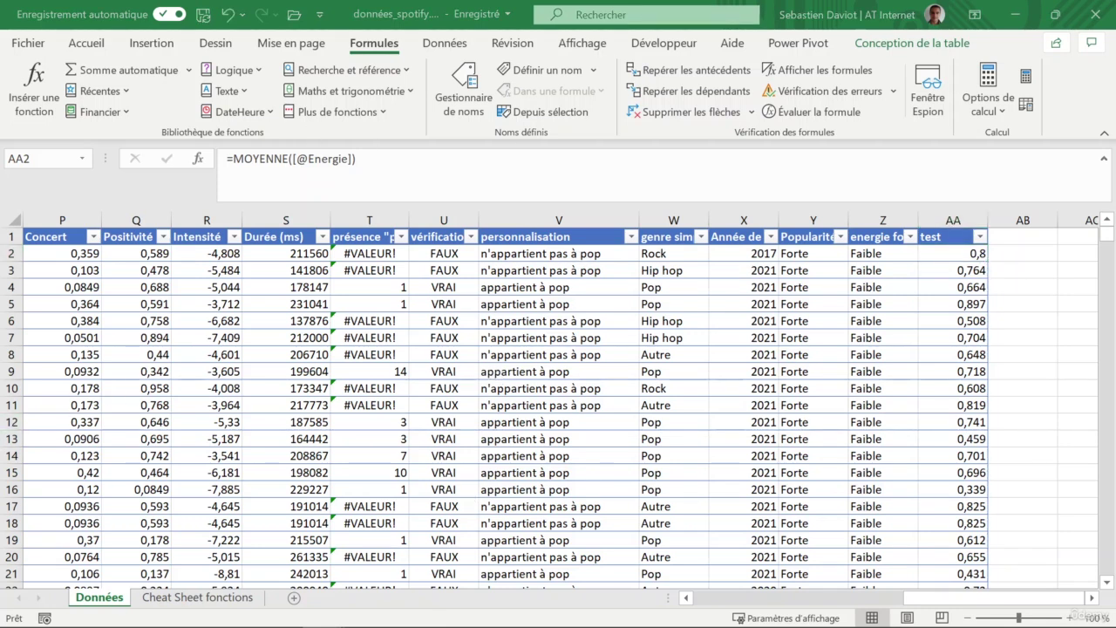
click(293, 160)
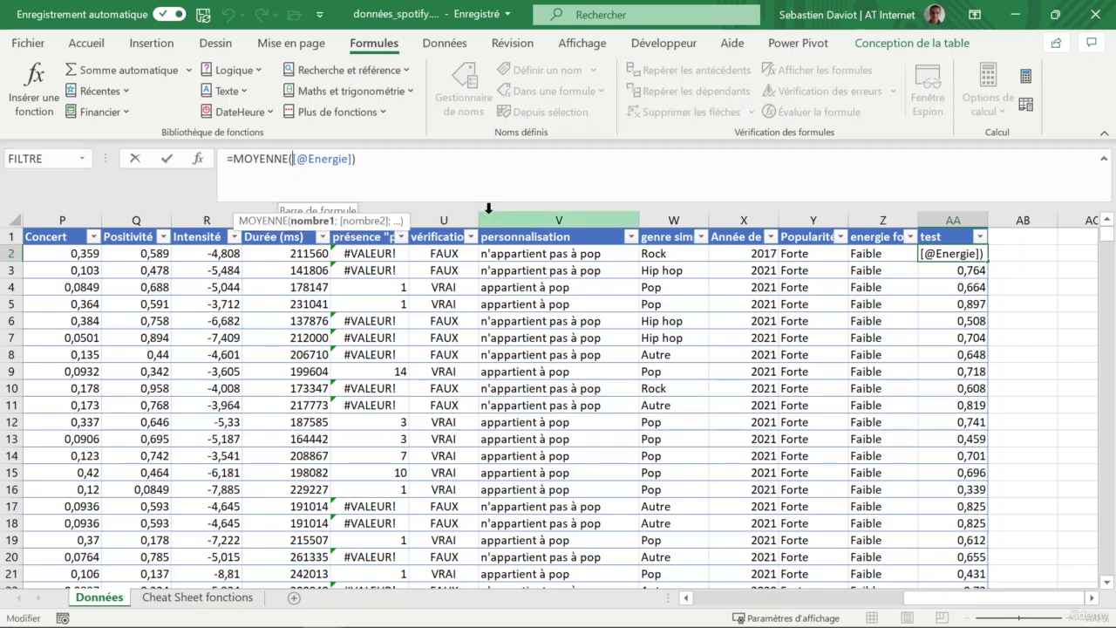
text(sp)
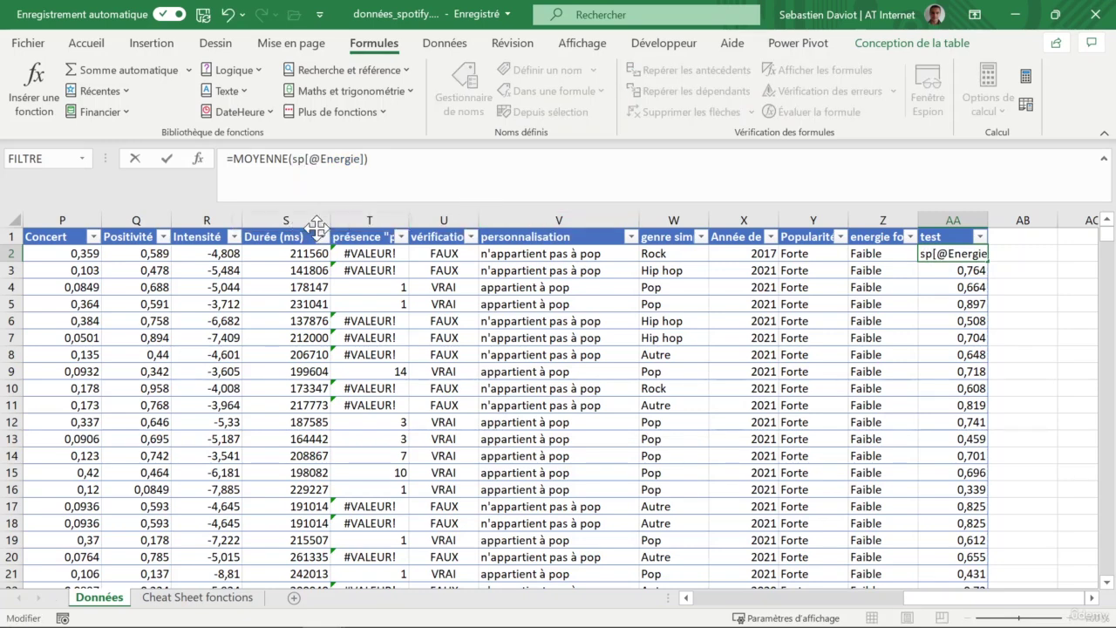
double_click(321, 231)
text([)
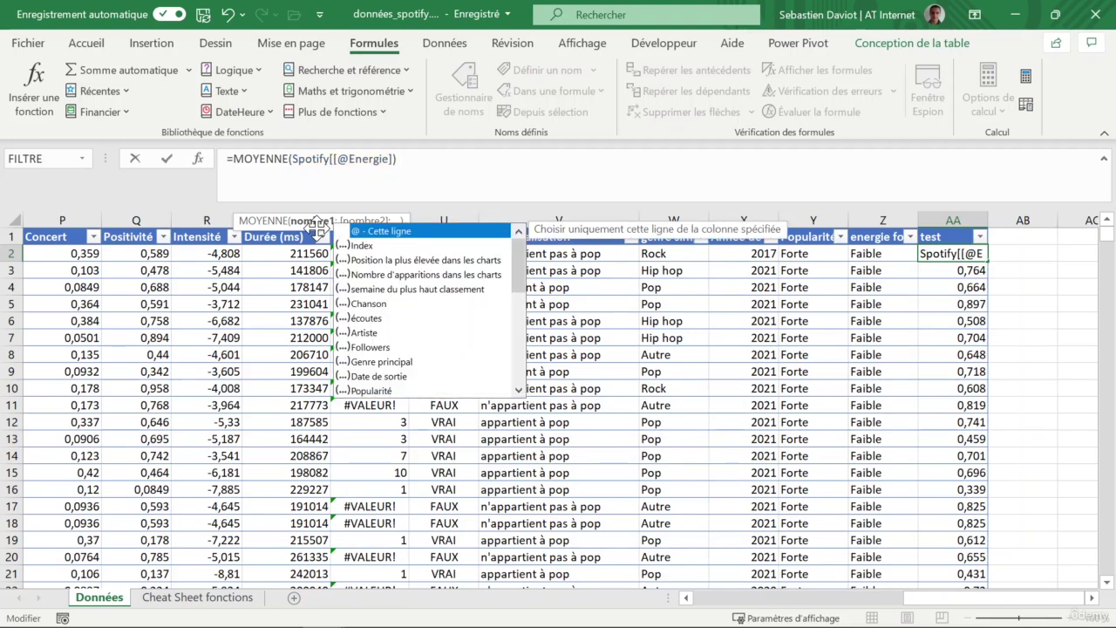
text(#)
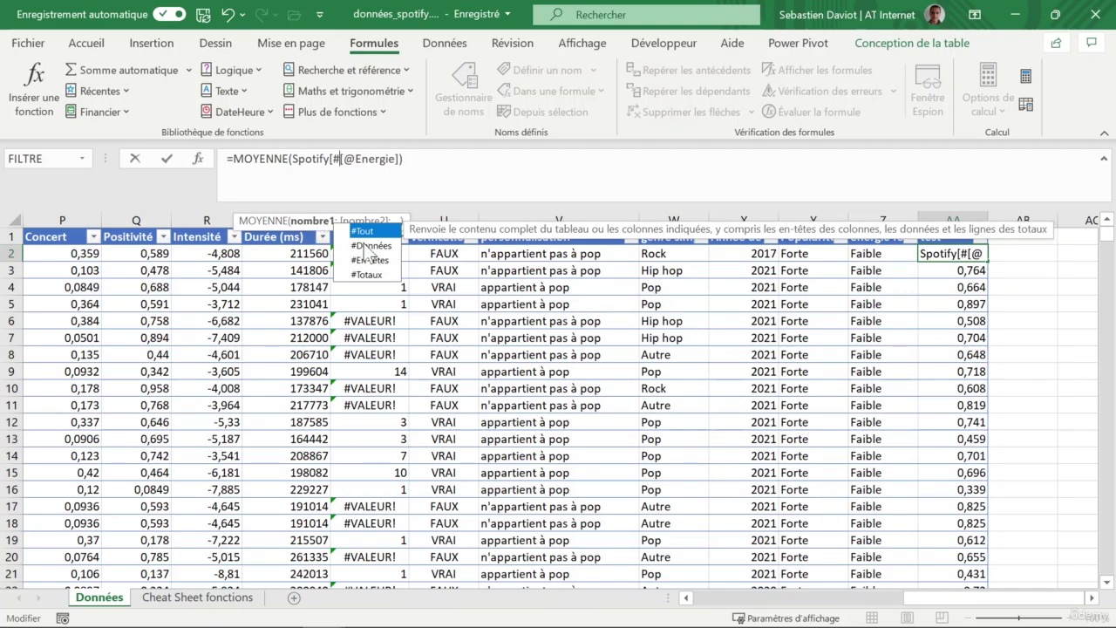
double_click(364, 232)
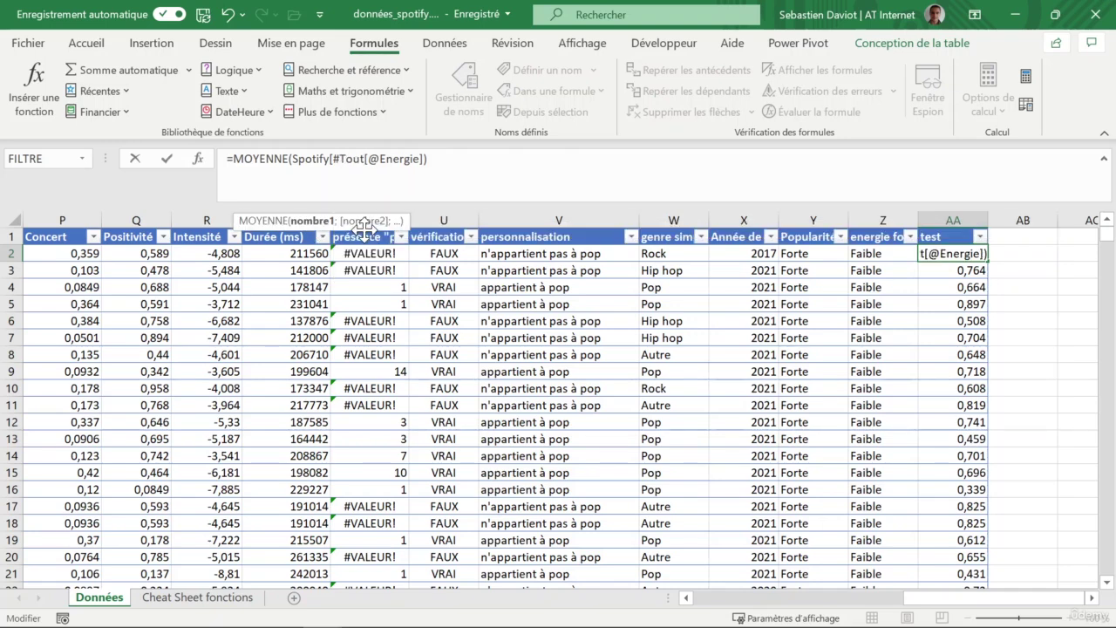
text(];)
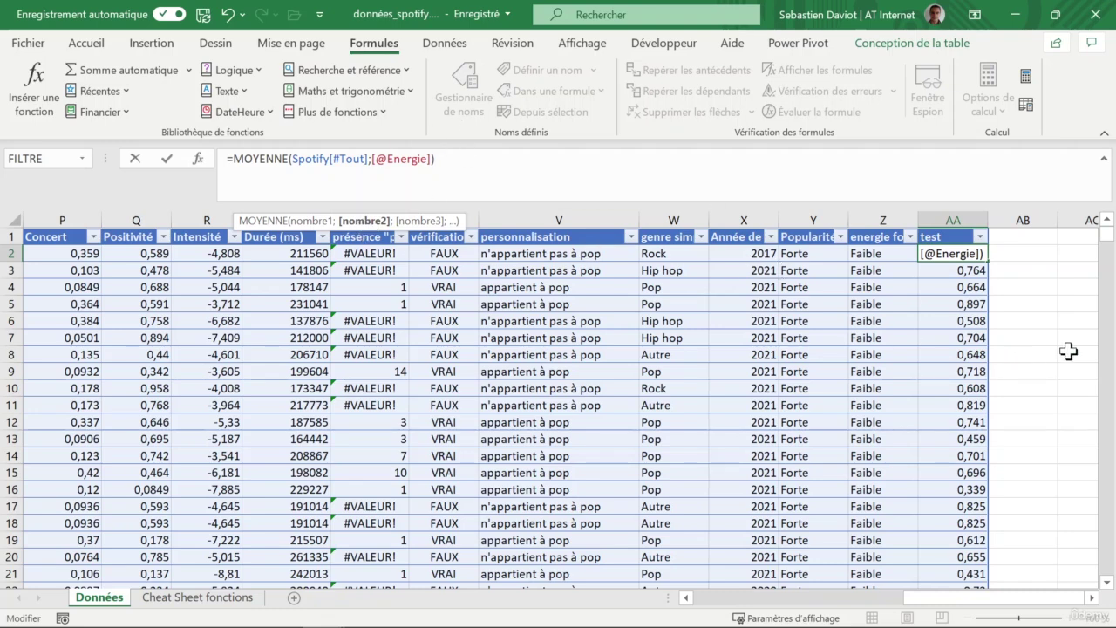
key(Return)
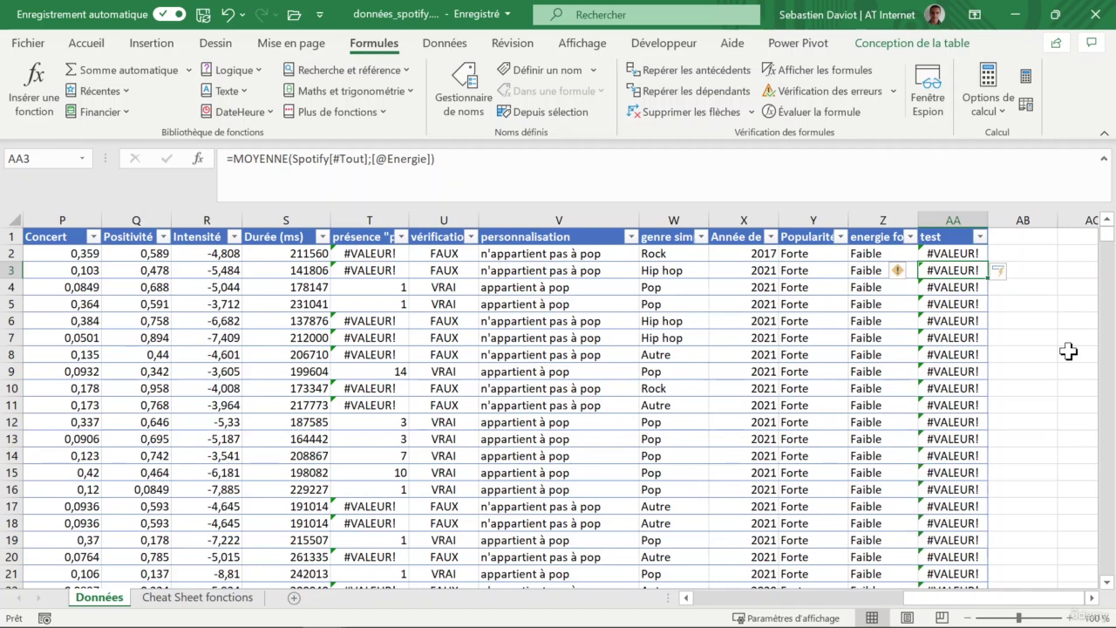
Remove the @ before Energie in AA2 so the formula reads =MOYENNE(Spotify[#Tout];[Energie]).
key(Up)
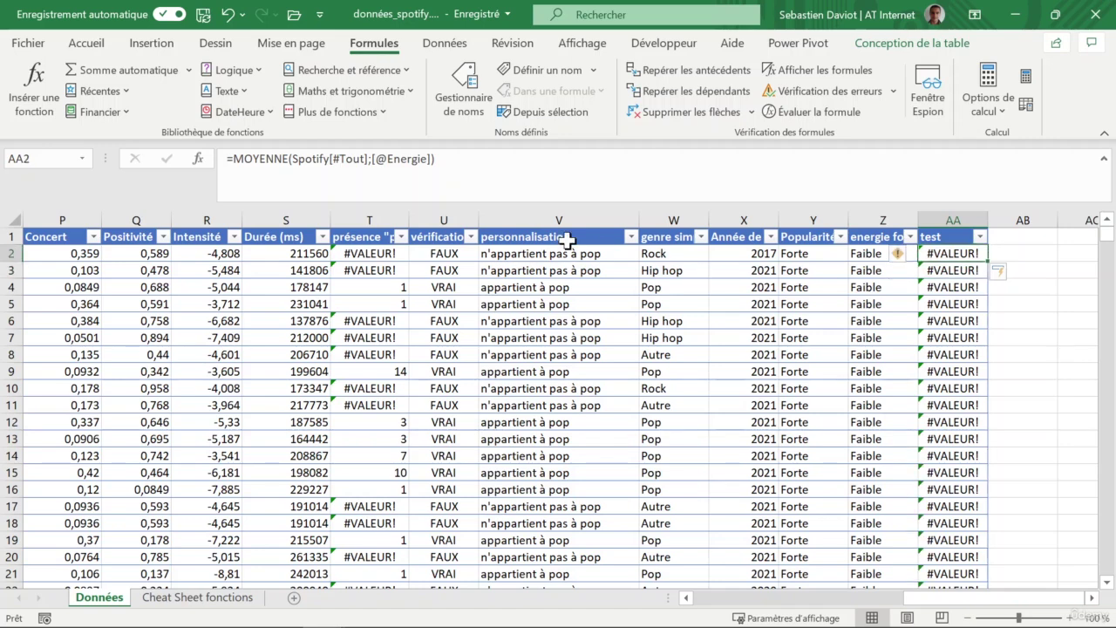
key(F2)
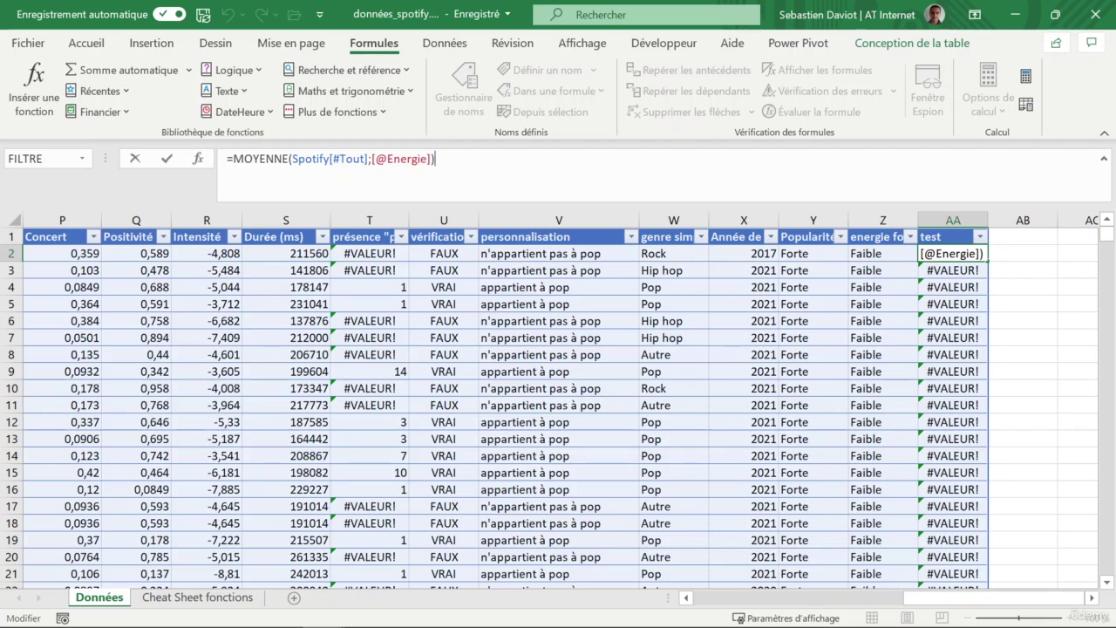
click(387, 159)
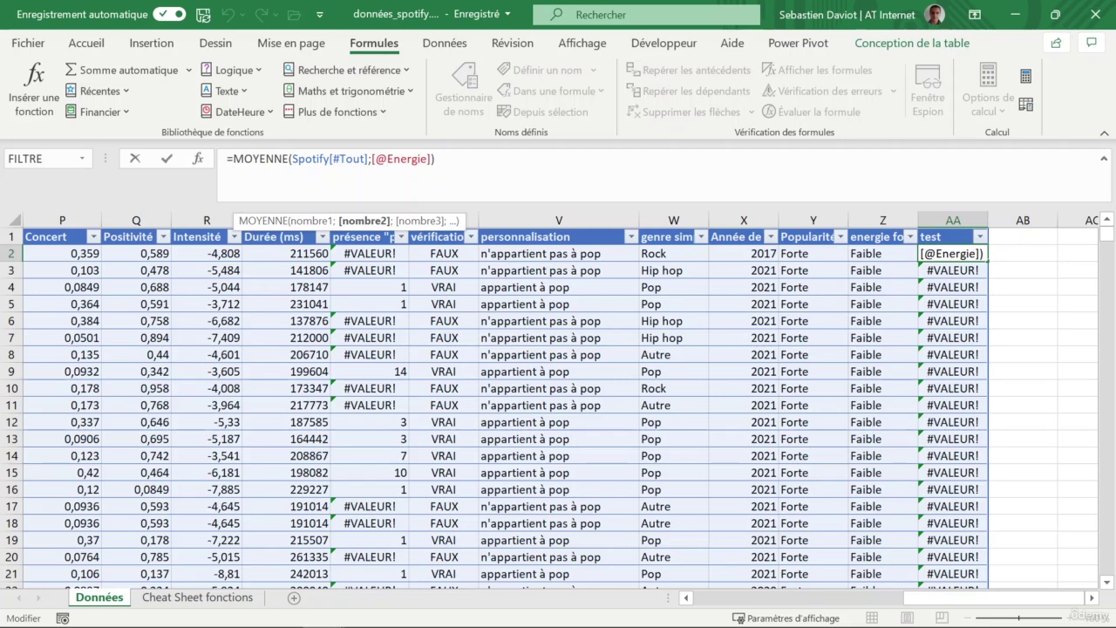
key(BackSpace)
key(Return)
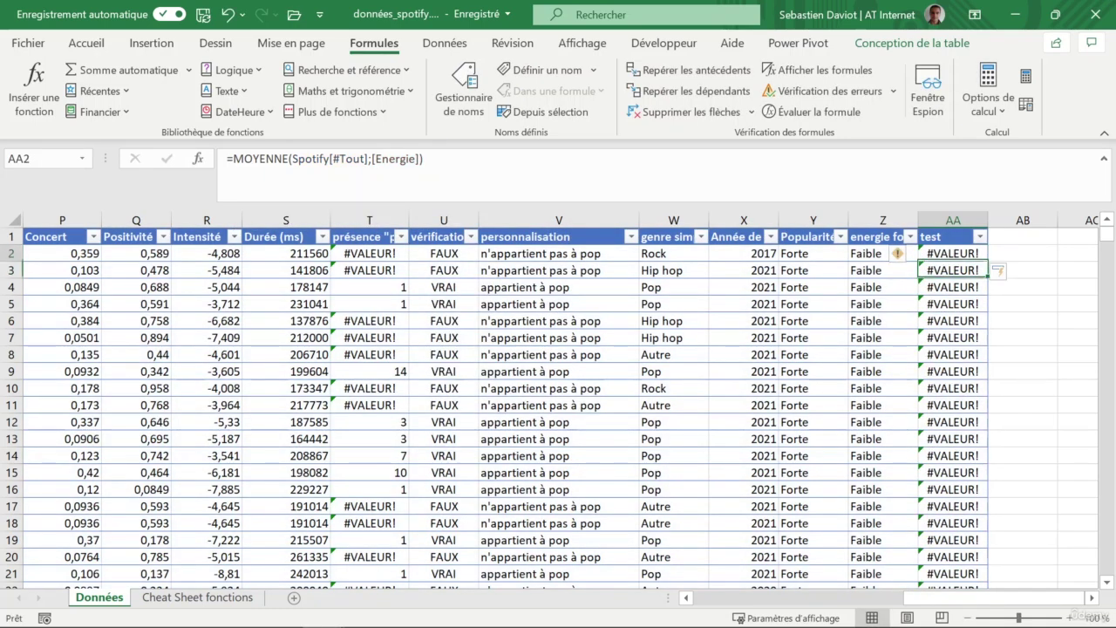
Correct the brackets in AA2 to =MOYENNE(Spotify[[#Tout];[Energie]]) and review the entered formula.
key(Up)
key(F2)
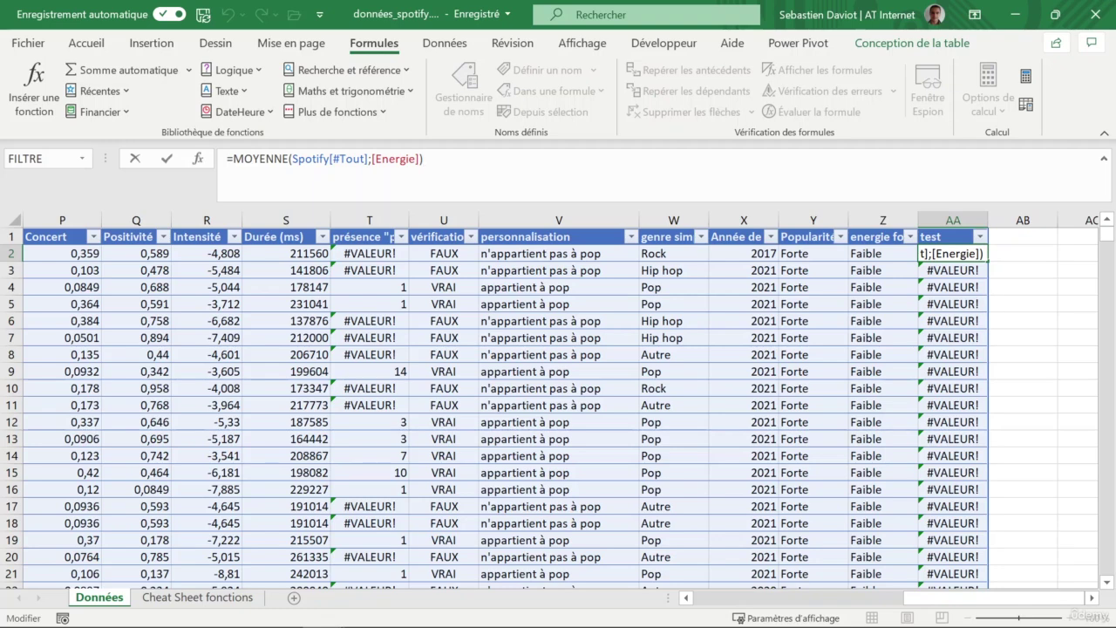
key(Left)
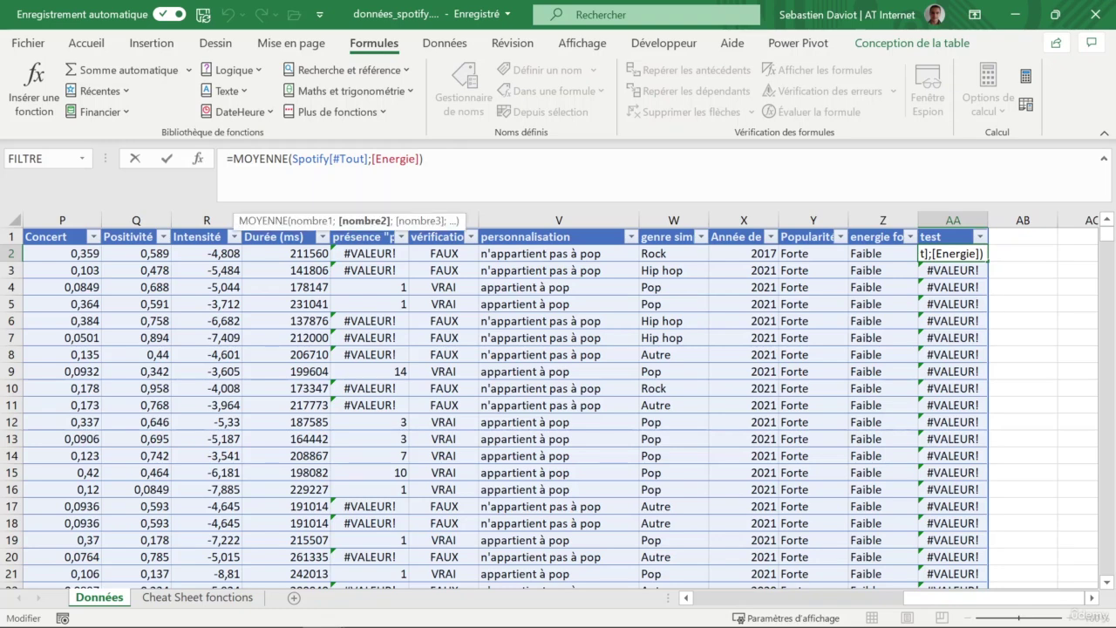
key(Return)
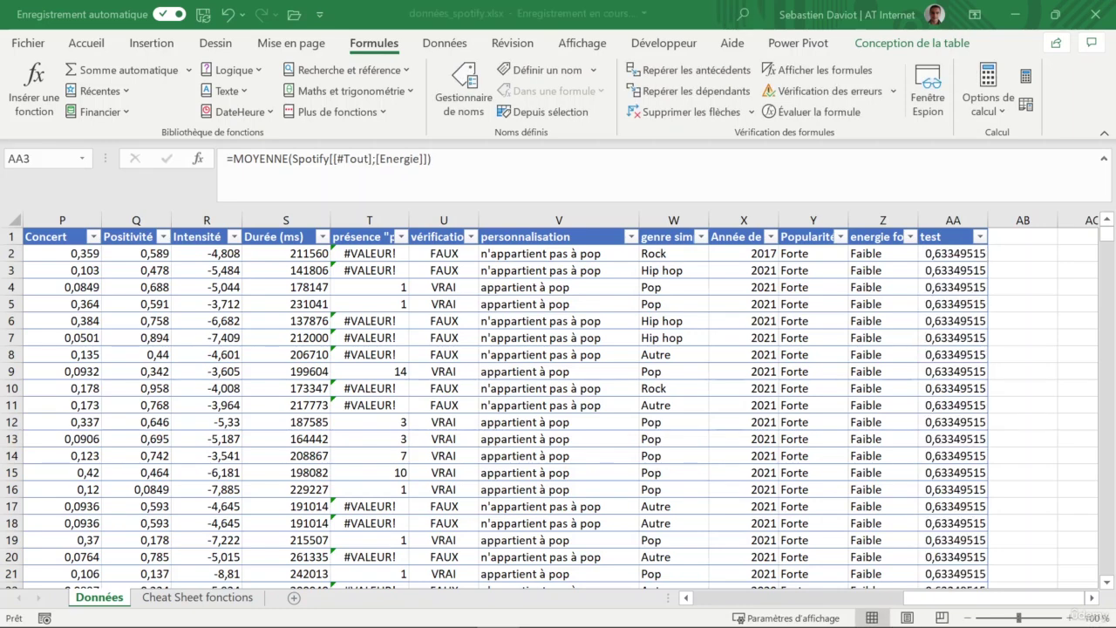
click(941, 254)
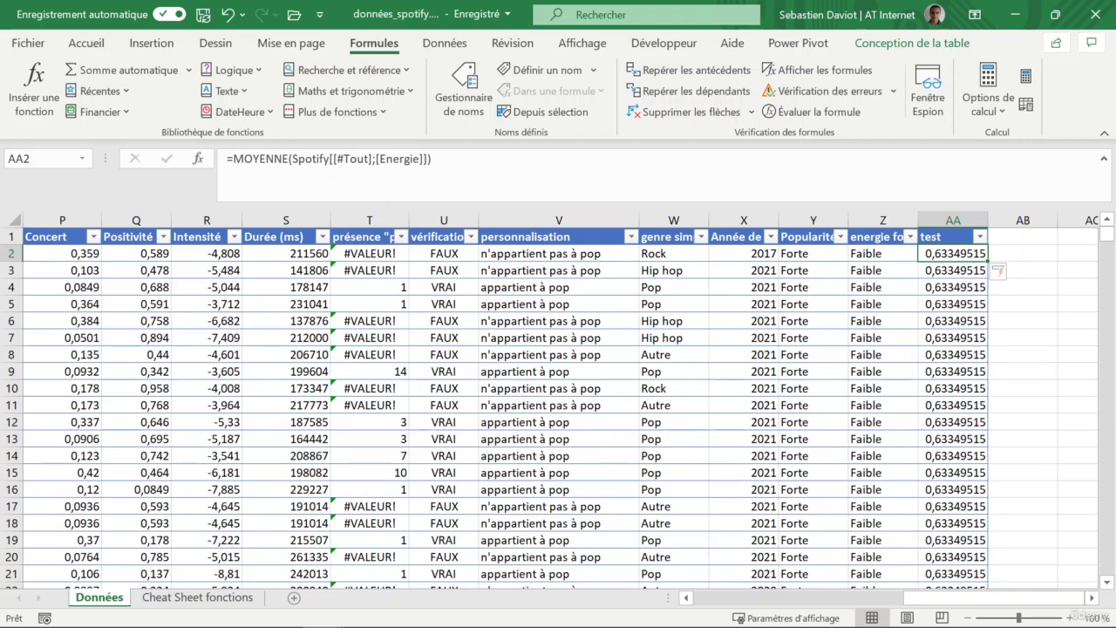
double_click(942, 254)
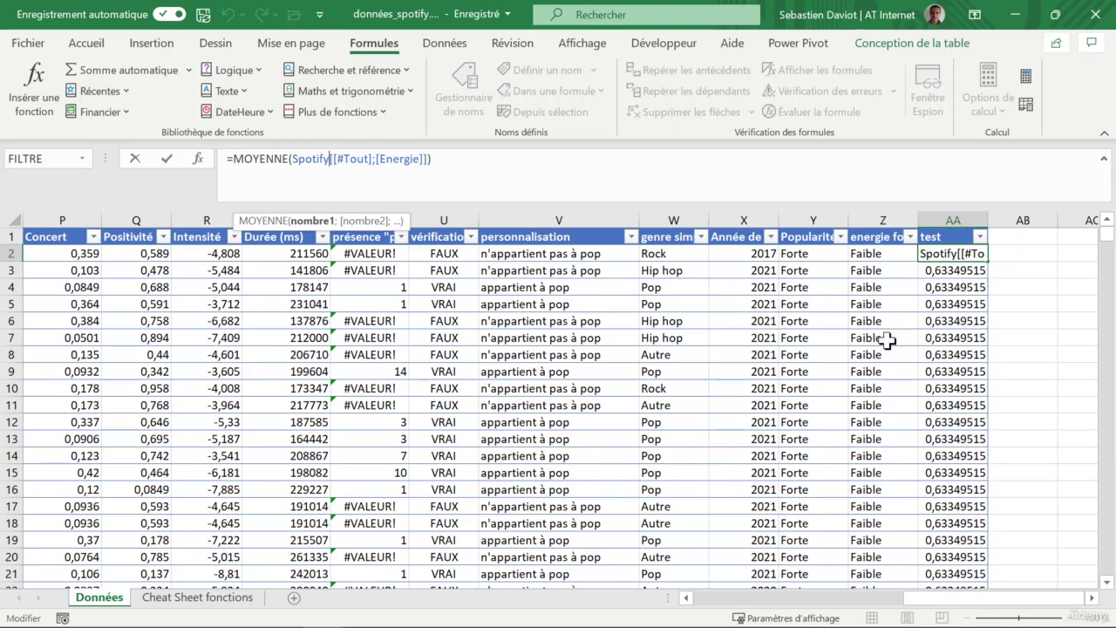
key(Return)
Copy the expression MOYENNE(Spotify[[#Tout];[Energie]]) from AA2 and return to the energie forte formula in Z2.
click(955, 254)
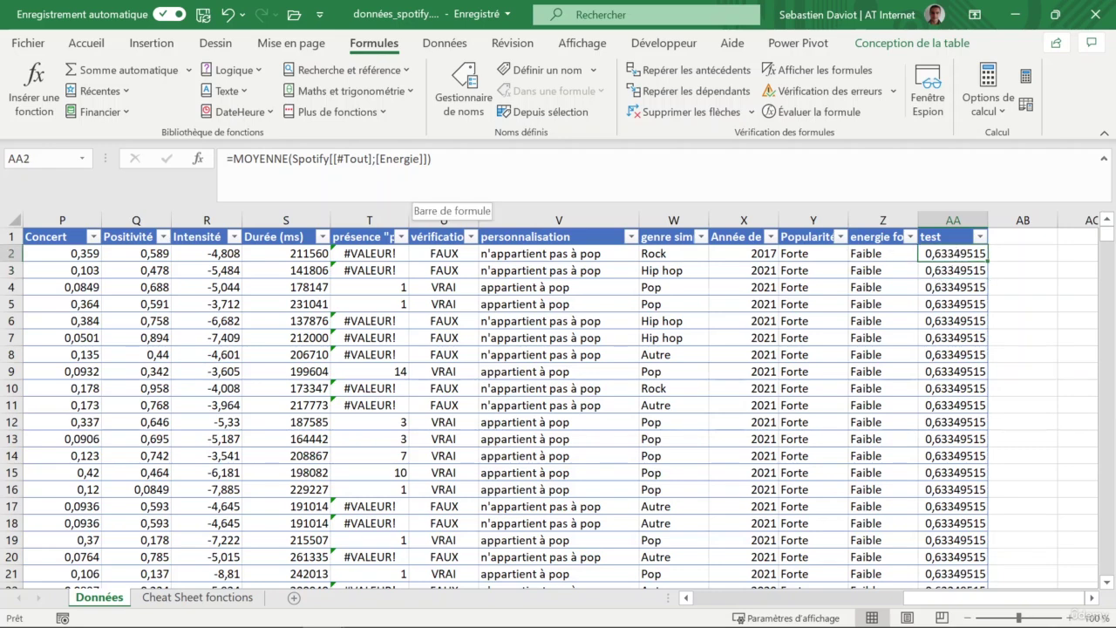
drag(431, 157, 234, 148)
key(ctrl+c)
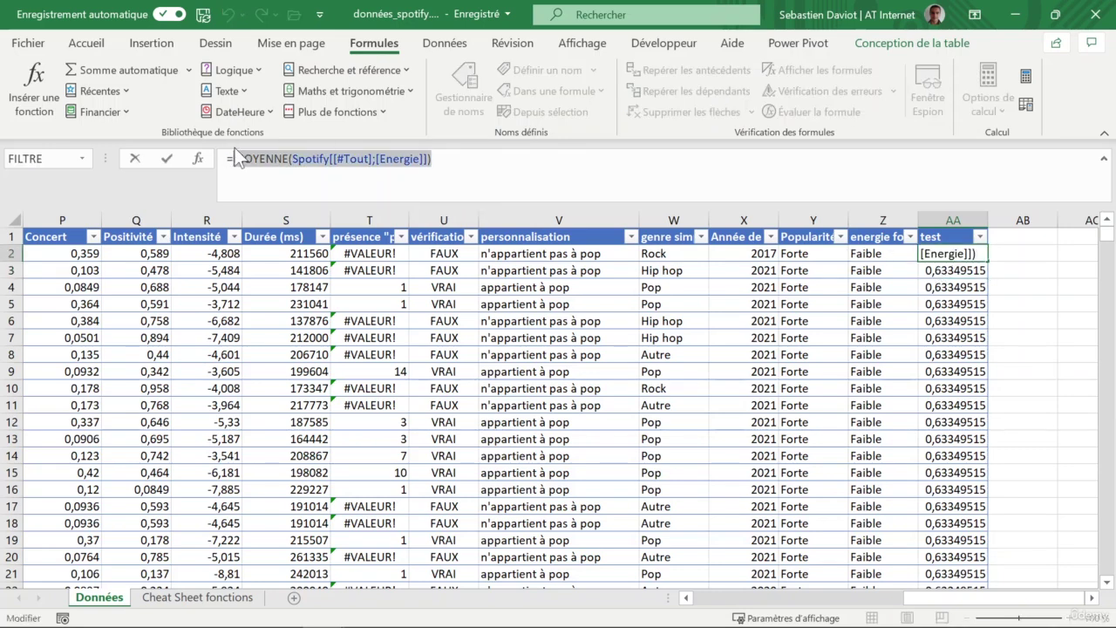
key(Escape)
key(Left)
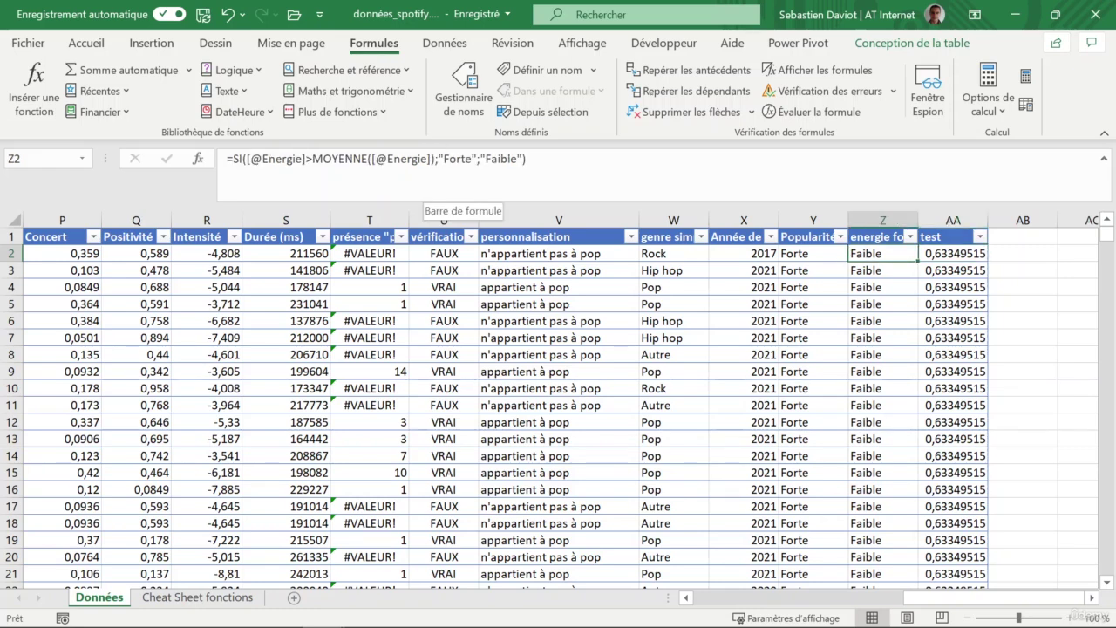
Replace the average in Z2's SI test with MOYENNE(Spotify[[#Tout];[Energie]]), remove the surplus closing parenthesis and enter the formula.
drag(433, 158, 312, 159)
key(ctrl+v)
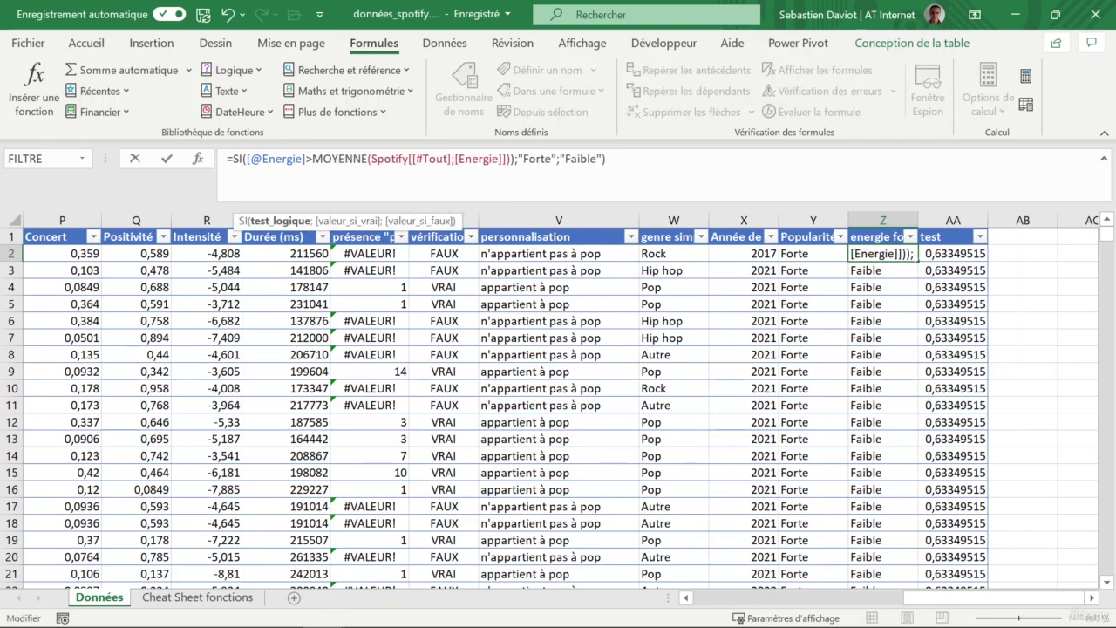
key(Right)
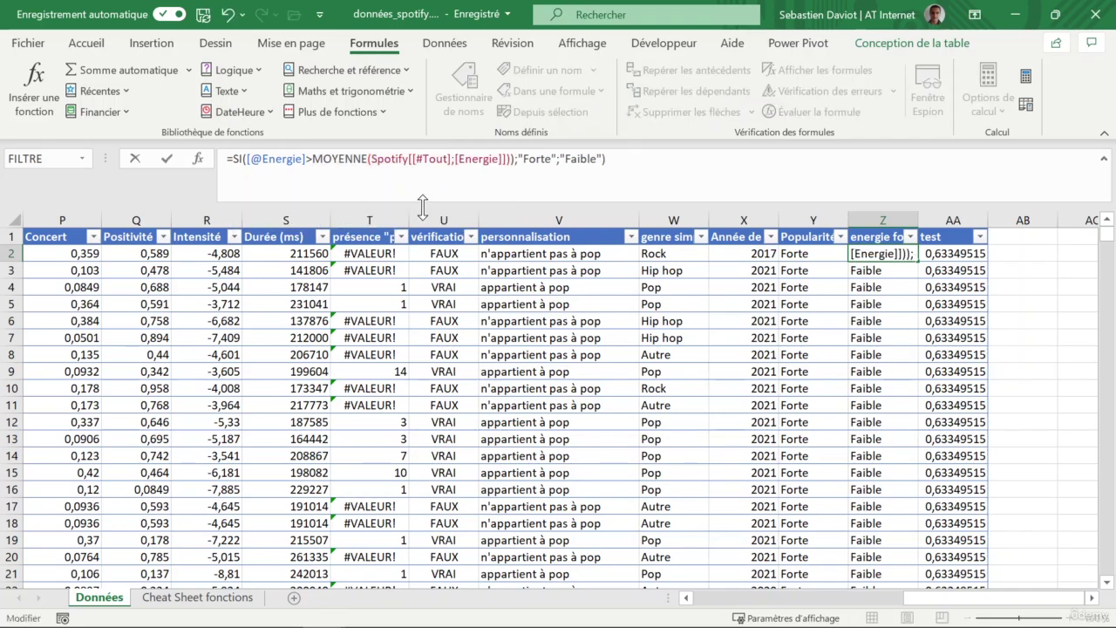
key(BackSpace)
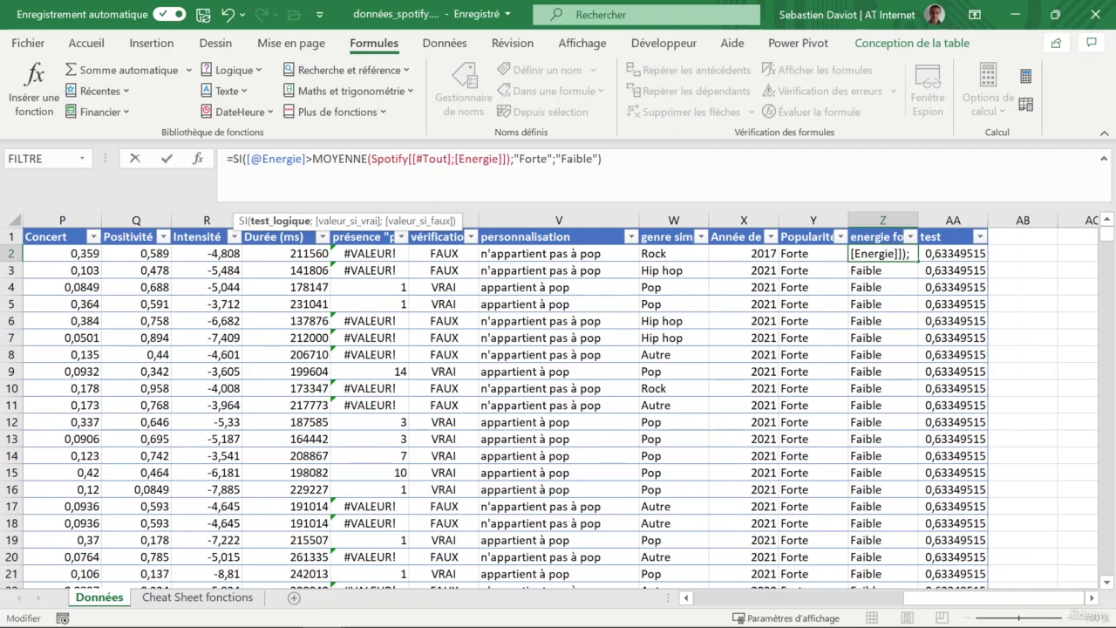
click(413, 159)
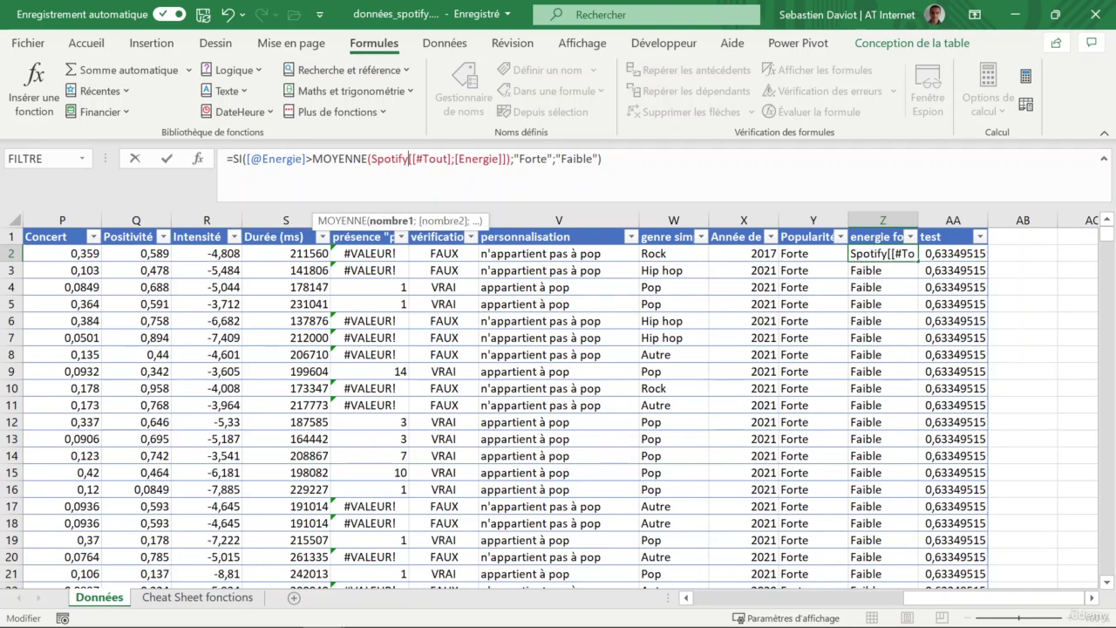
click(376, 158)
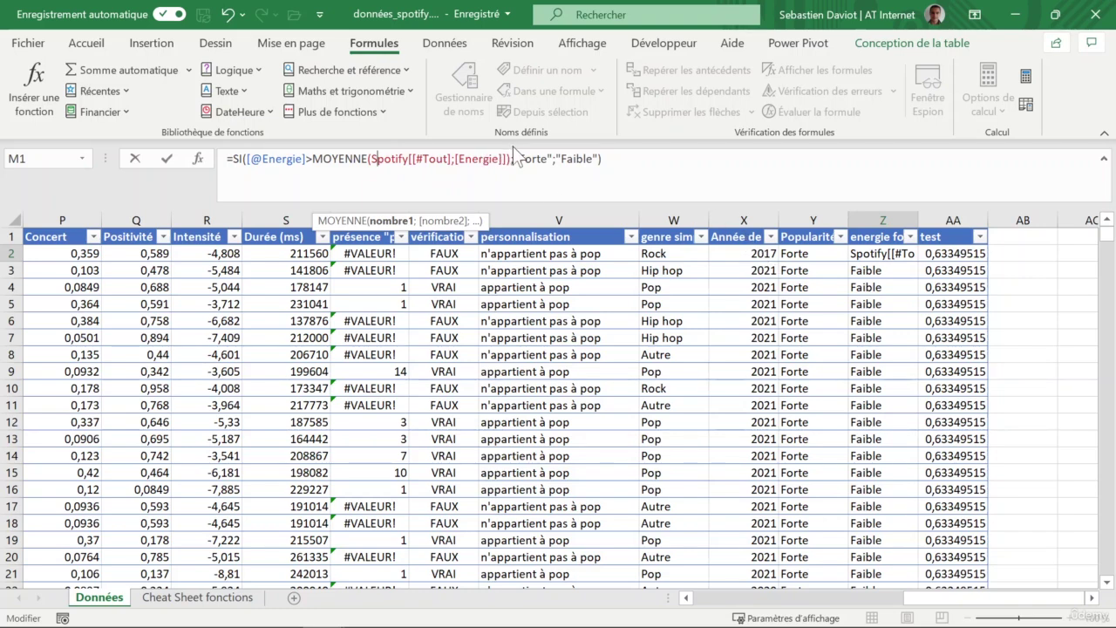
key(Return)
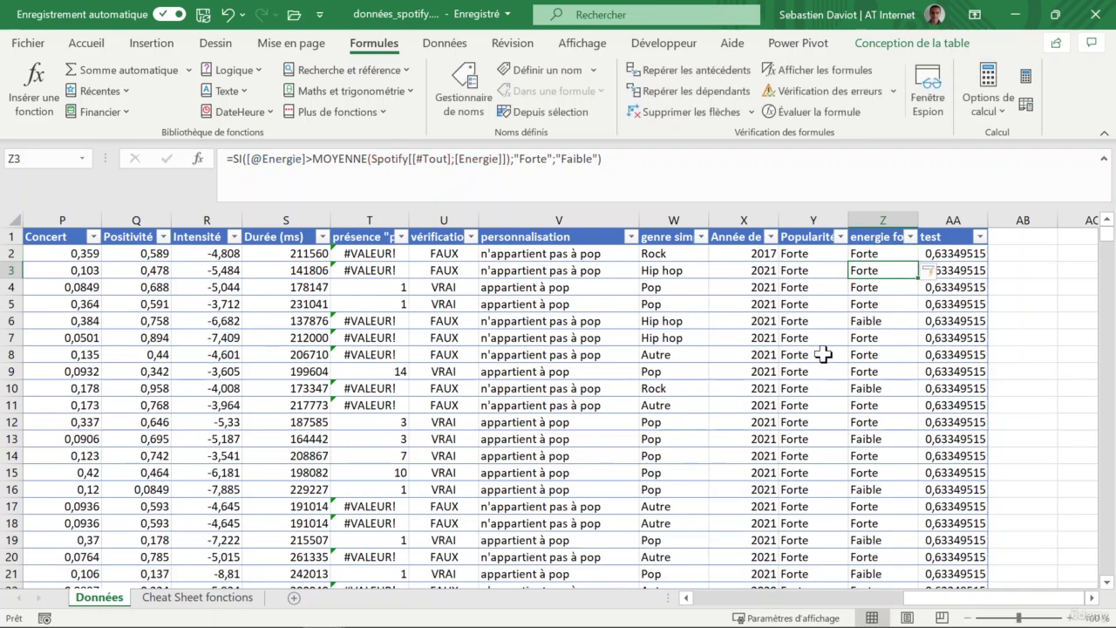
Inspect the energie forte formula in Z2 and the averages in the test column.
click(883, 253)
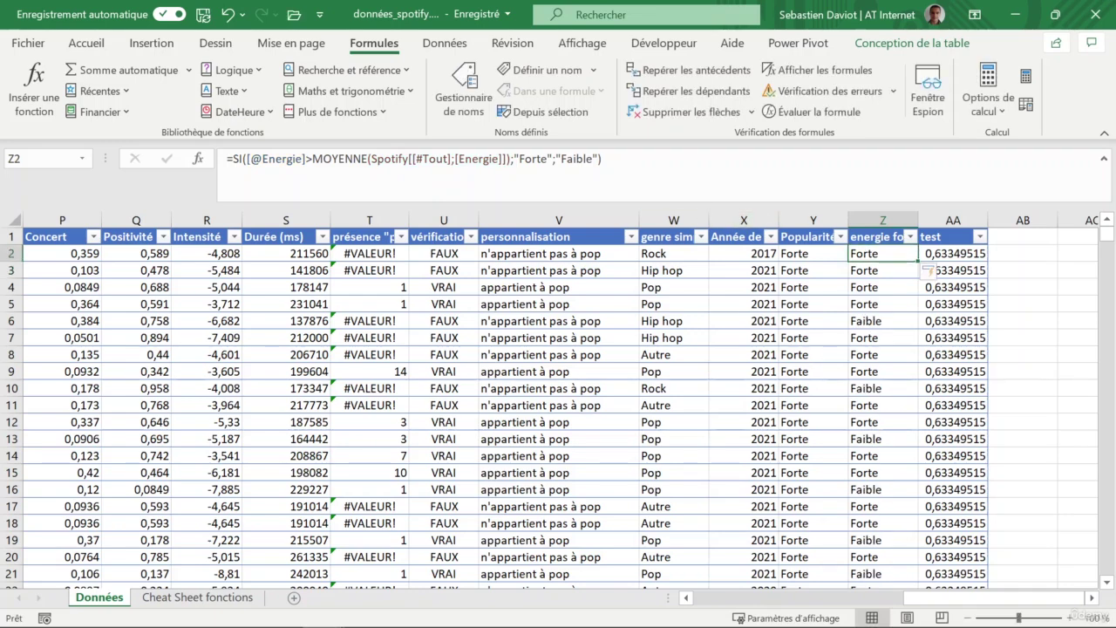
key(F2)
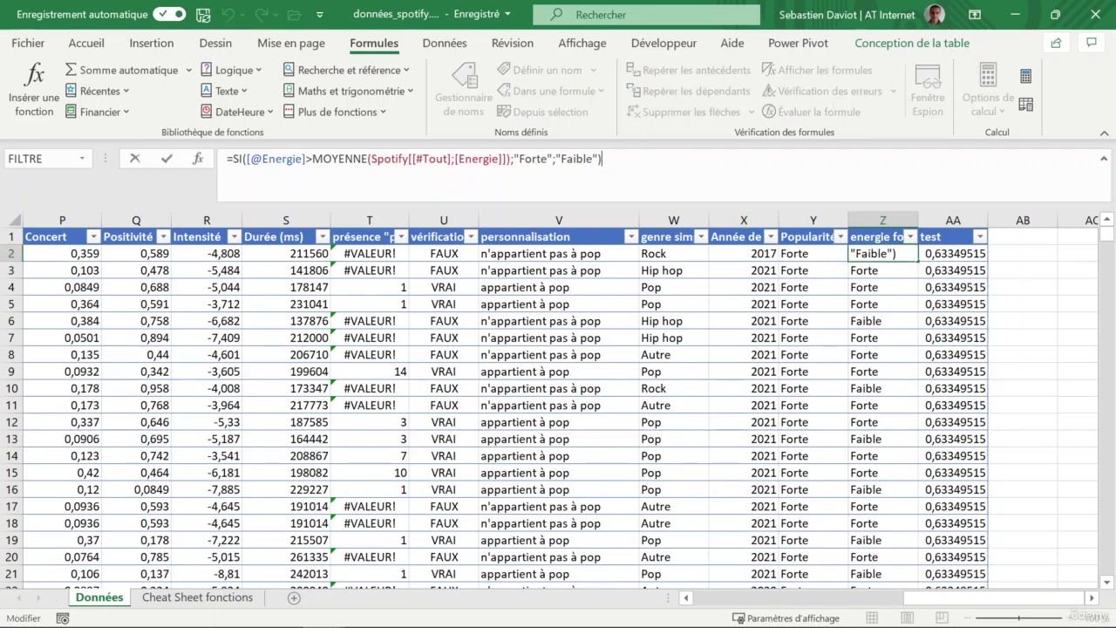
key(Return)
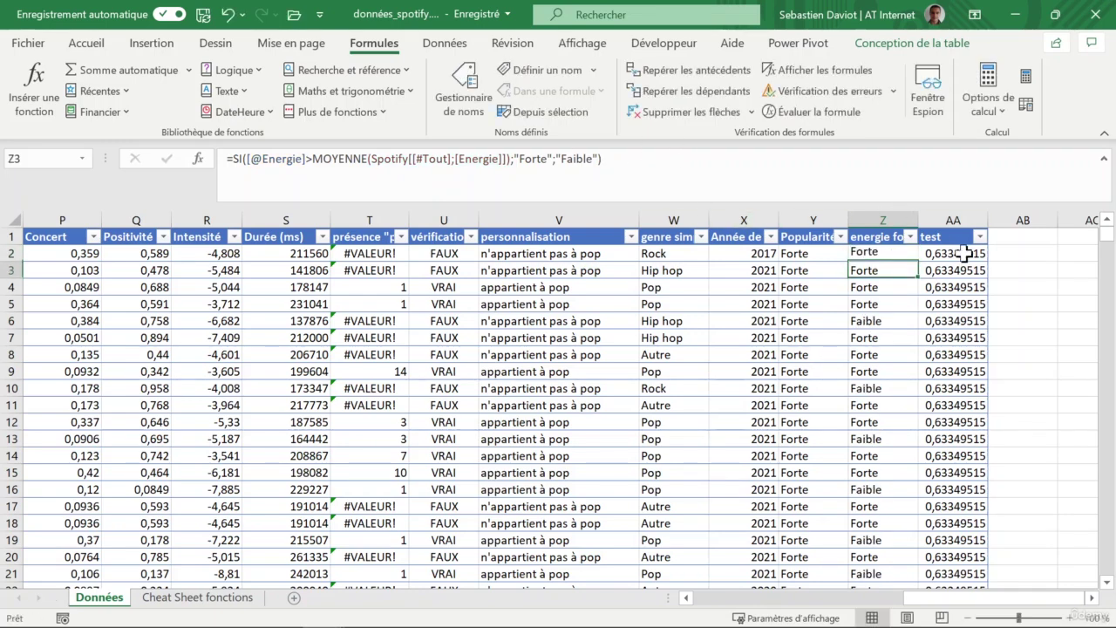
click(941, 216)
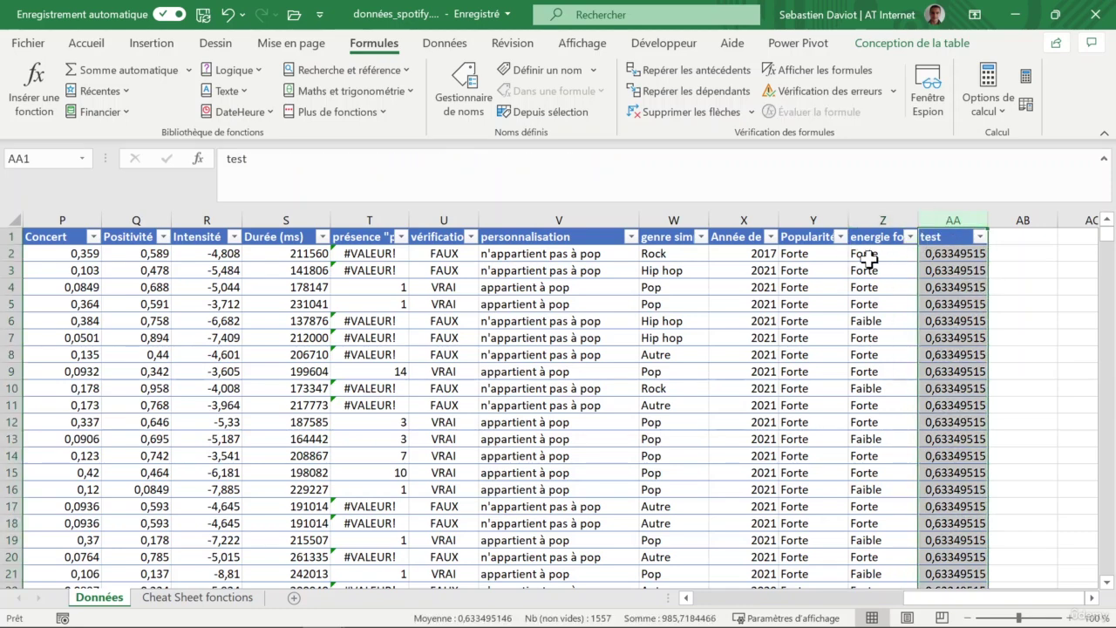
Compare the Energie value in row 2 with its energie forte result and the average in the test column.
click(866, 258)
key(Left)
key(Left)
key(Left)
key(Left)
key(Left)
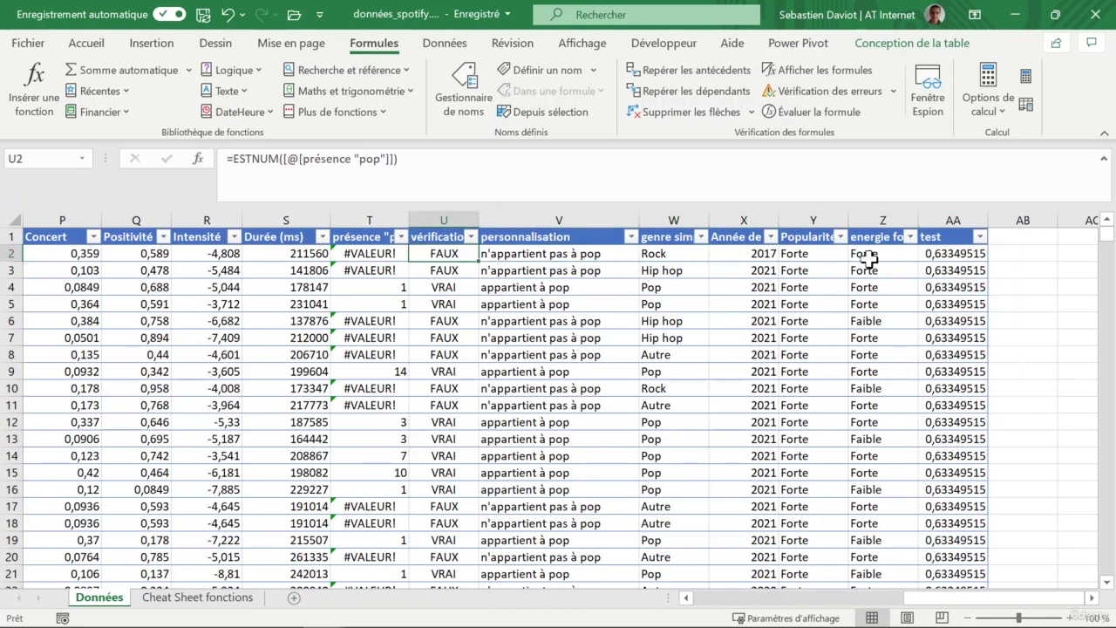
key(Left)
key(Left)
key(Left)
key(Left)
key(Left)
key(Left)
key(Left)
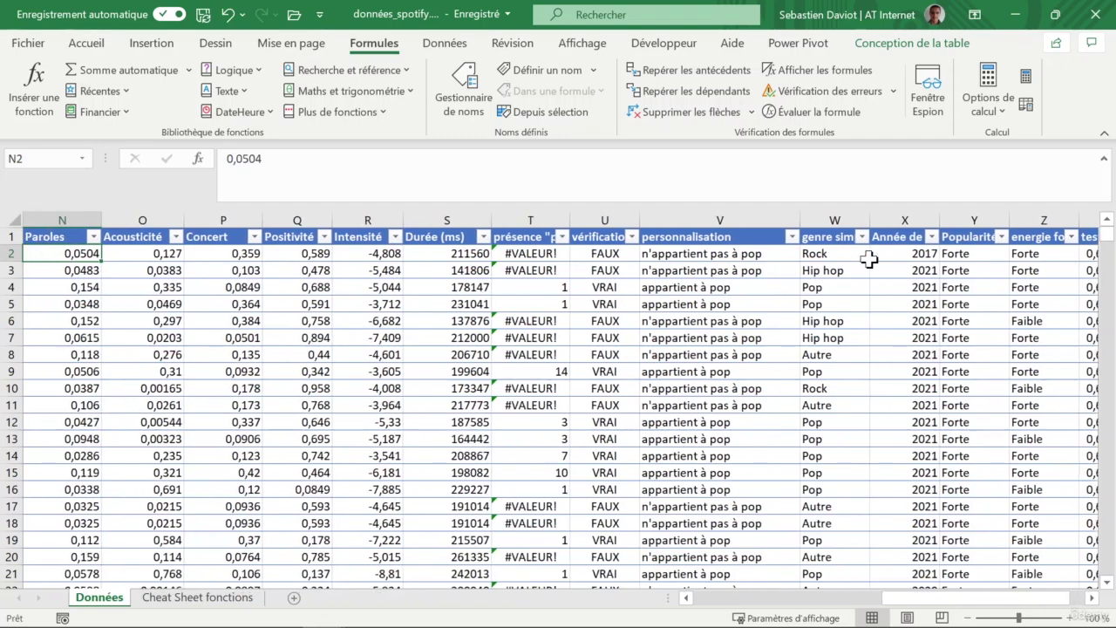
key(Left)
key(Left)
key(Right)
key(Right)
key(Right)
key(Right)
key(Right)
key(Right)
key(Right)
key(Right)
key(Right)
key(Right)
key(Right)
key(Right)
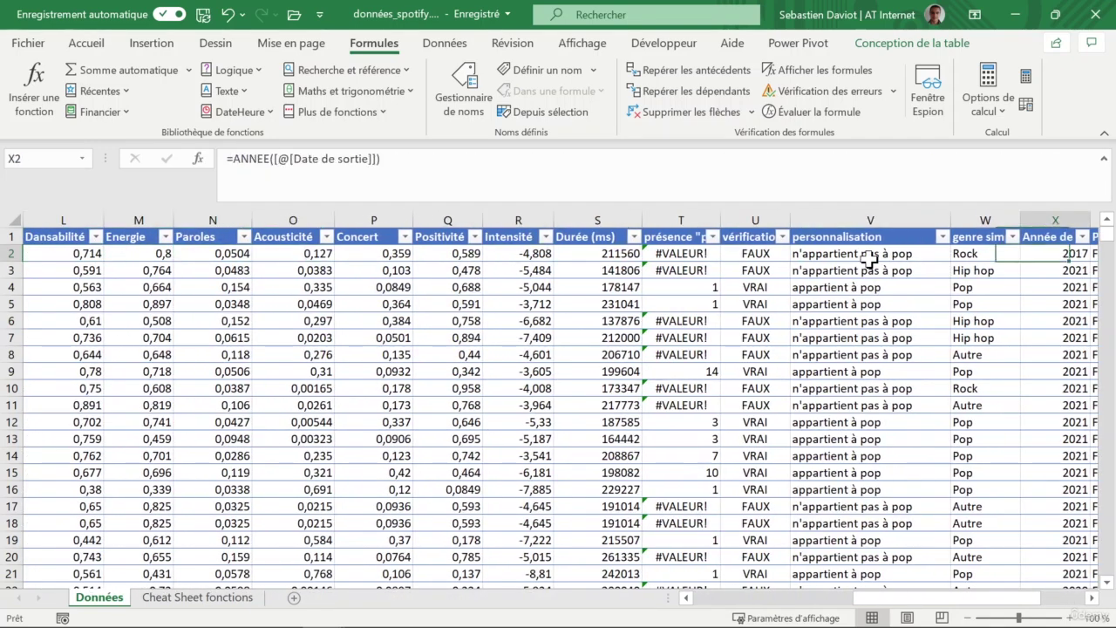
key(Right)
key(Right)
key(Right)
key(Right)
key(Left)
key(Left)
key(Right)
key(Down)
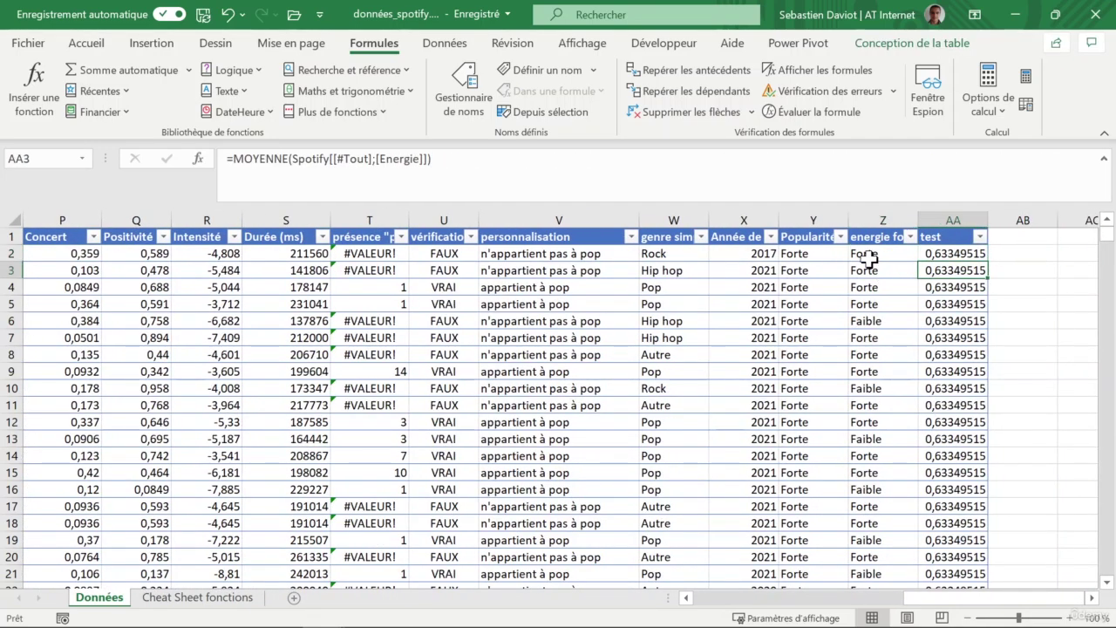
Check row 6 by comparing its Energie value with the column average and its energie forte result.
key(Down)
key(Down)
key(Down)
key(Down)
key(Up)
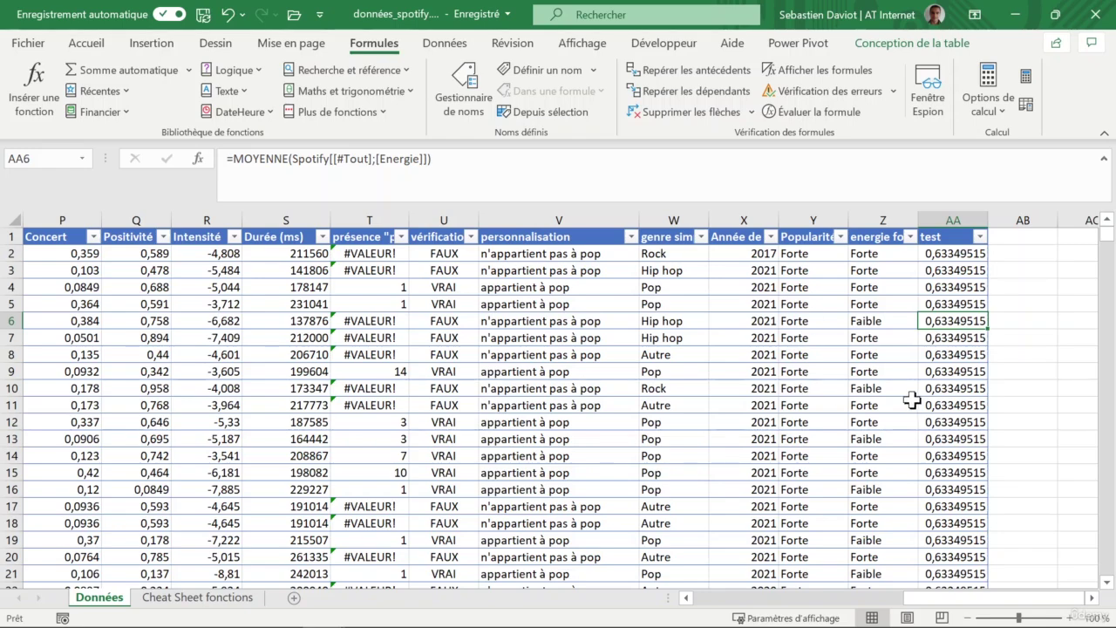
key(Left)
key(Left)
key(Left)
key(Left)
key(Left)
key(Left)
key(Left)
key(Left)
key(Left)
key(Left)
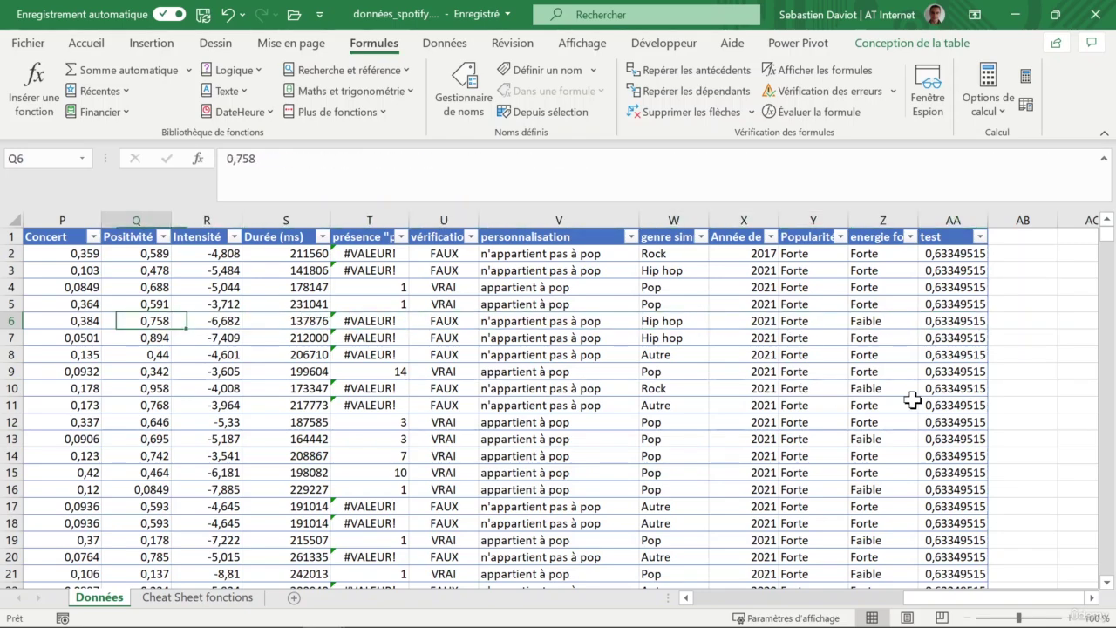
key(Left)
key(Left)
key(Left)
key(Left)
key(Left)
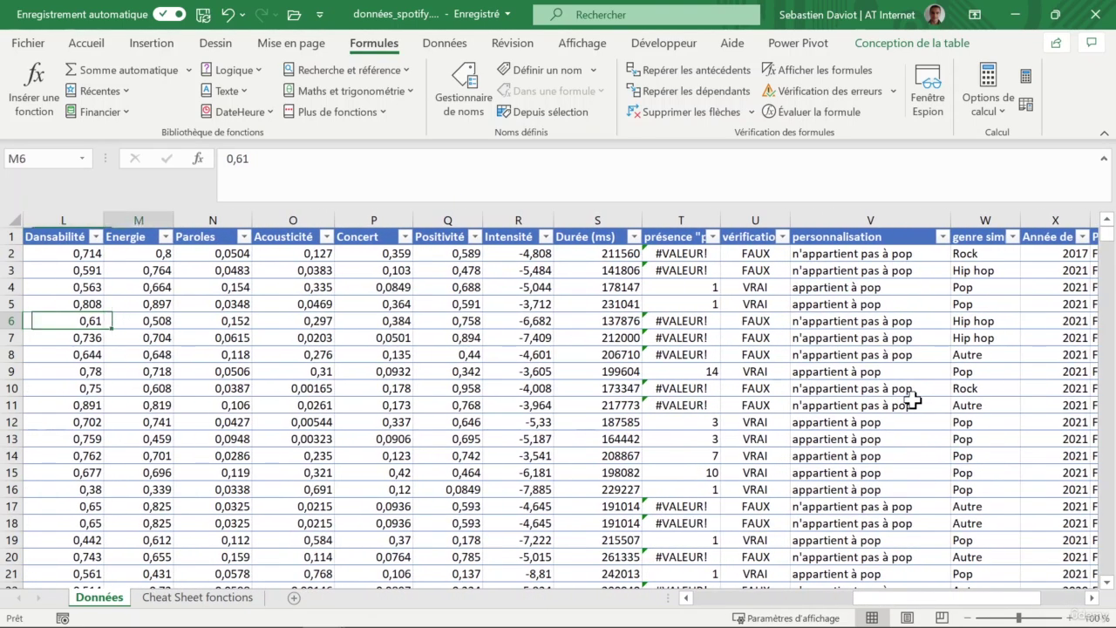
key(Right)
key(Right)
key(Right)
key(Right)
key(Right)
key(Right)
key(Right)
key(Right)
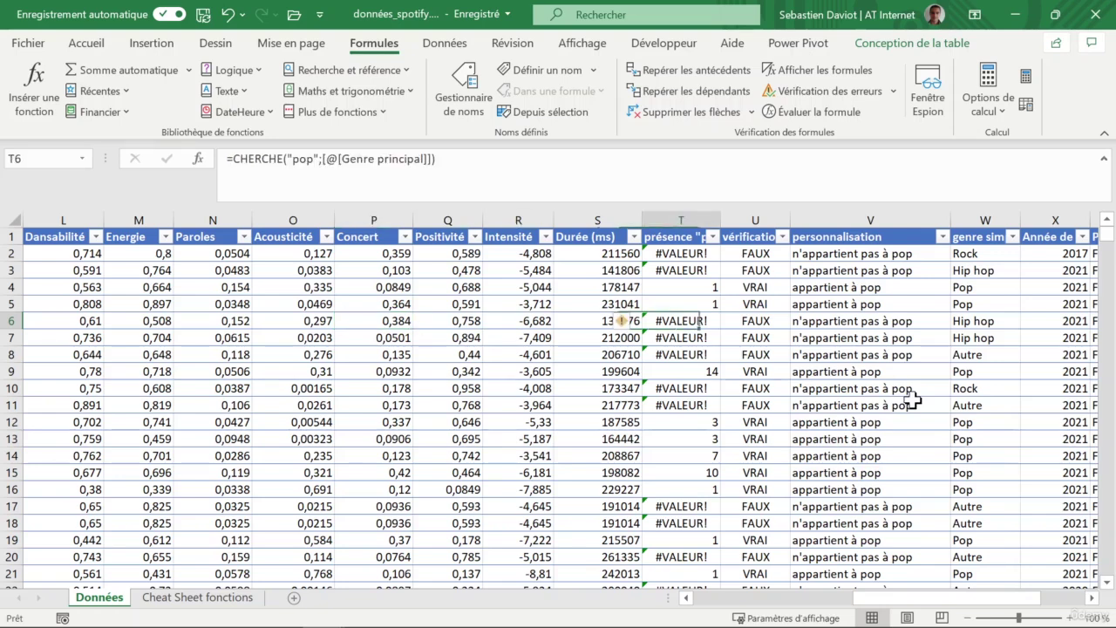
key(Right)
key(Right)
key(Right)
key(Right)
key(Right)
key(Right)
key(Right)
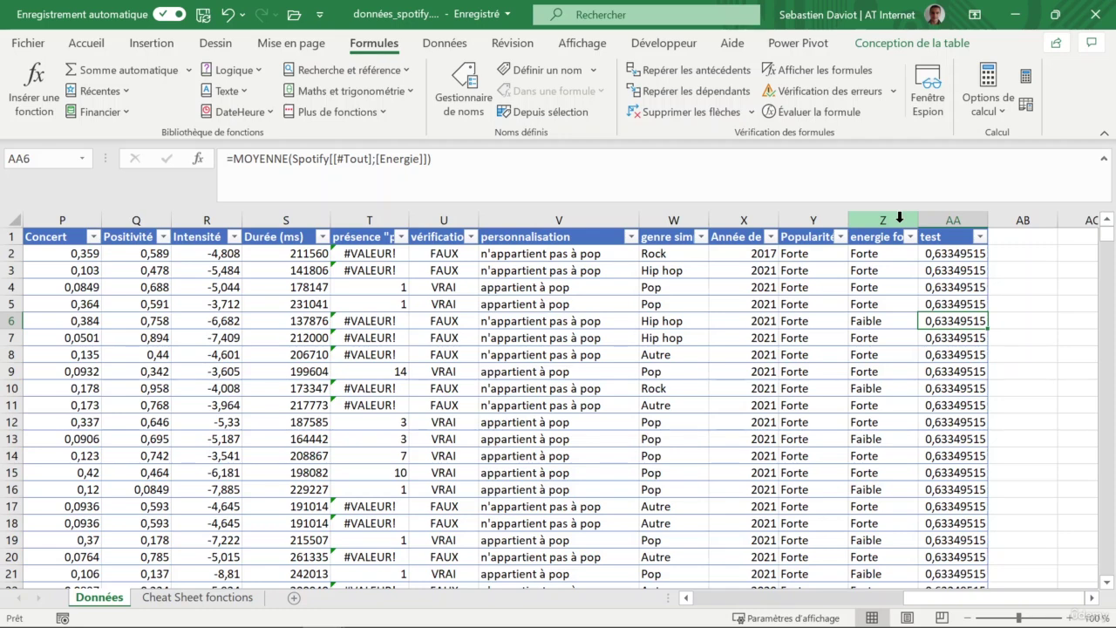
Delete the three intermediate columns T to V, from présence "pop" through personnalisation.
click(722, 258)
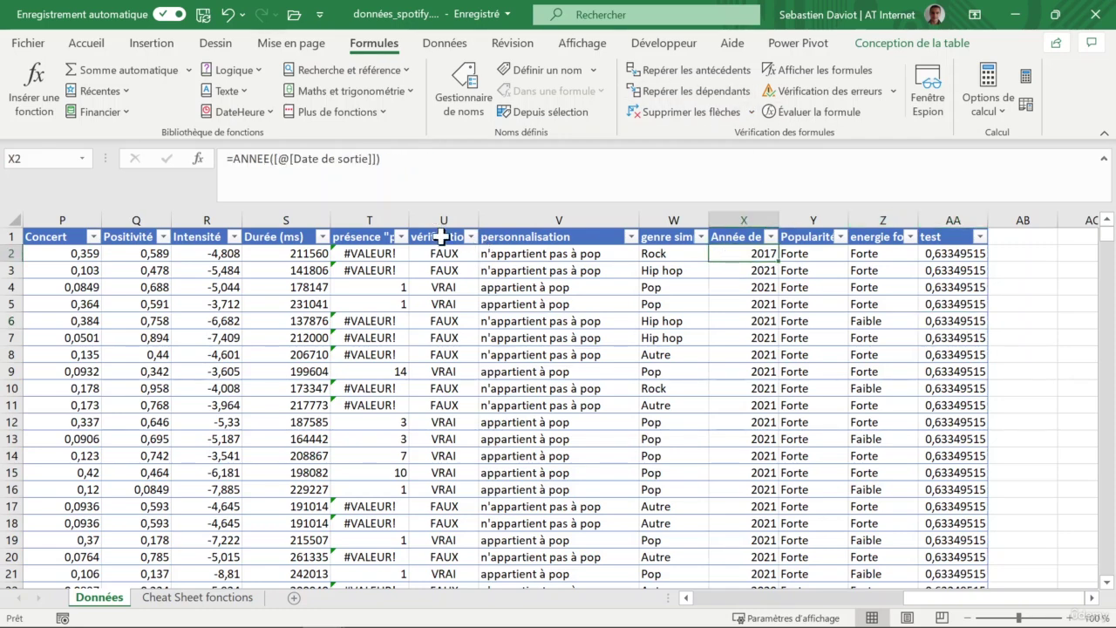
click(370, 220)
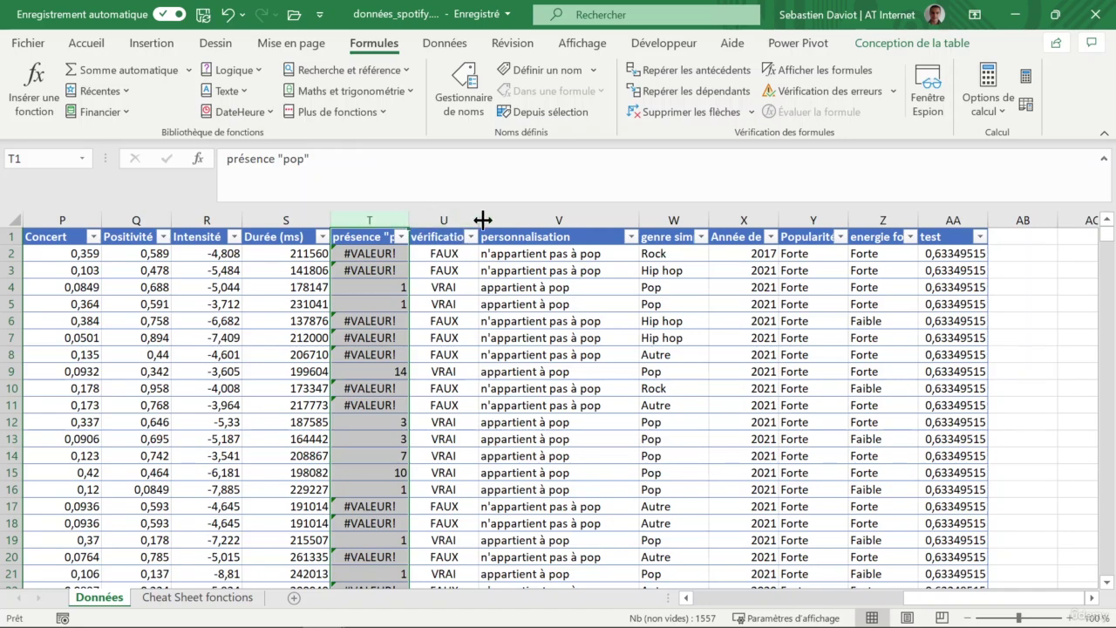
shift+click(540, 214)
right_click(541, 216)
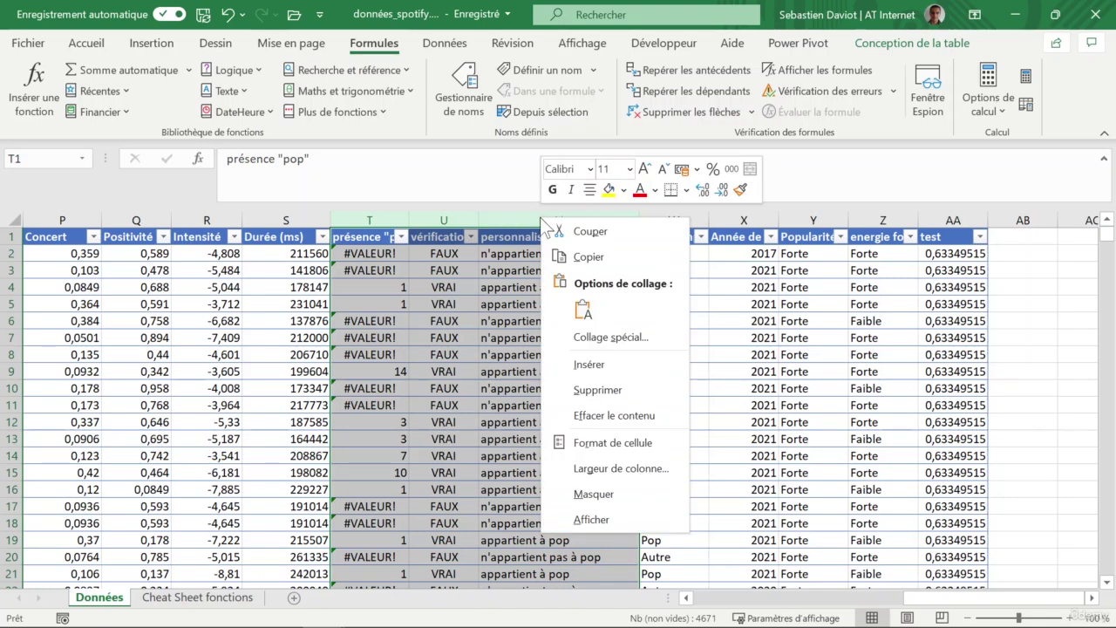
click(621, 387)
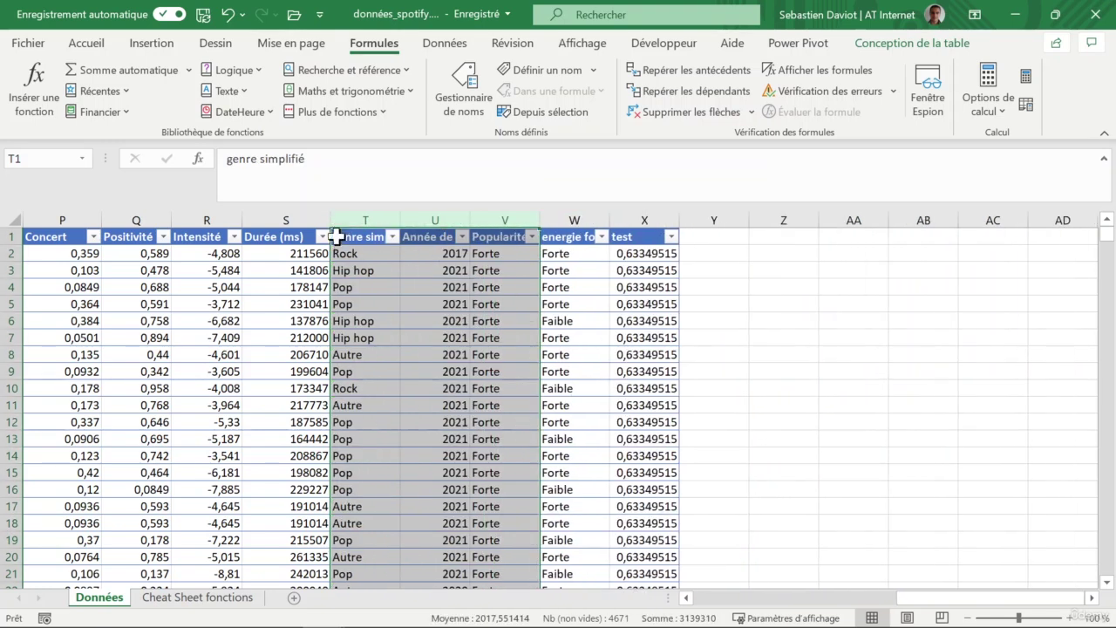
Delete the test column X, keeping the calculated columns from genre simplifié to energie forte.
click(356, 252)
key(Up)
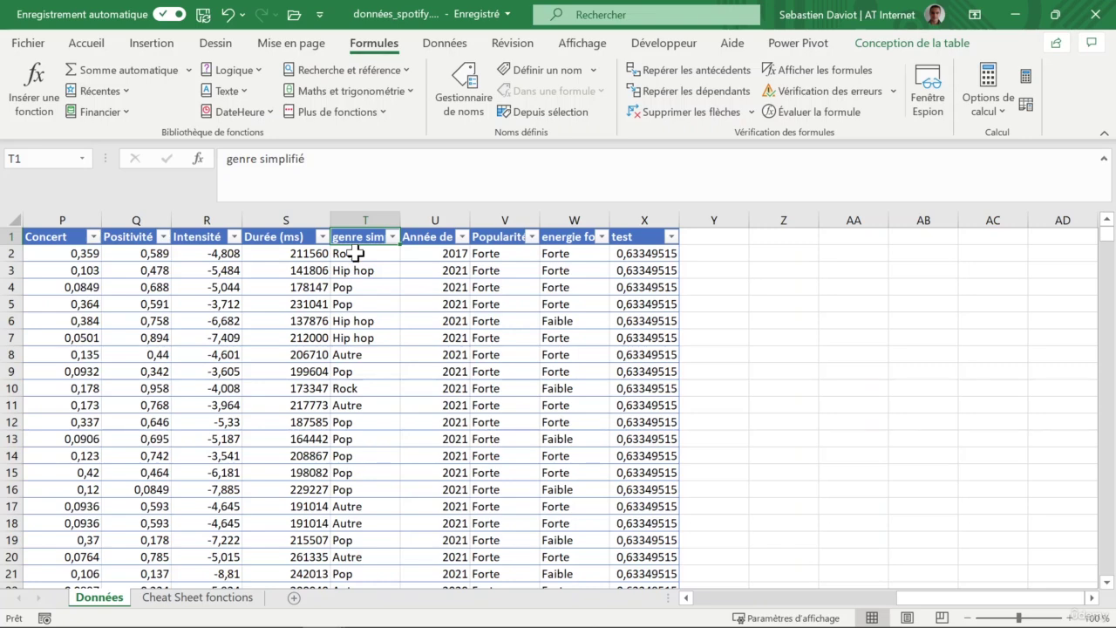
key(Left)
key(Left)
key(Left)
click(351, 238)
drag(351, 237, 628, 237)
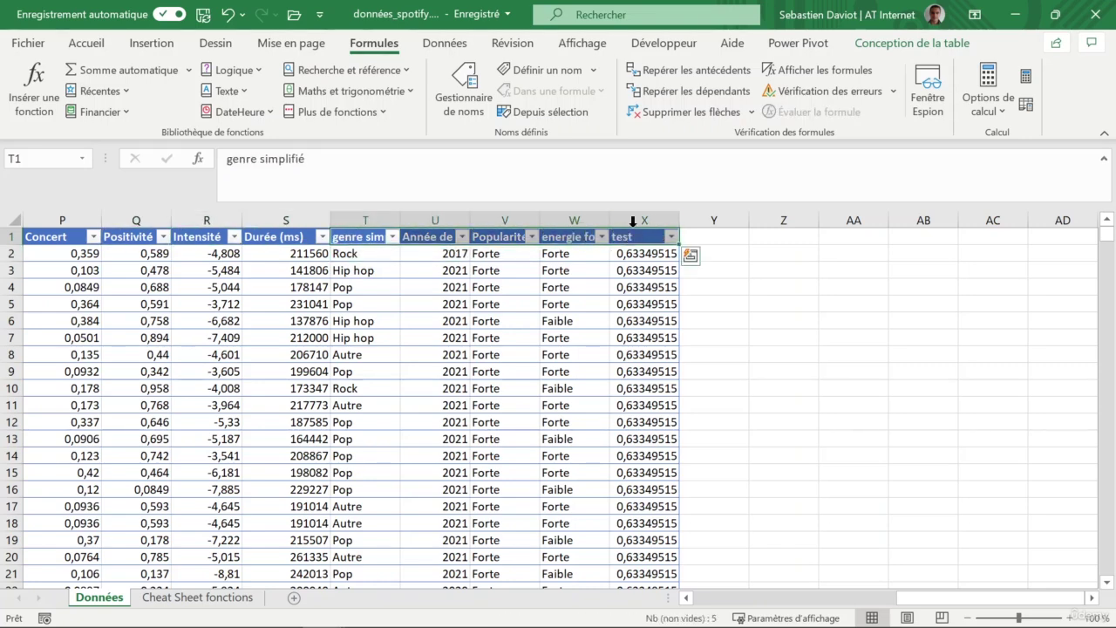
click(633, 220)
right_click(637, 221)
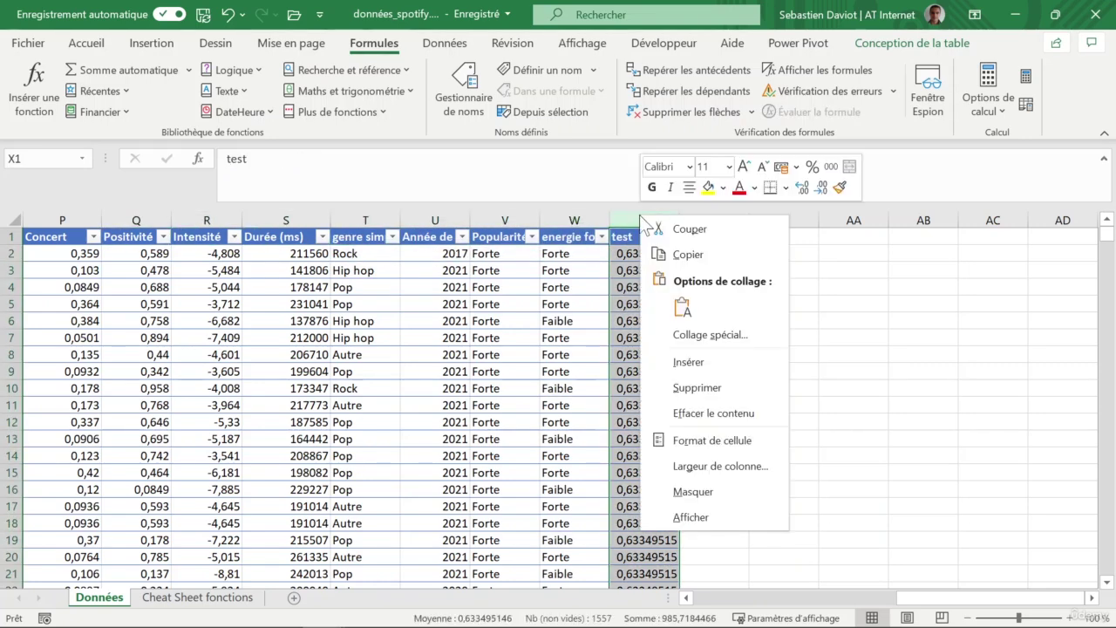
click(702, 389)
Fill the header cells T1:W1, from genre simplifié to energie forte, with the green theme colour.
drag(351, 235, 602, 236)
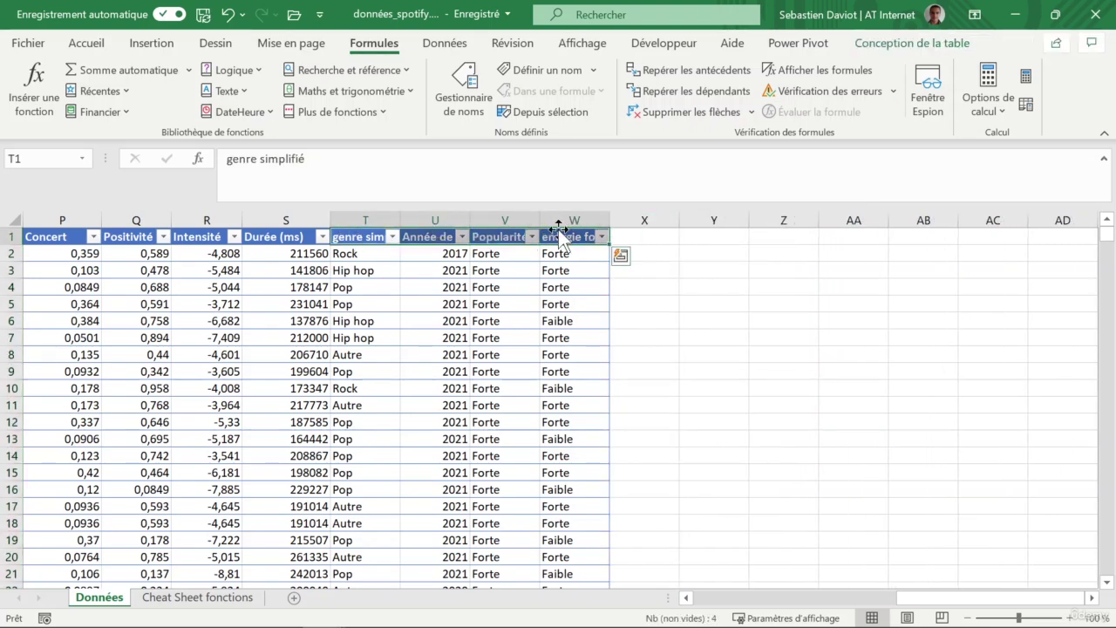
click(91, 46)
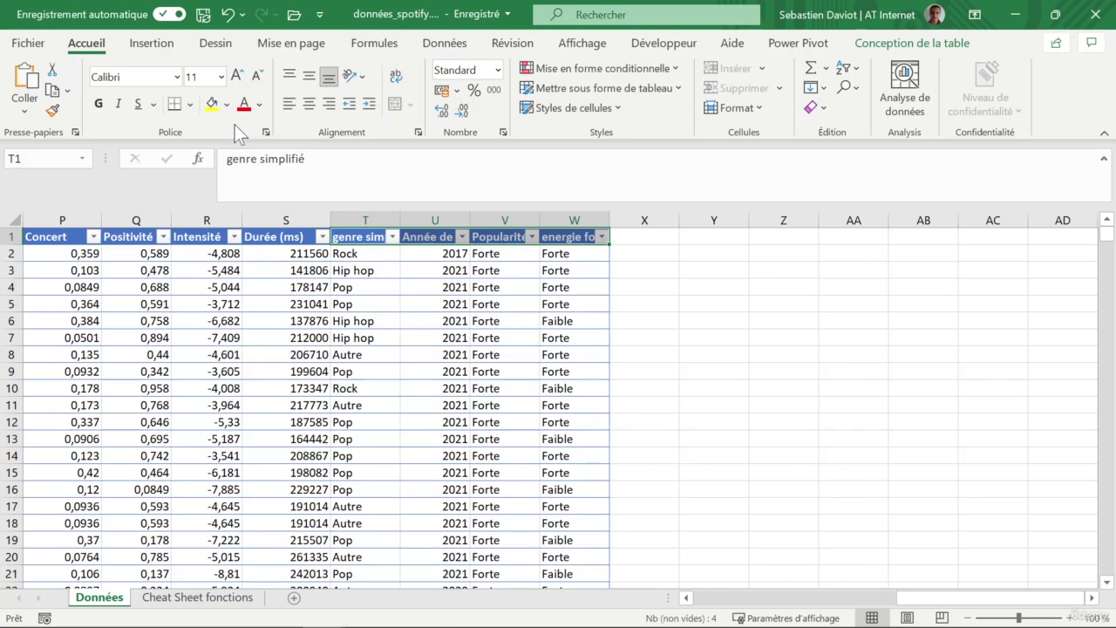
click(226, 104)
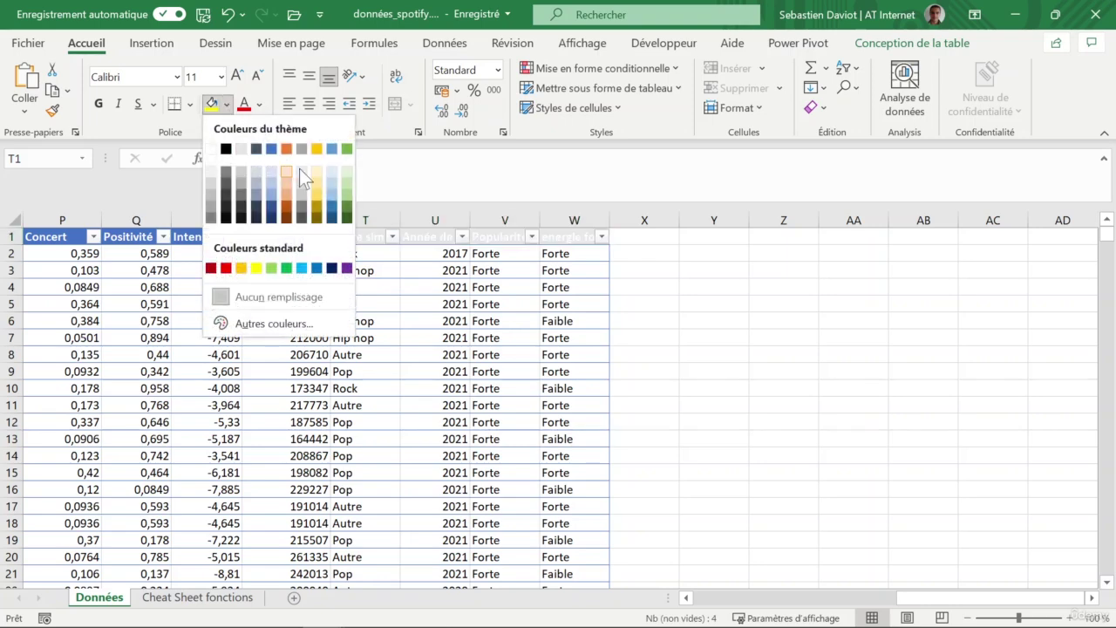
click(346, 149)
Review the header row across the original blue columns and the green calculated columns.
click(434, 292)
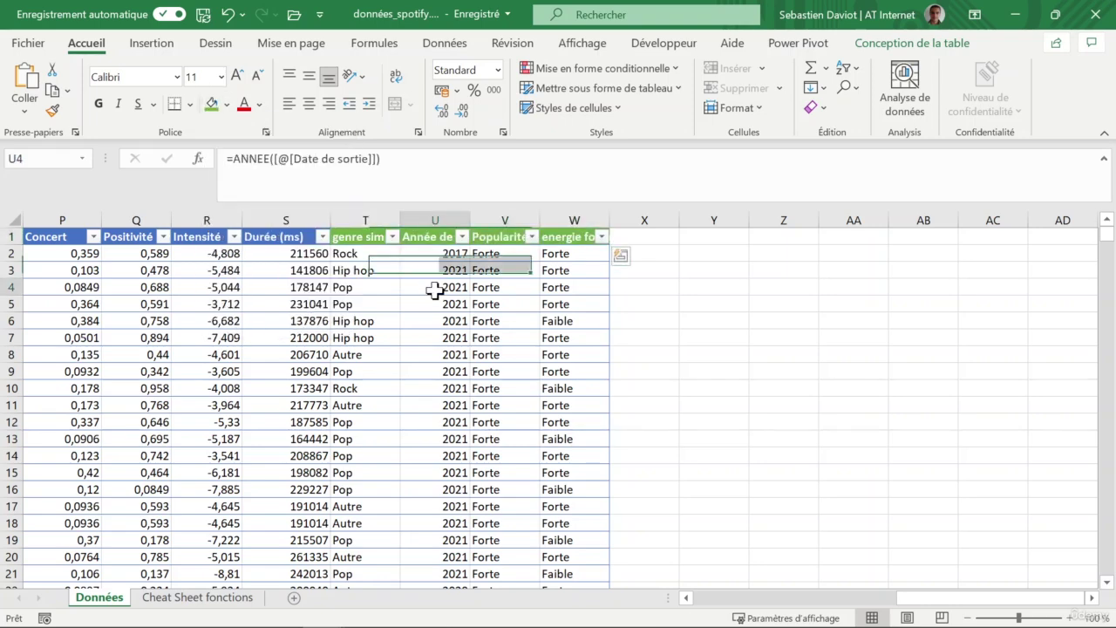
key(Left)
key(Left)
key(Right)
key(Up)
key(Up)
key(Up)
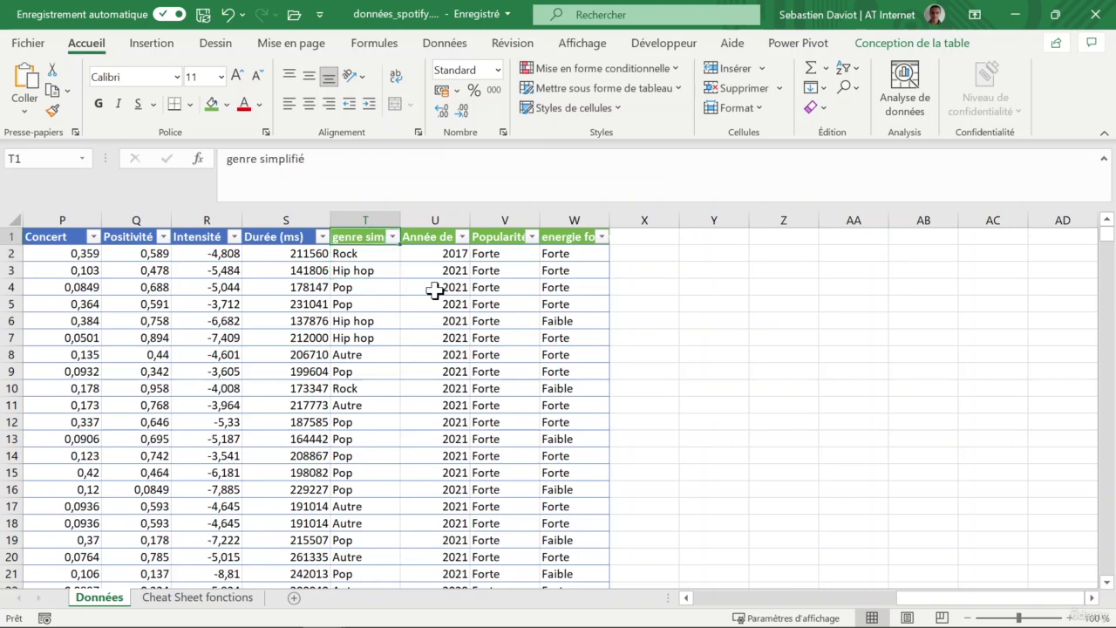
key(Left)
key(Left)
key(Left)
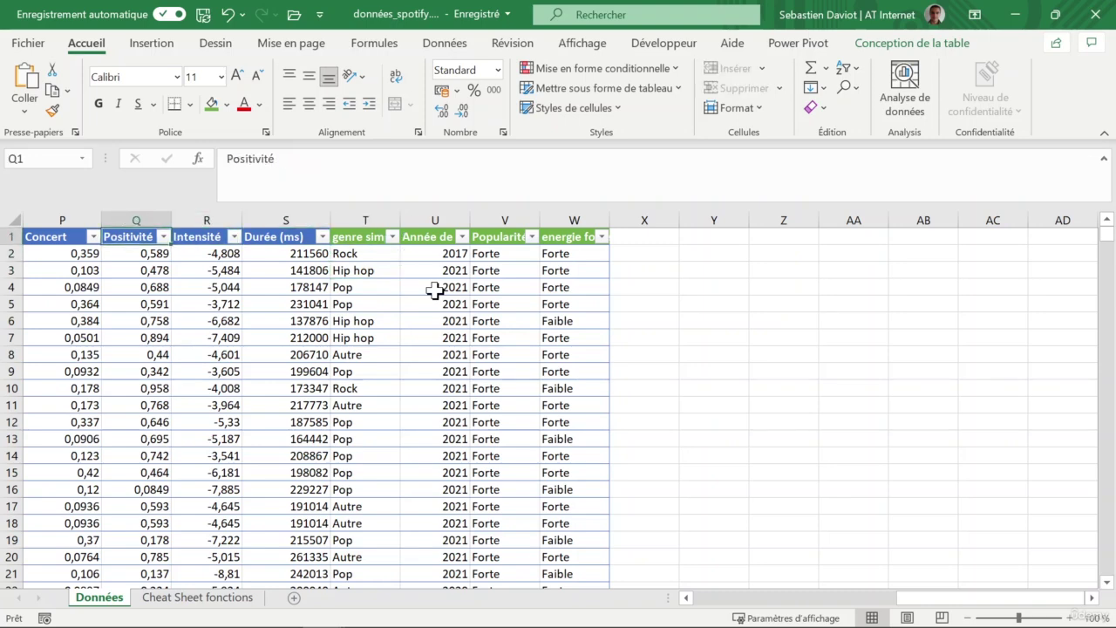
key(Left)
key(Left)
key(Left)
key(Right)
key(Right)
key(Right)
key(Right)
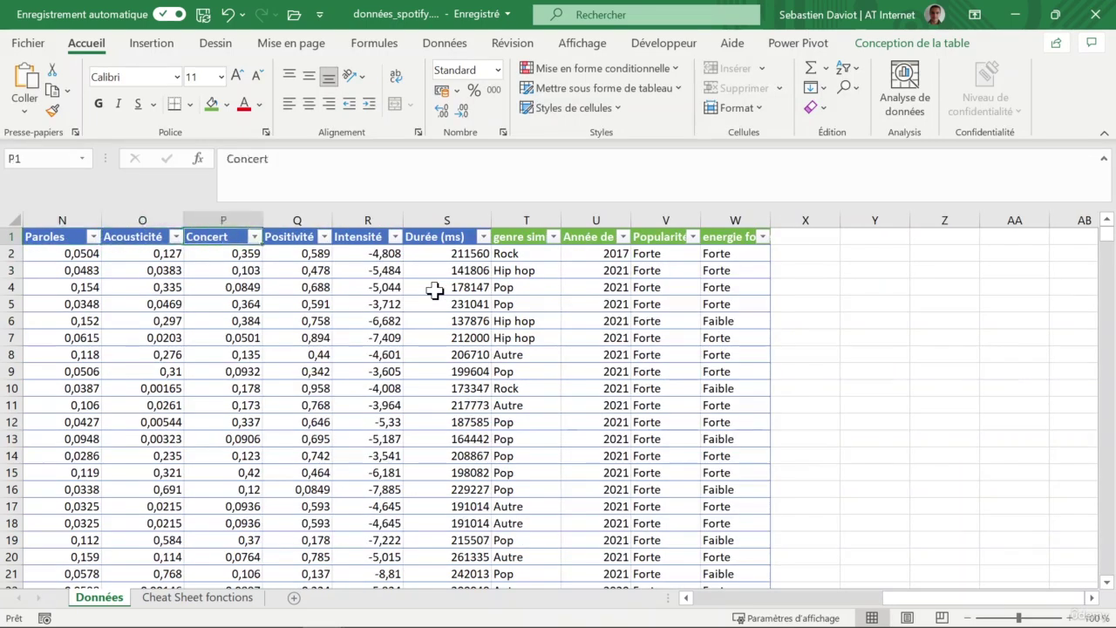
key(Right)
key(Right)
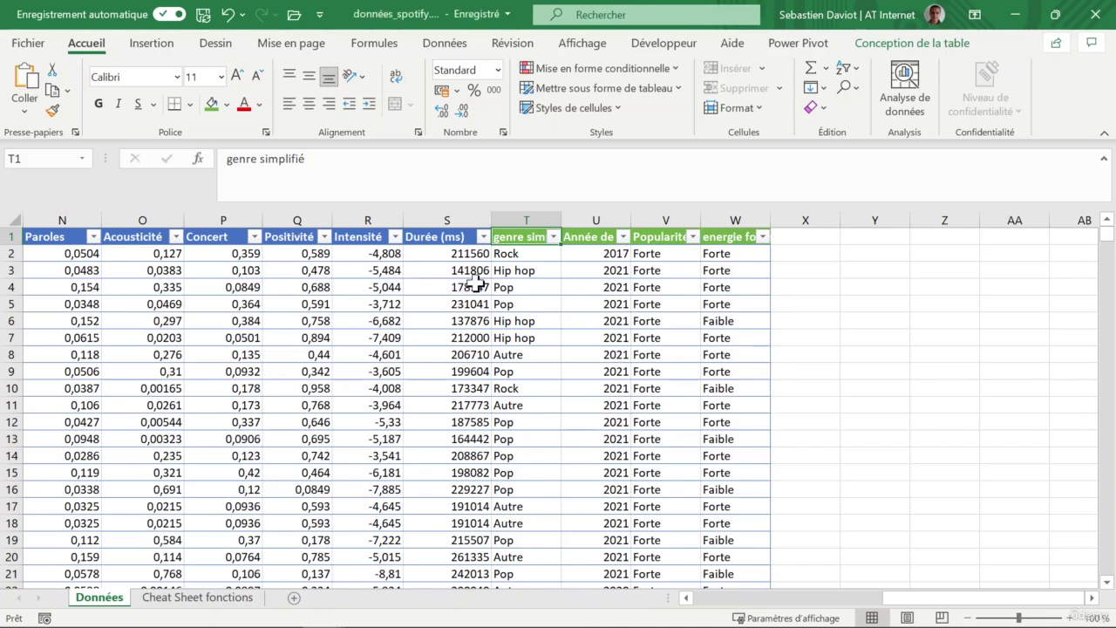
View the text manipulation functions on the Cheat Sheet fonctions sheet, and collapse that group again.
click(183, 600)
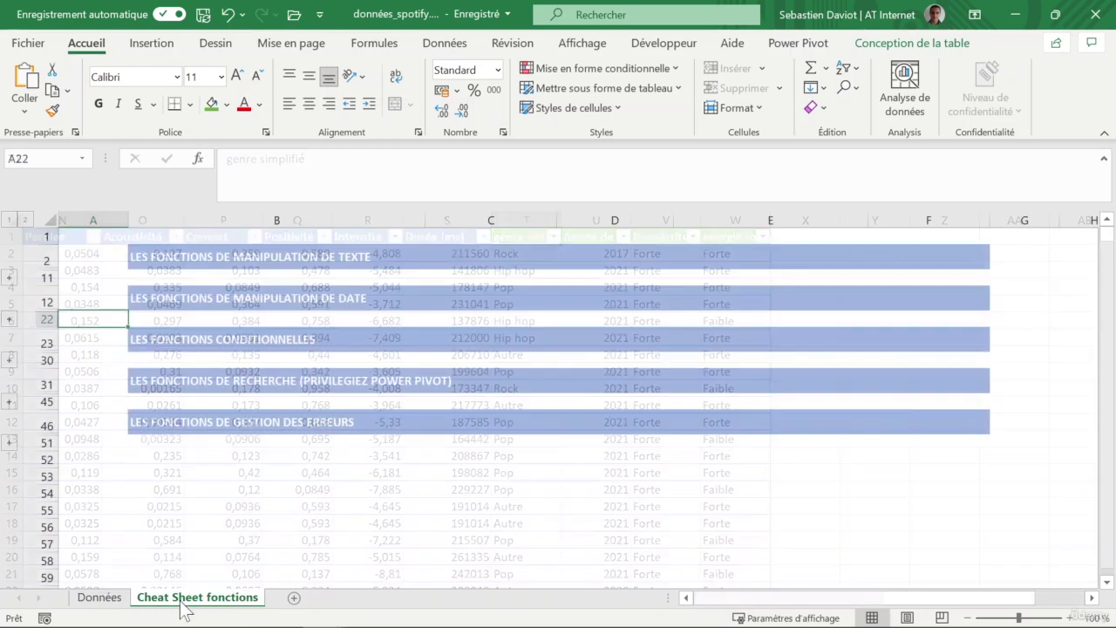
click(11, 279)
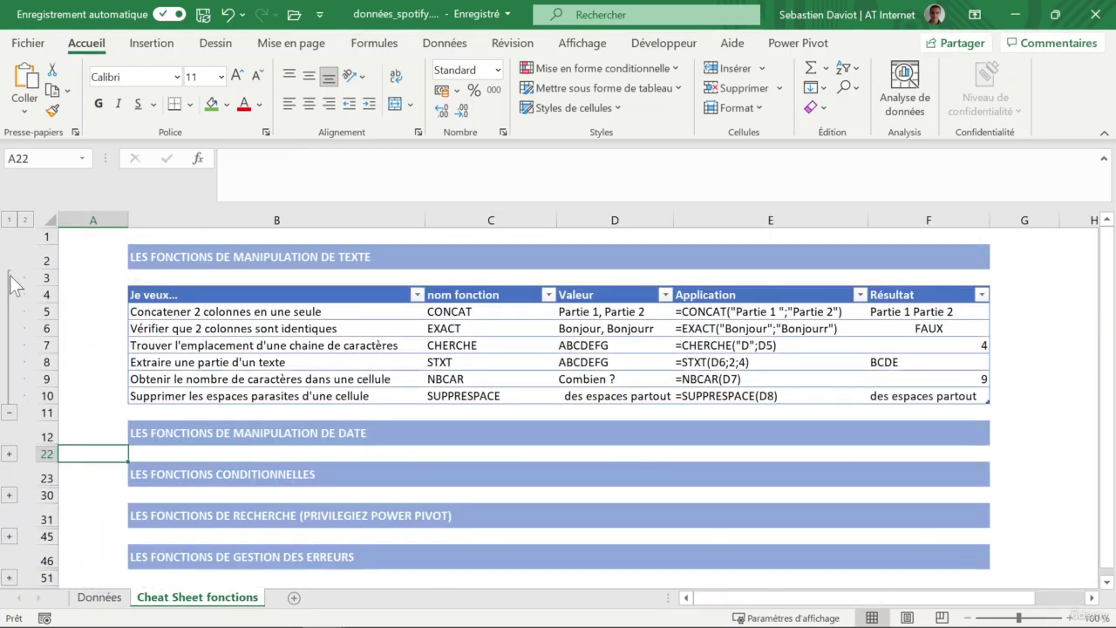
click(9, 413)
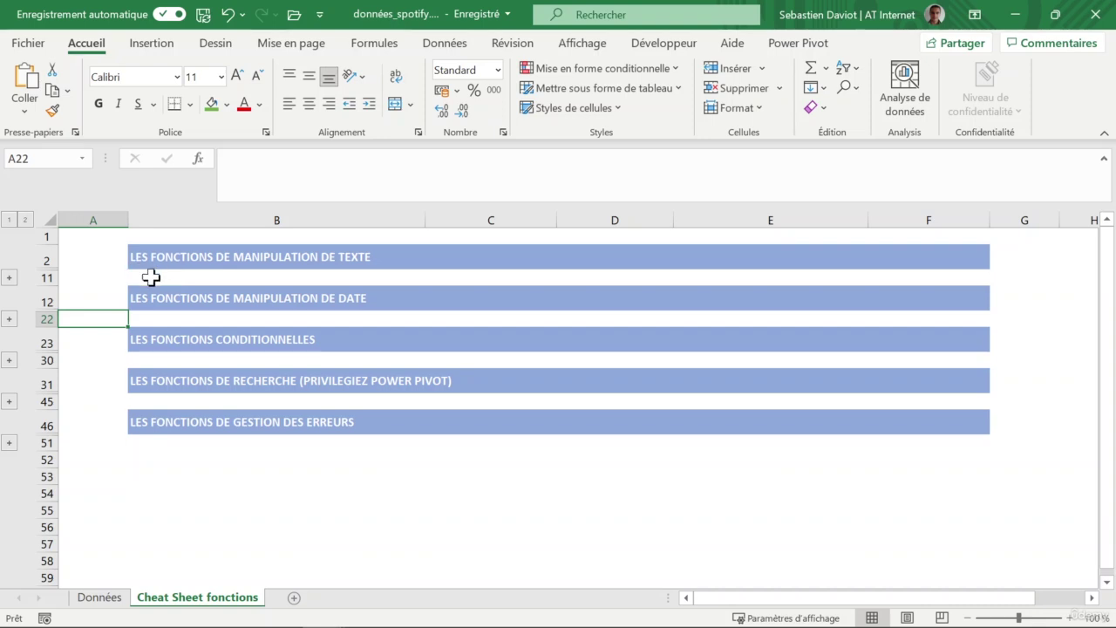